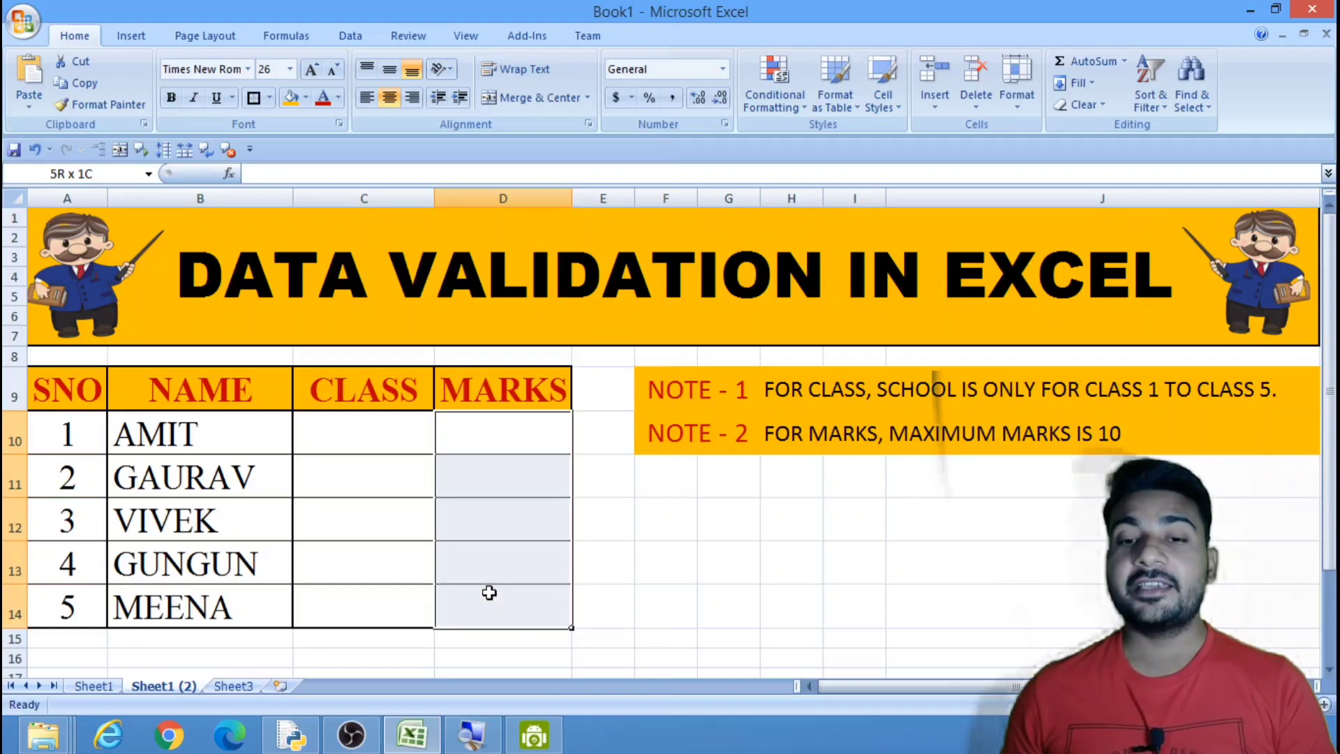
click(404, 443)
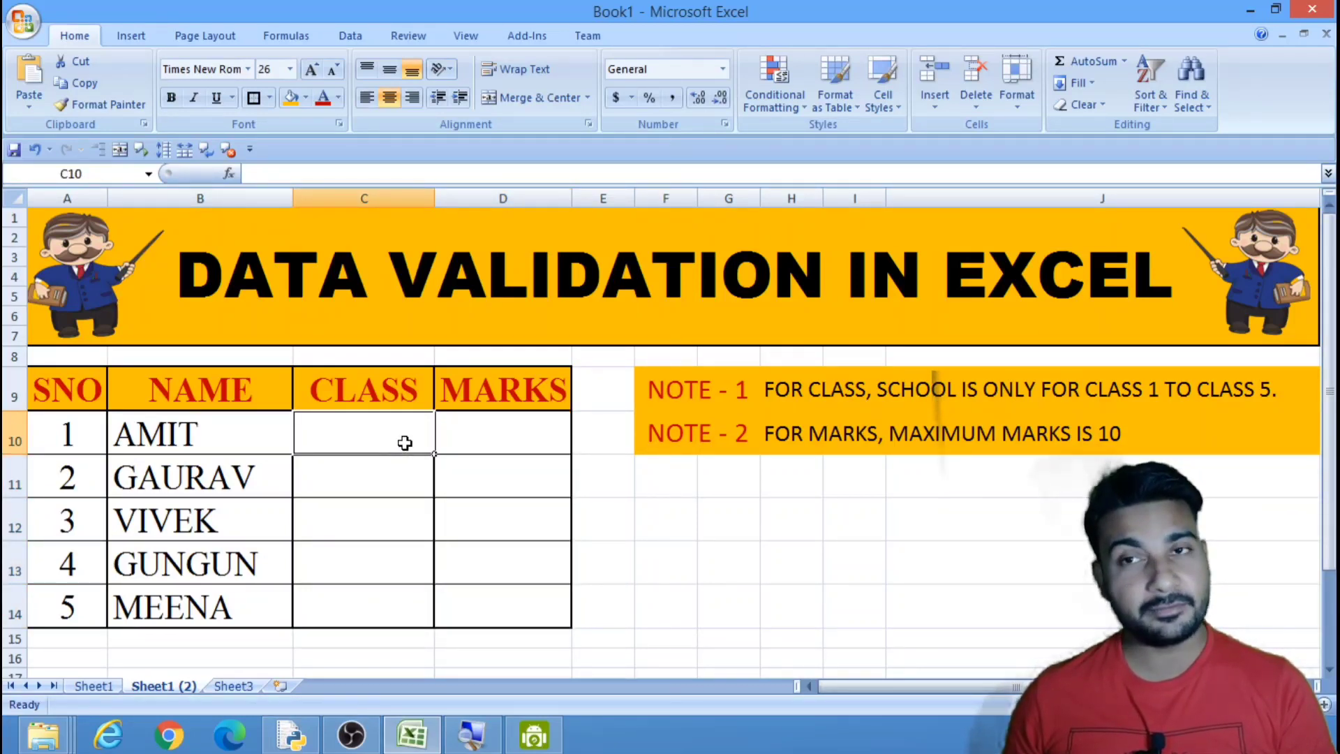
click(466, 424)
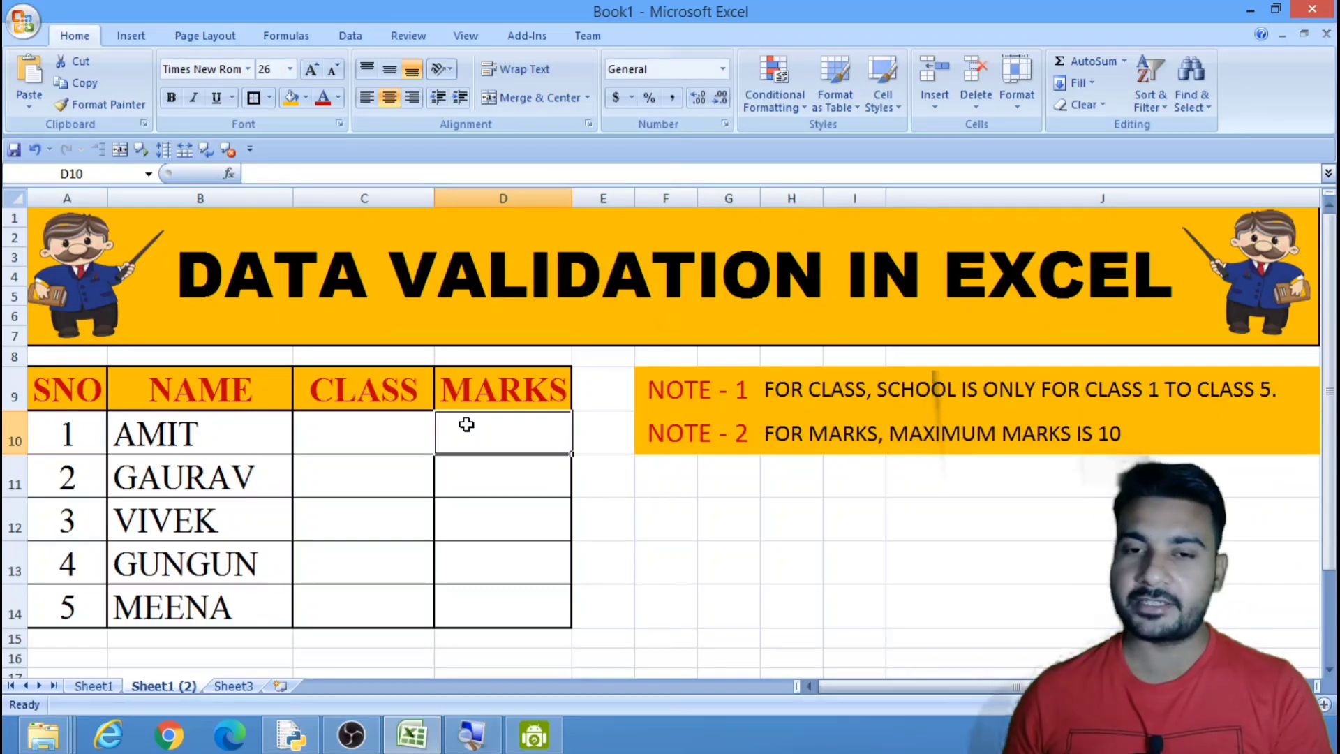
click(399, 425)
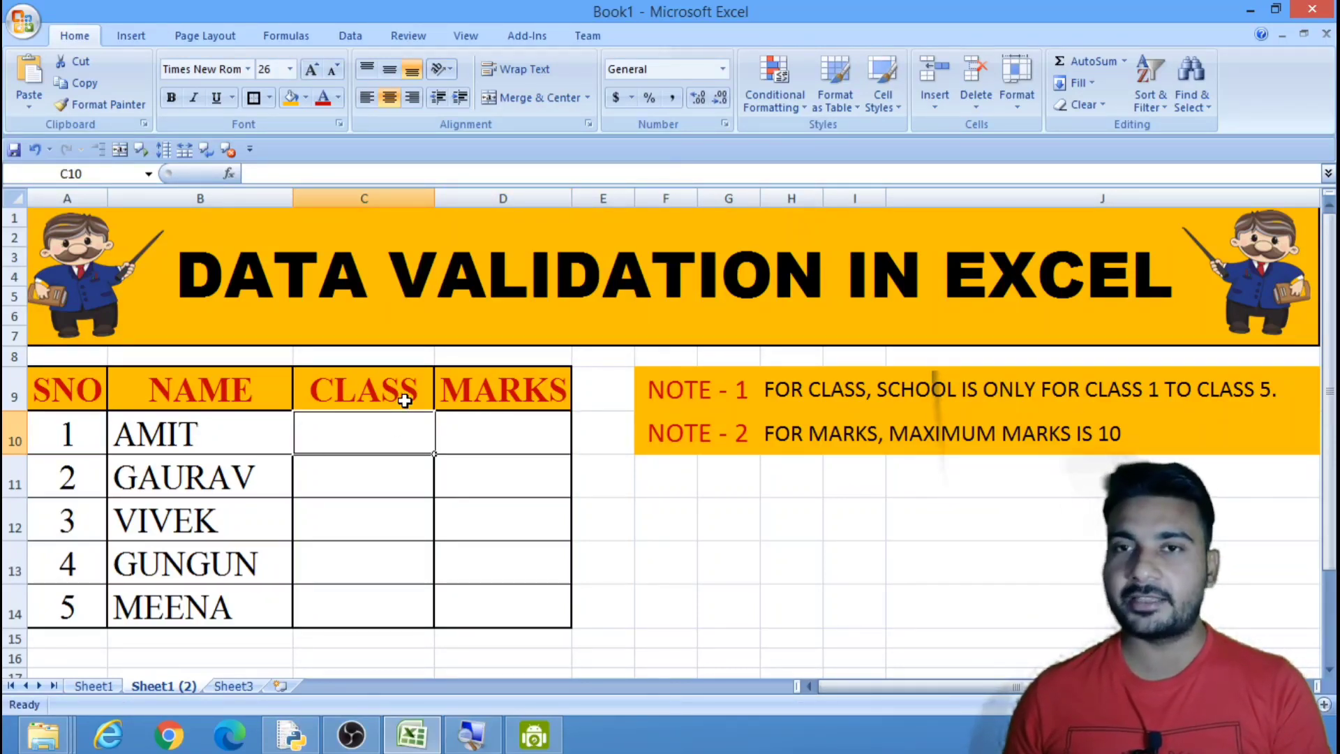
click(404, 399)
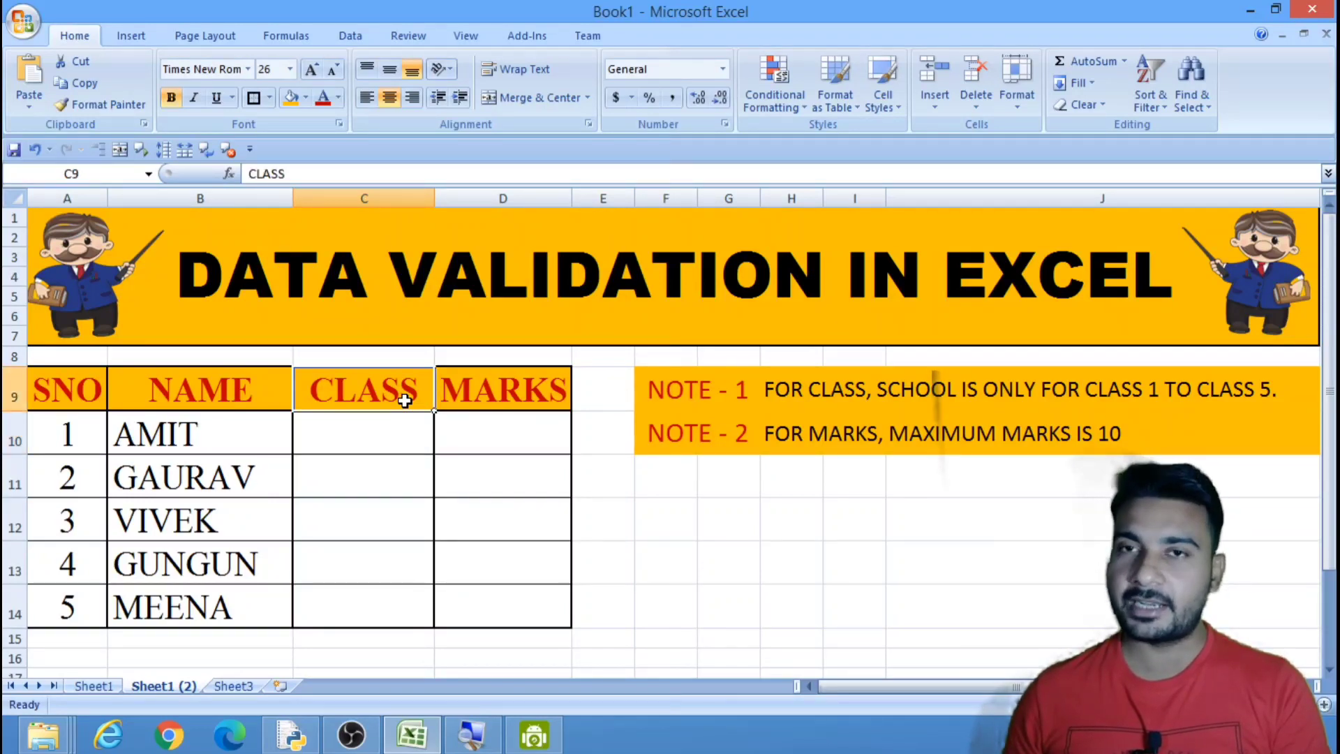
- Open Data Validation for the first CLASS cell, C10, and look through its Settings, Input Message and Error Alert options
click(396, 425)
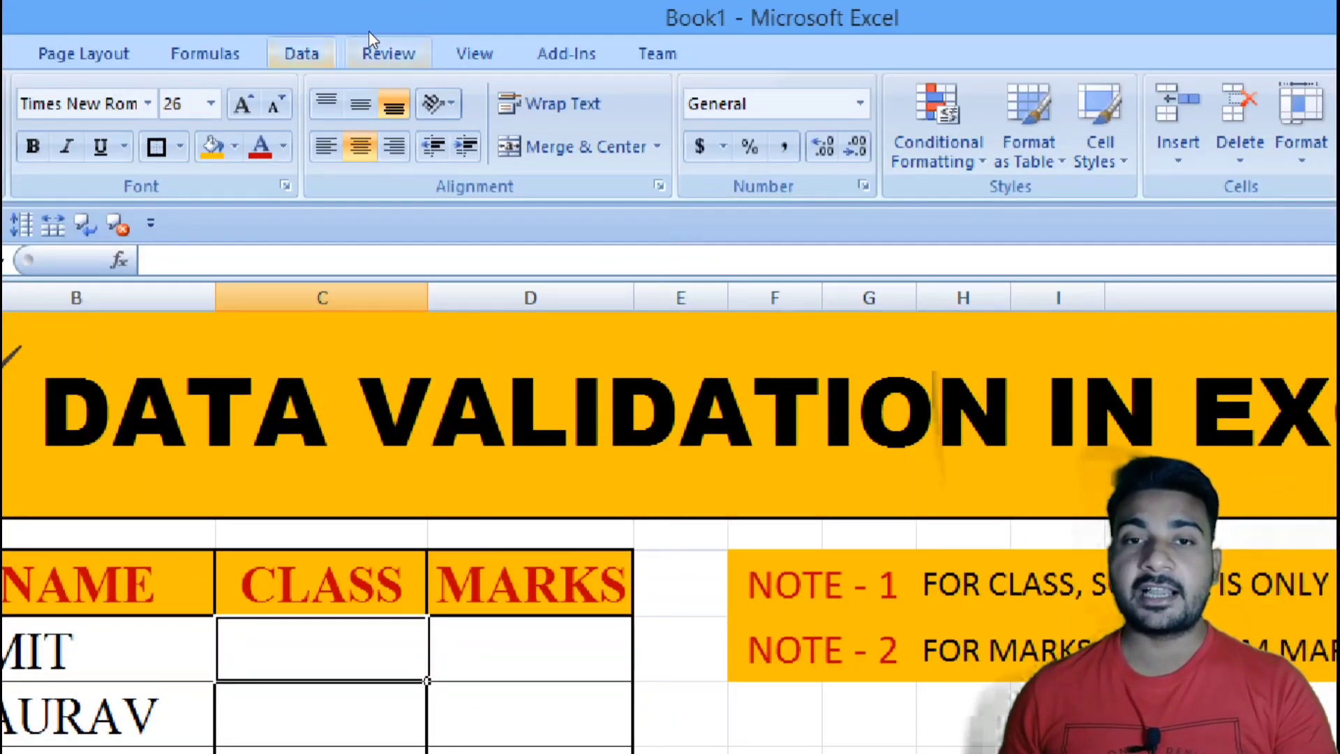
click(347, 35)
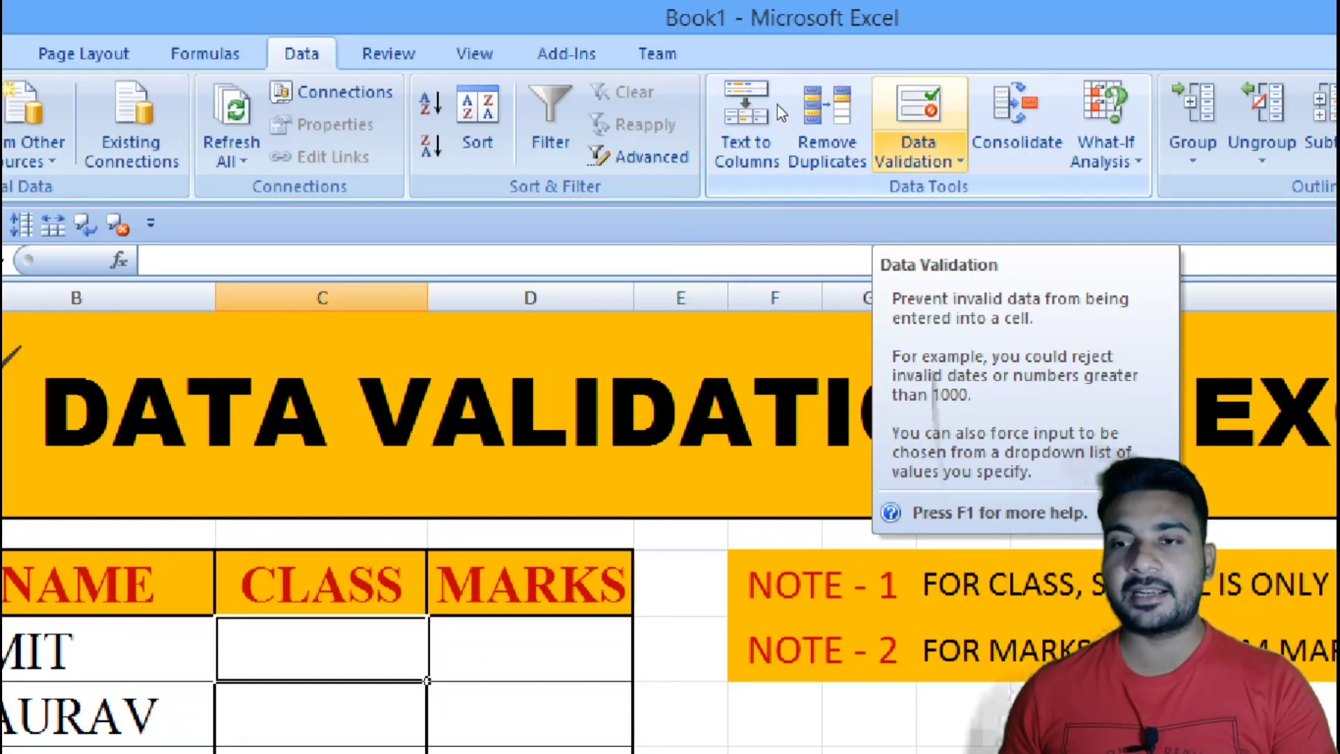
click(918, 150)
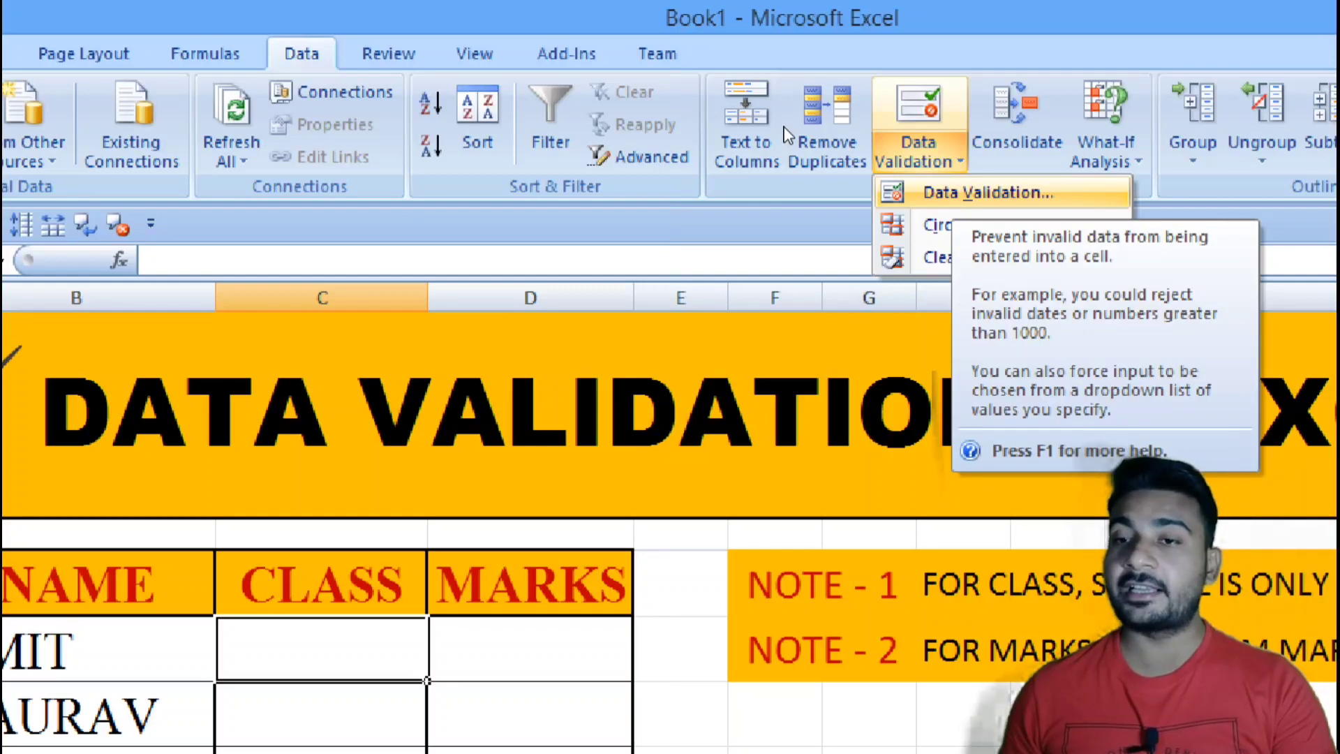
key(Return)
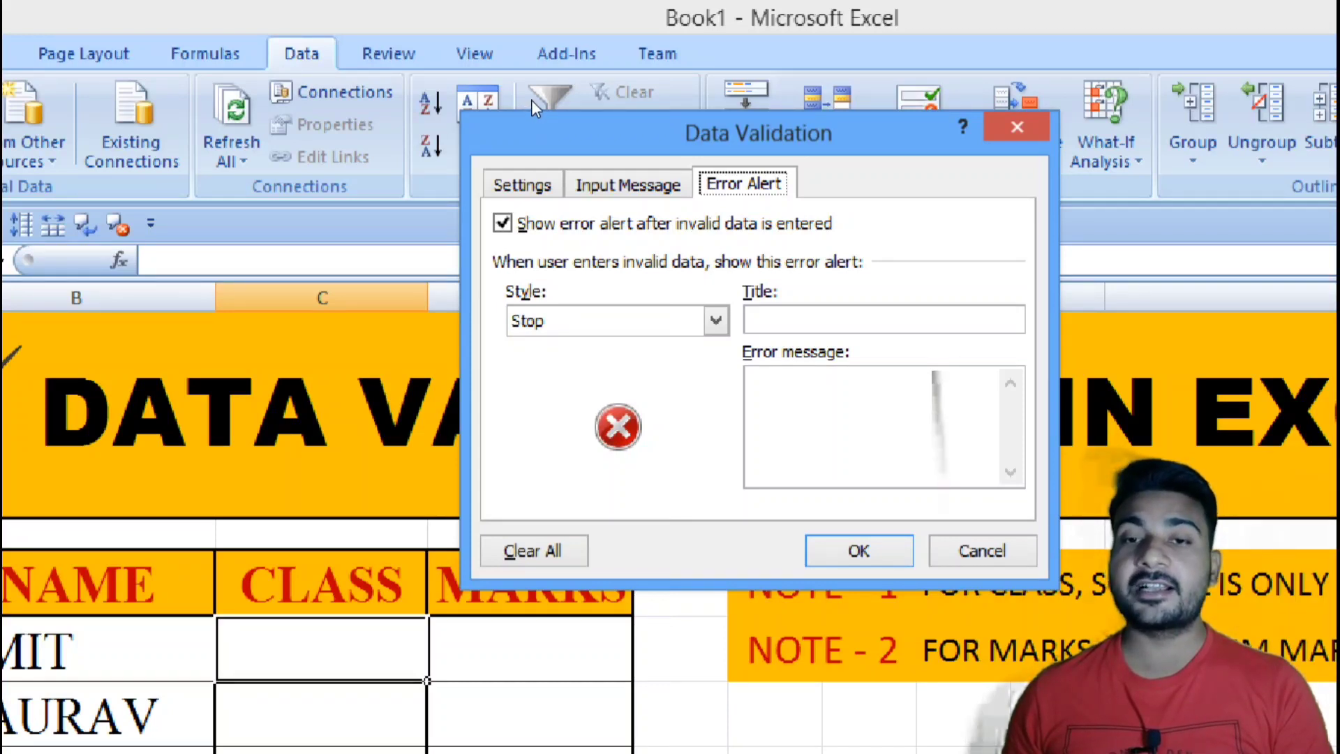
key(ctrl+Tab)
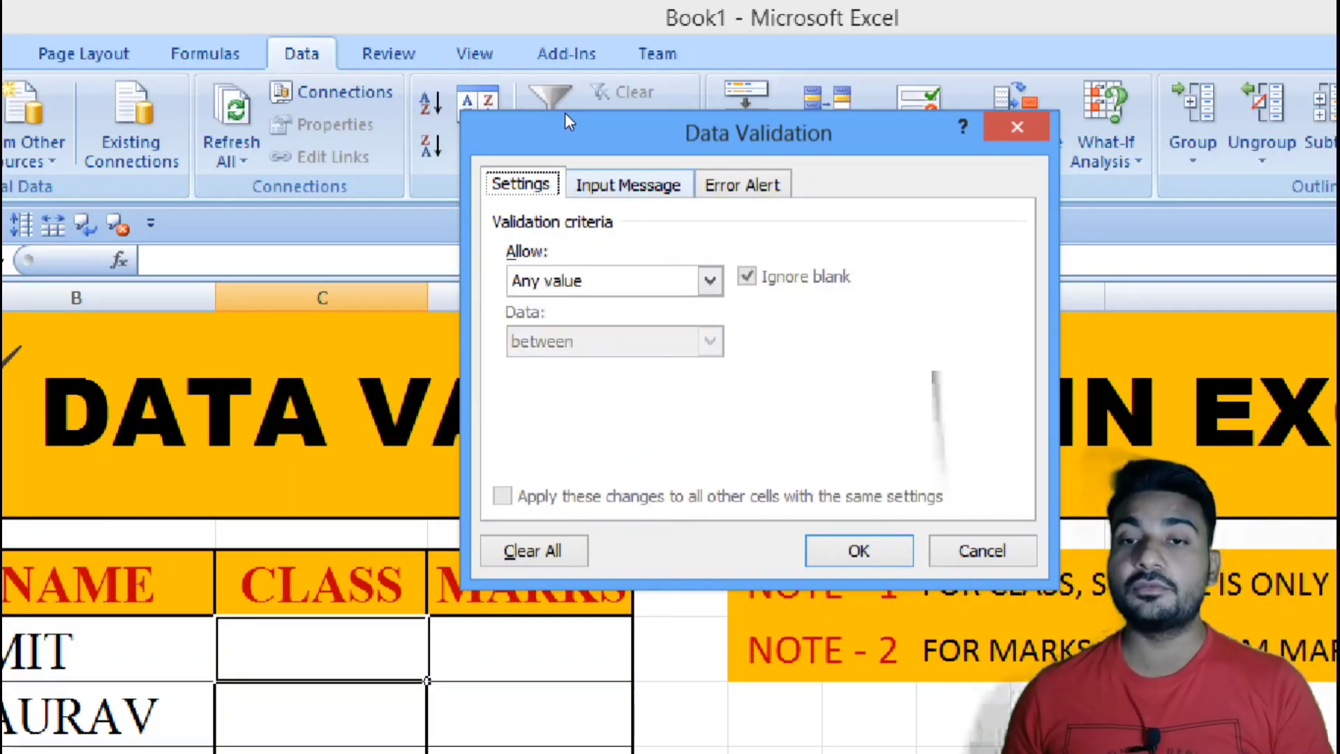
key(ctrl+Tab)
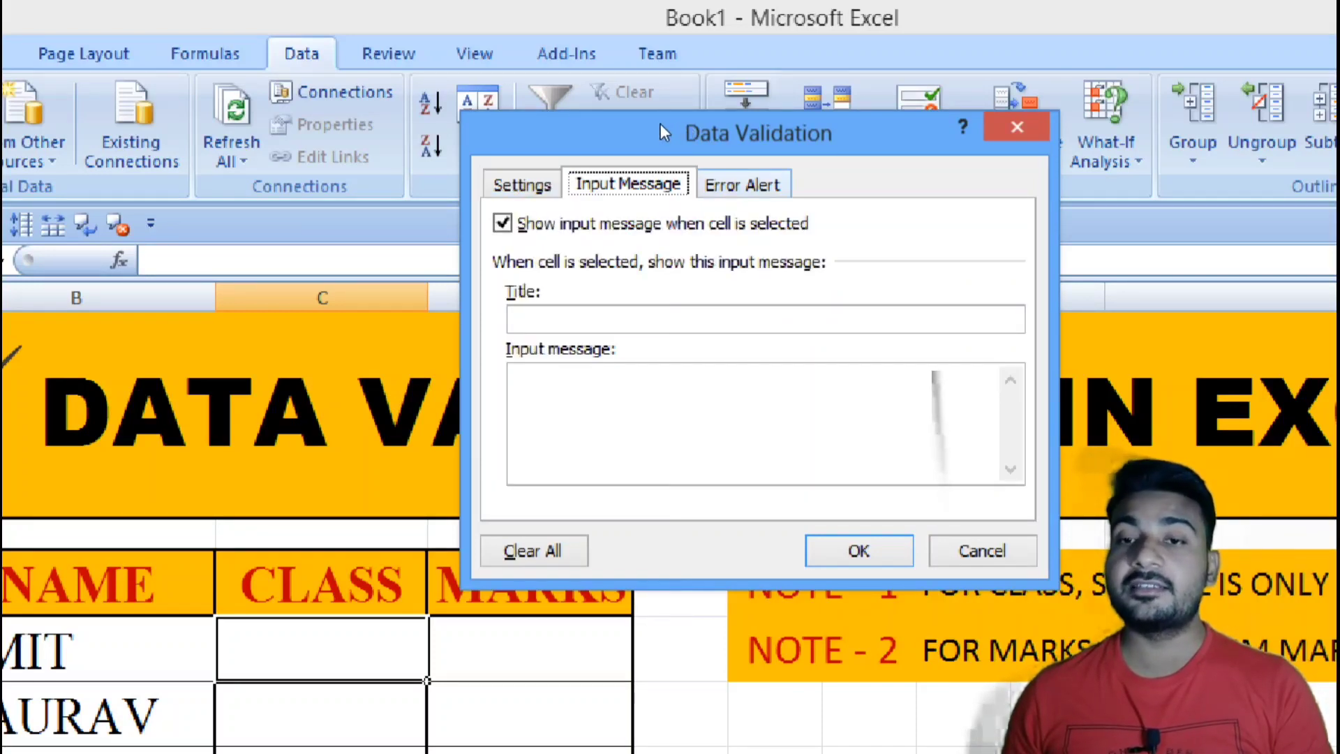
key(ctrl+Tab)
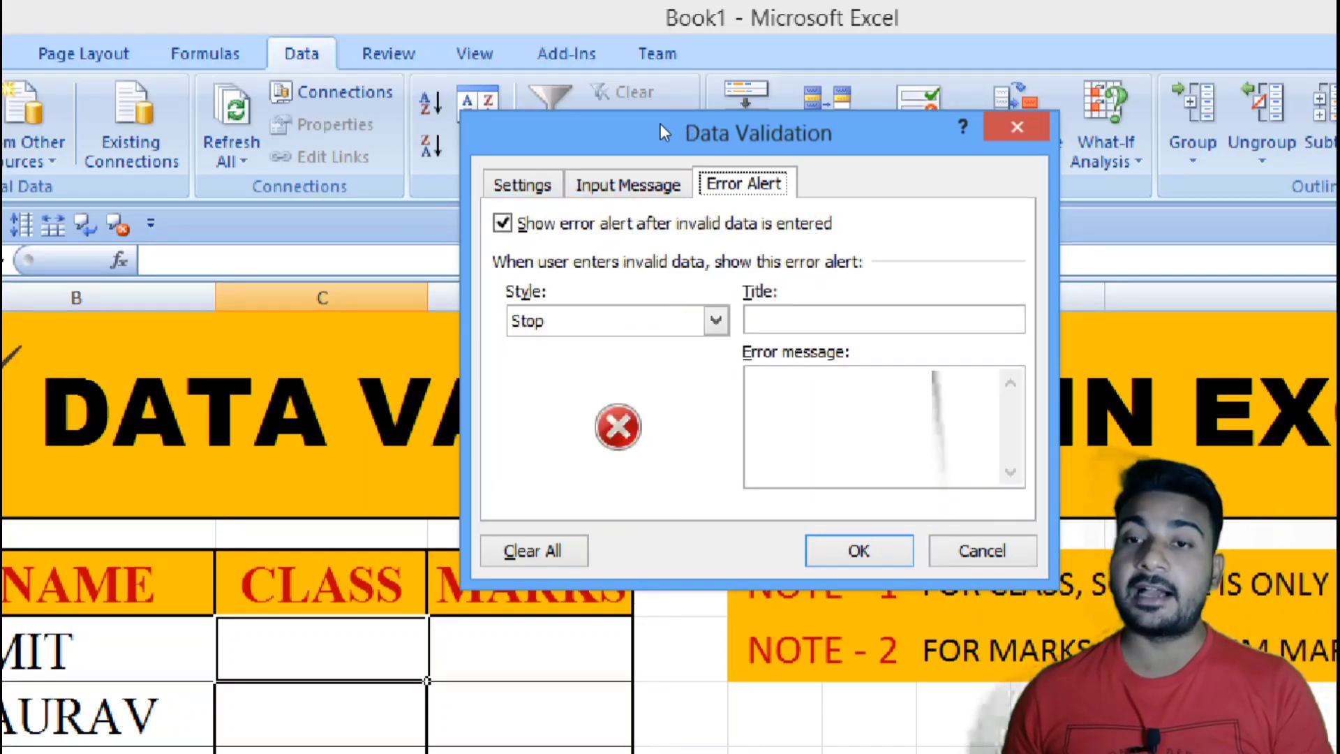
key(ctrl+Tab)
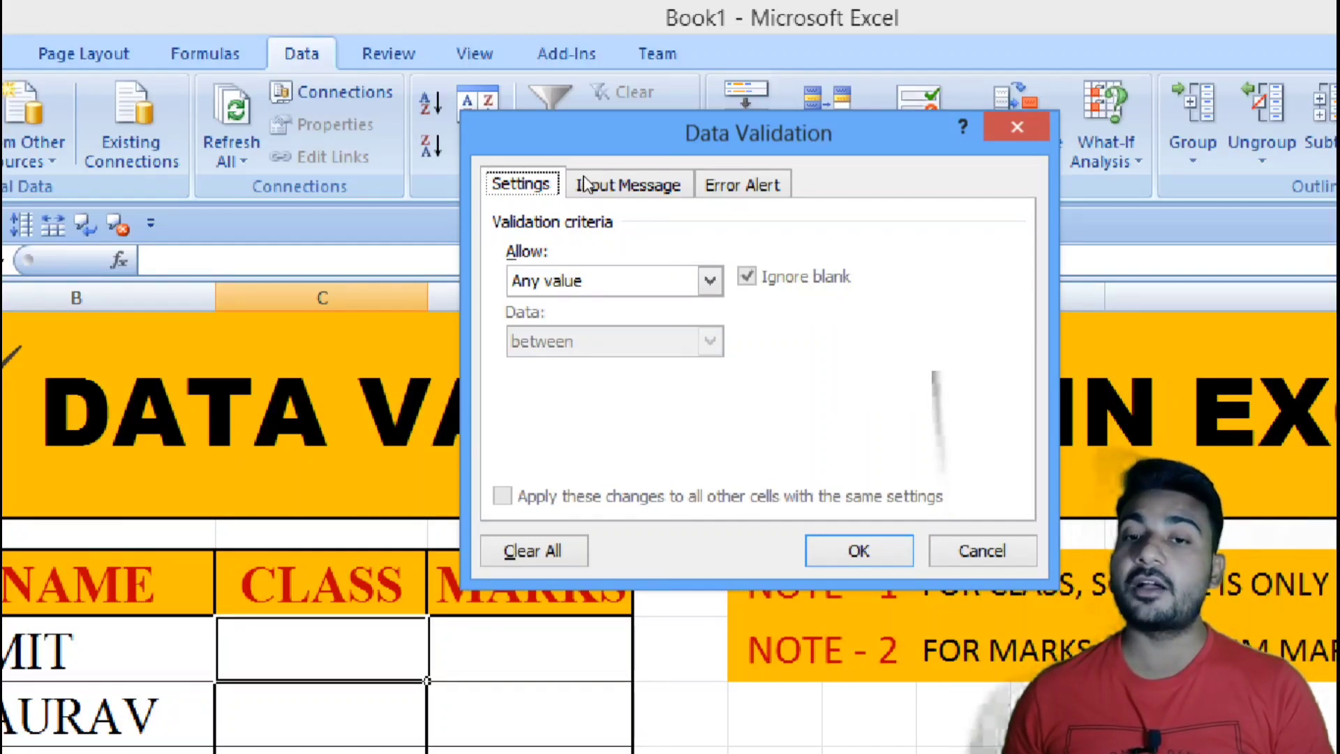
- Set the validation criteria for cell C10 to allow only whole numbers
key(Tab)
key(alt+Down)
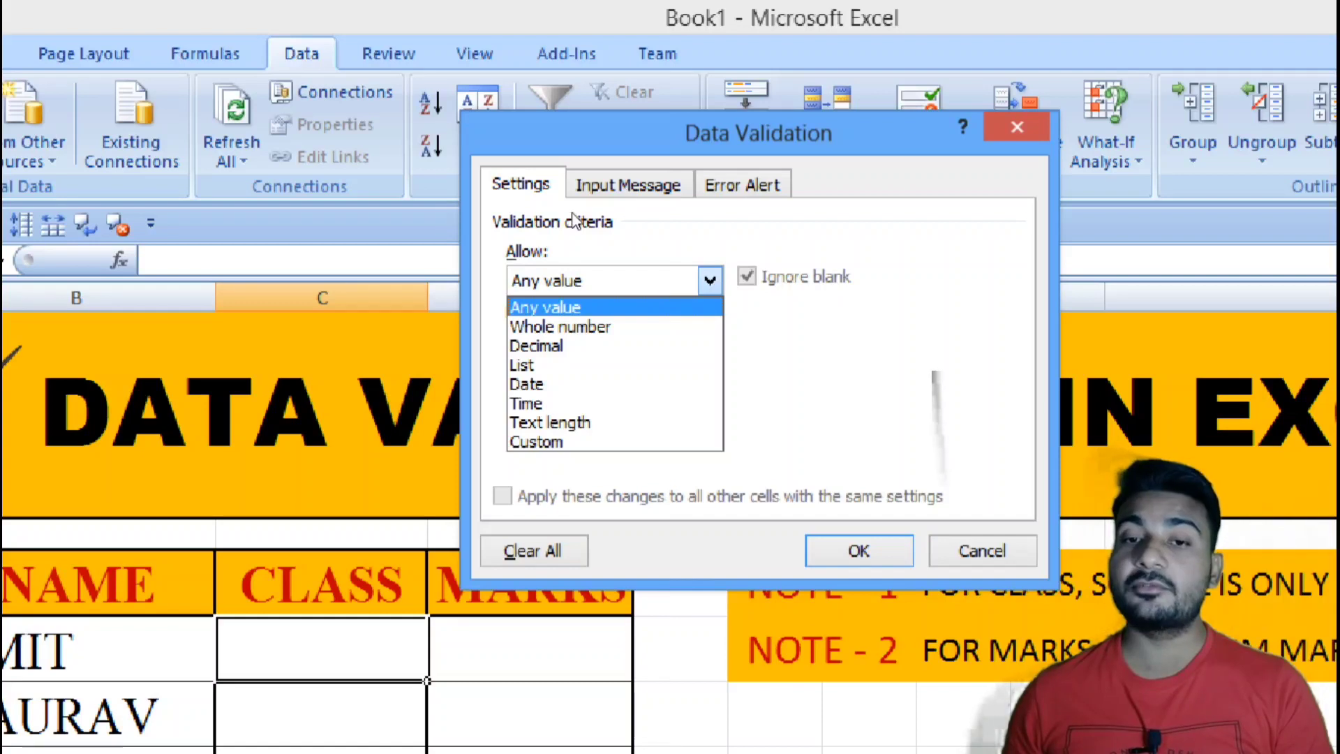
key(Down)
key(Return)
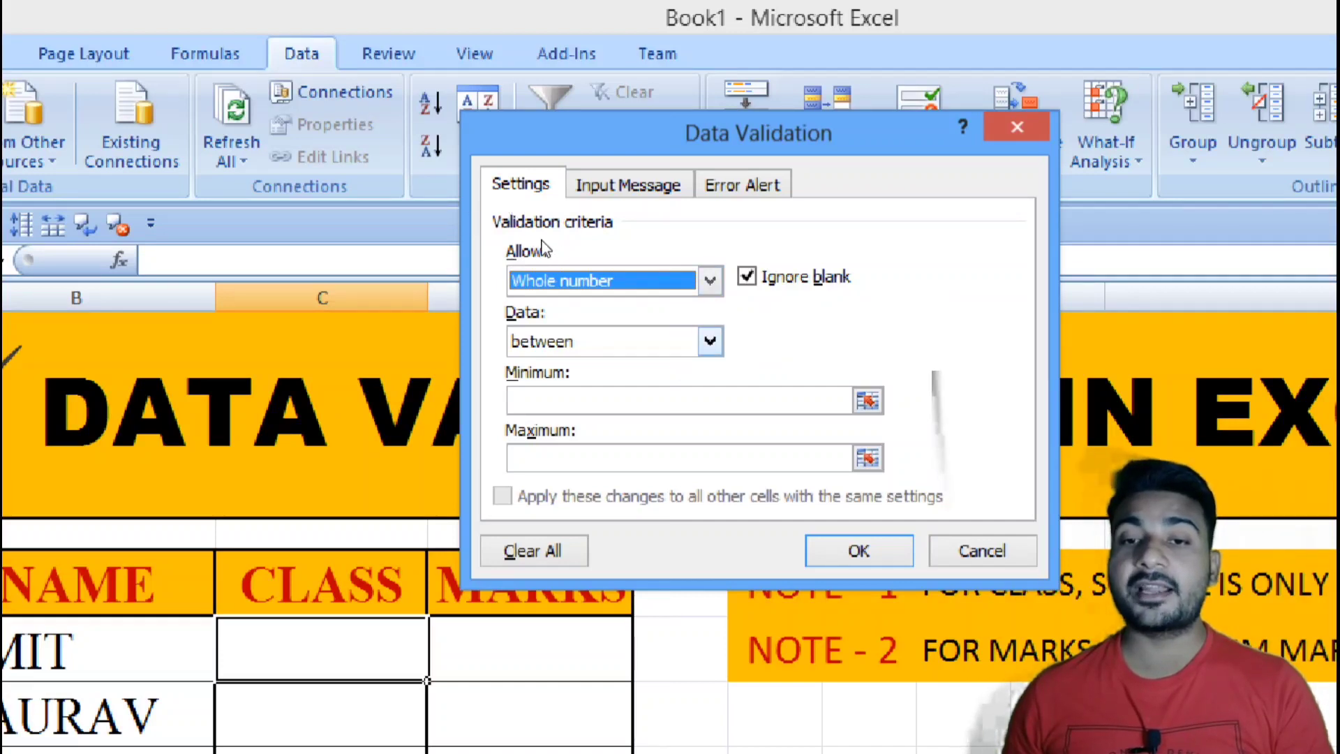
- Look through the comparison conditions for the whole-number rule and choose "between"
key(Tab)
key(alt+Down)
key(Down)
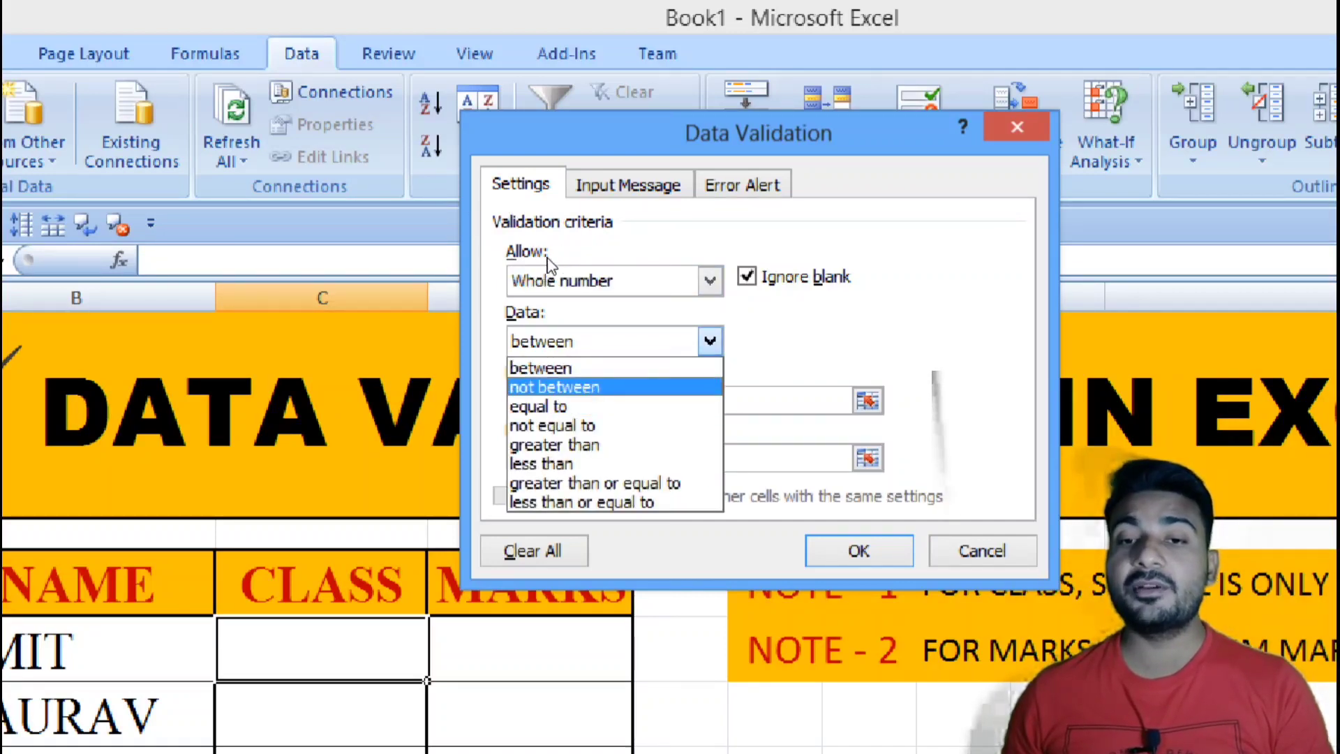
key(Down)
key(Down)
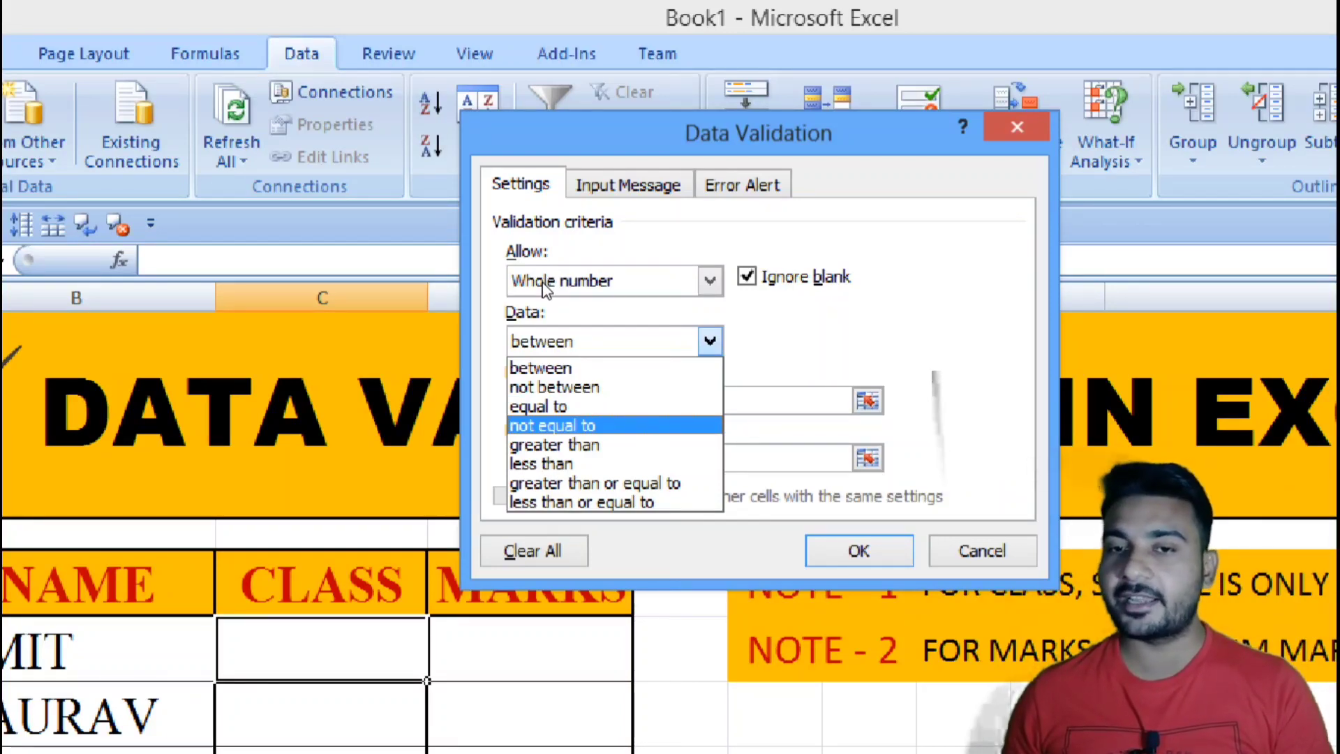
key(Up)
key(Up)
key(Up)
key(Return)
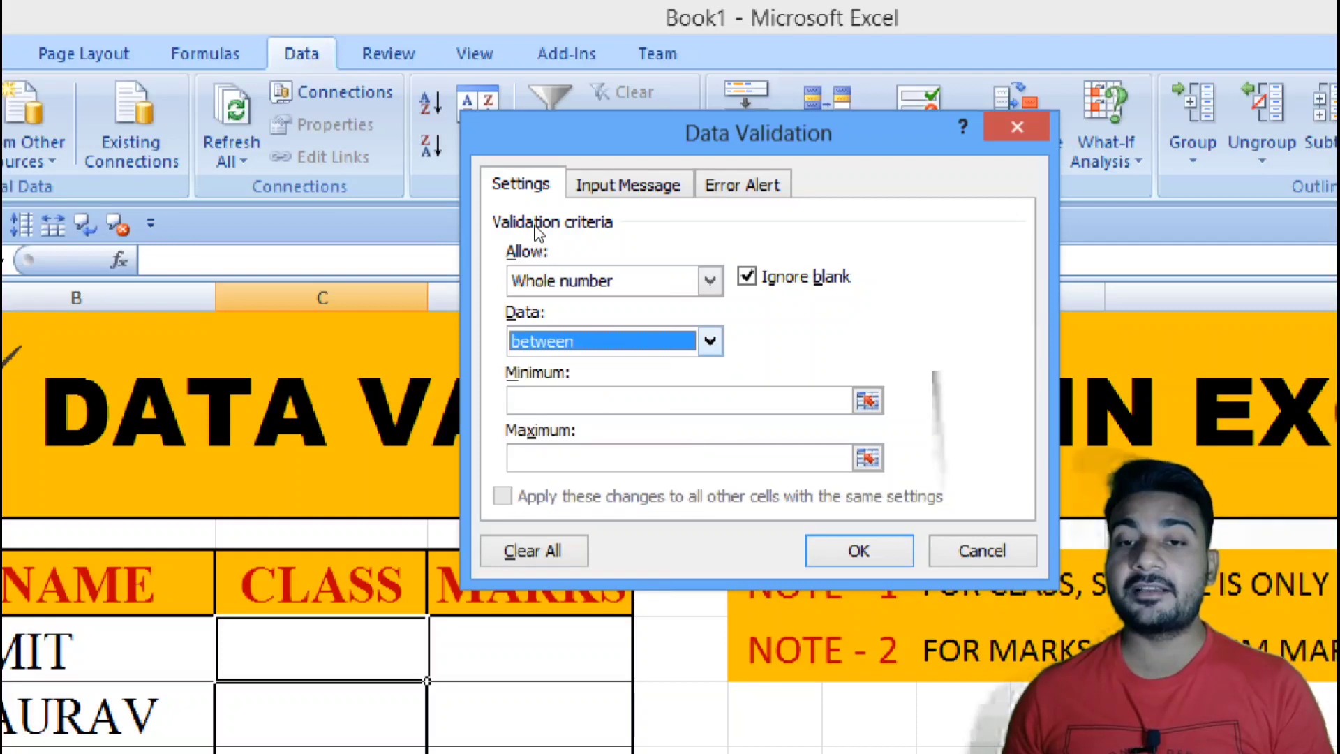
- Set the allowed class range to a minimum of 1 and a maximum of 5
key(Tab)
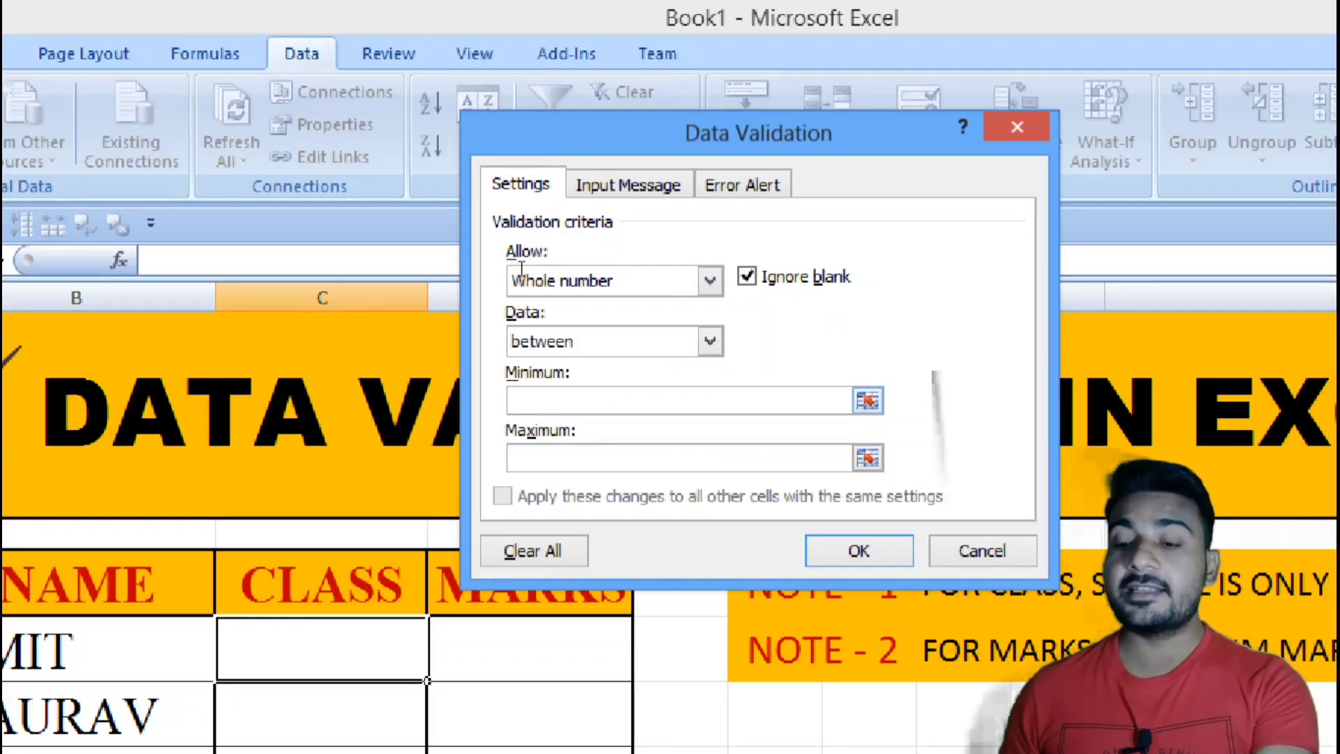
text(1)
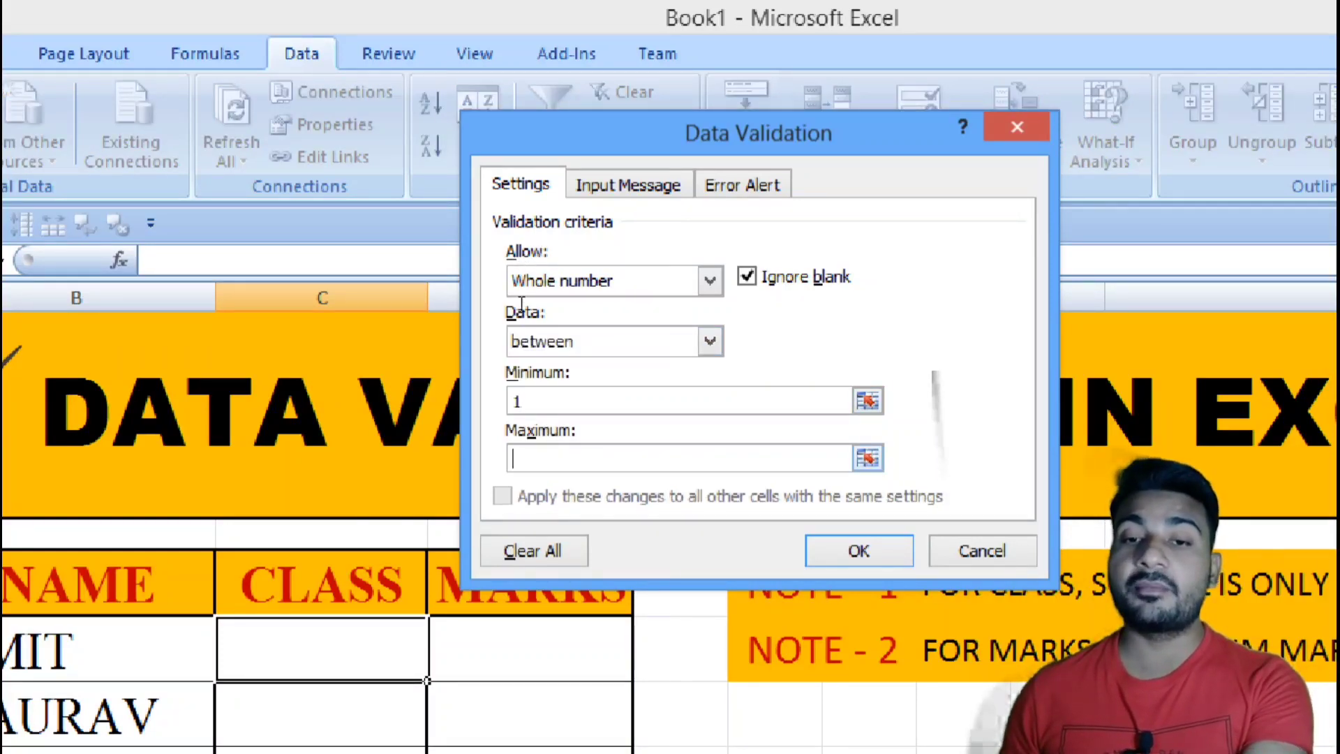
key(Tab)
text(5)
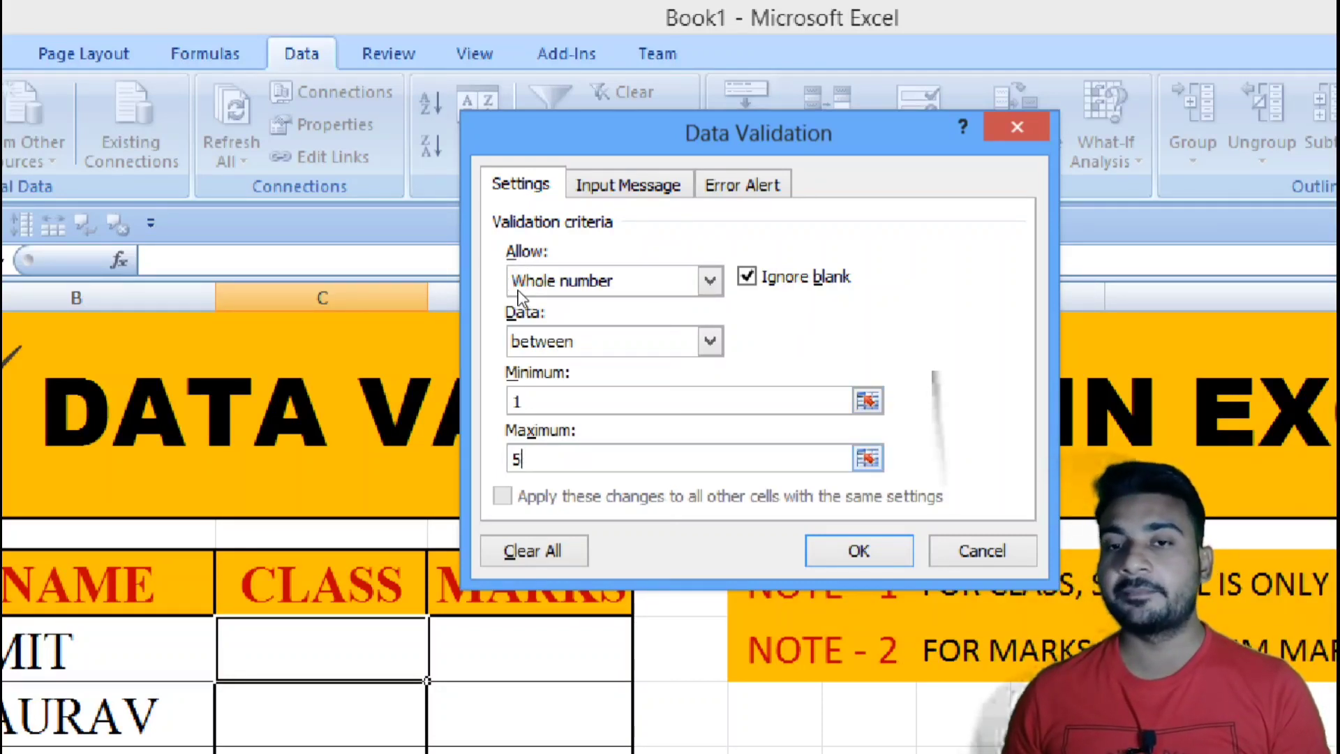
- Add an input message for cell C10 with the title "ENTER CLASS" and the message "PLEASE ENTER CLASS"
key(ctrl+Tab)
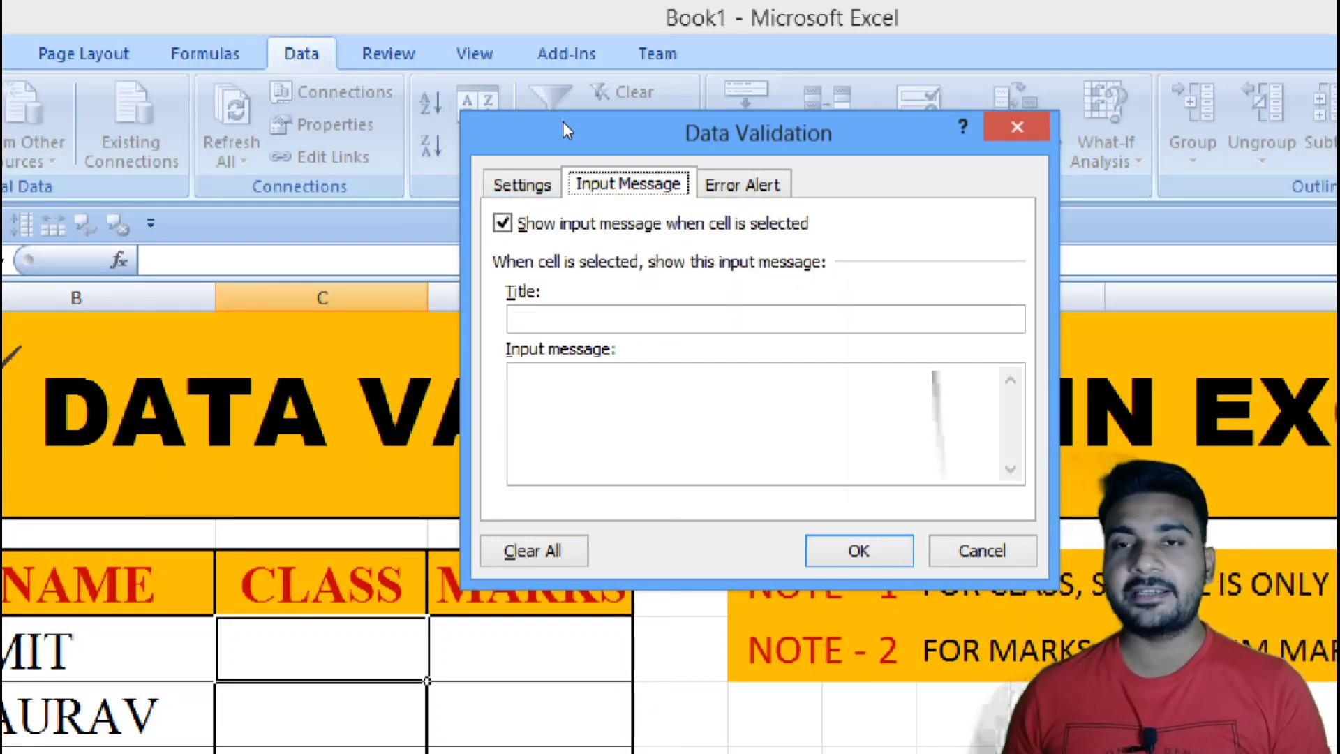
key(alt+t)
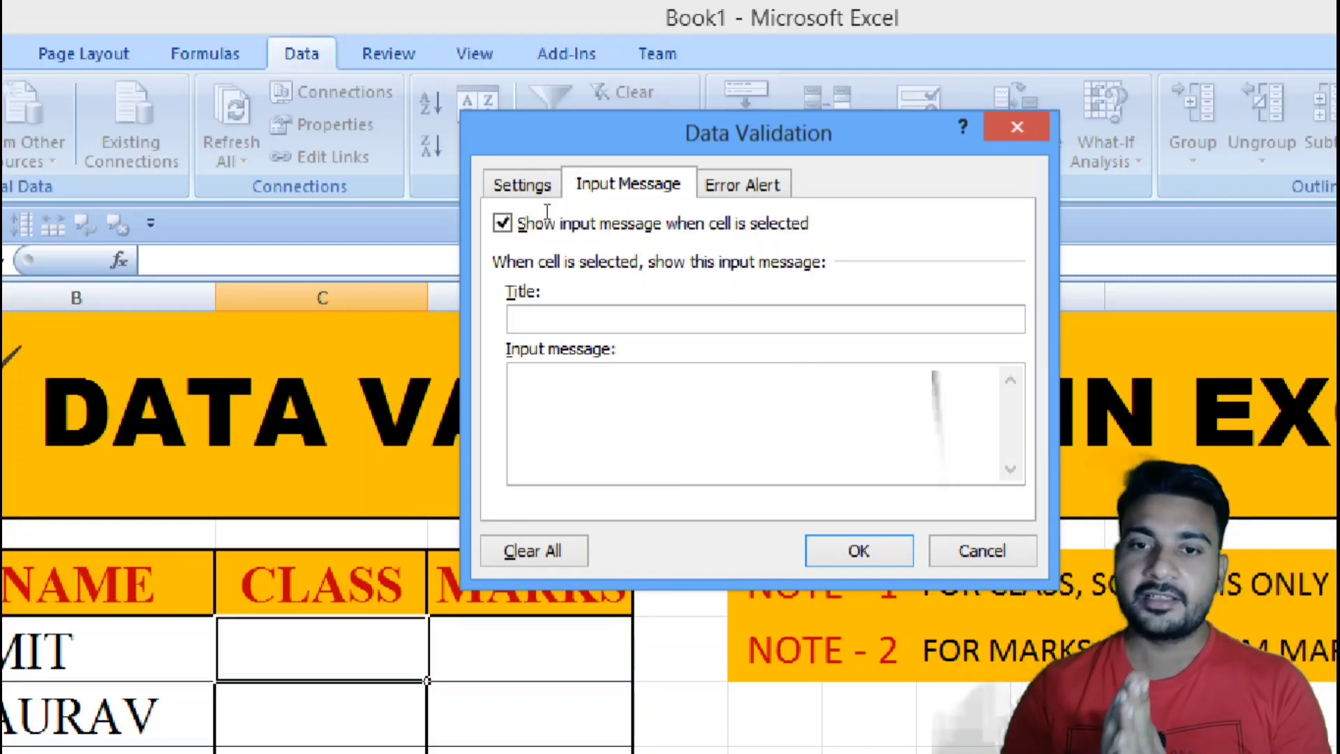
text(EN)
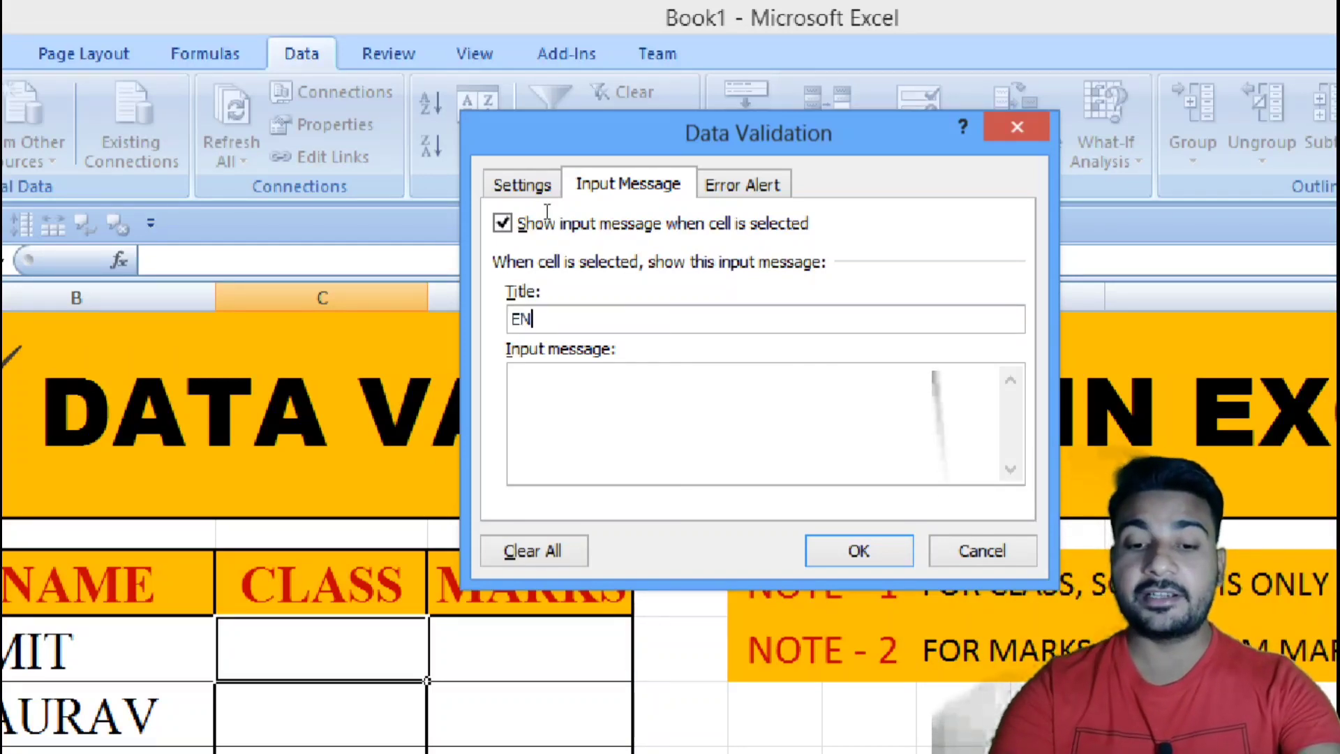
text(TER CLASS)
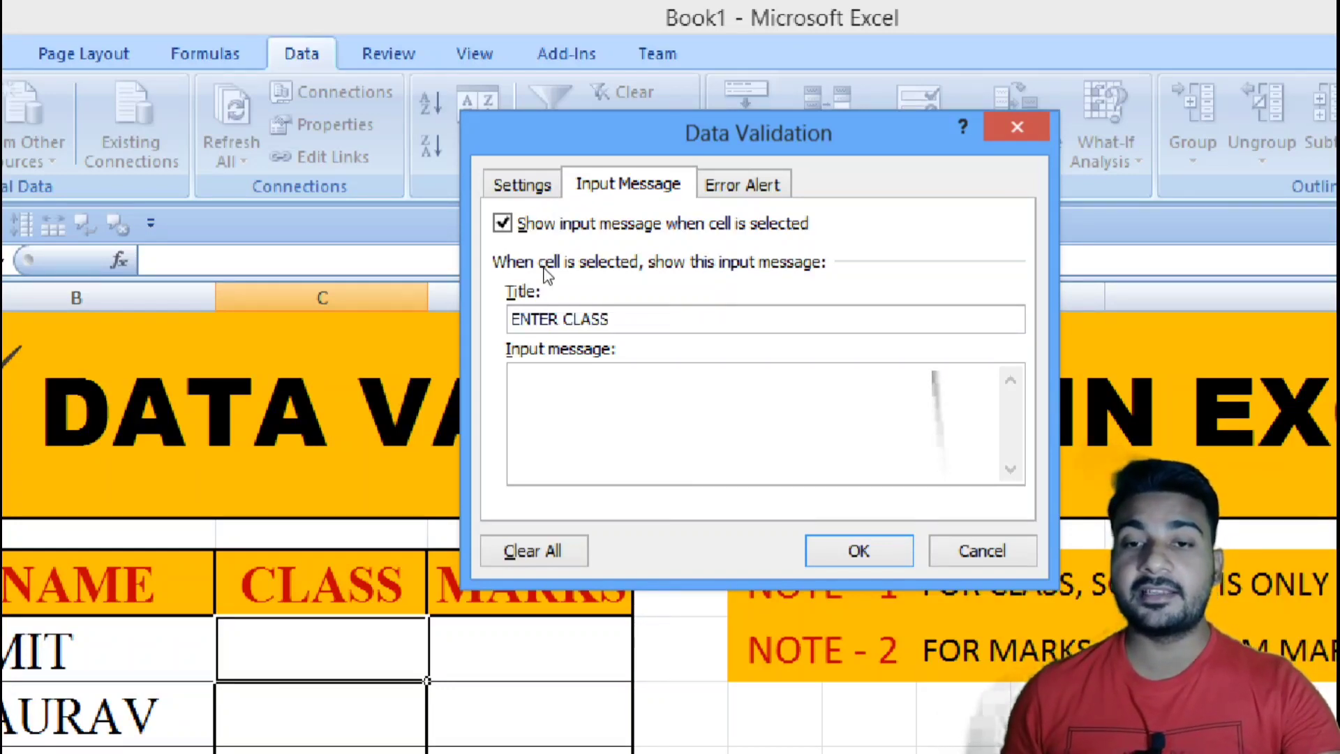
key(Tab)
text(PLE)
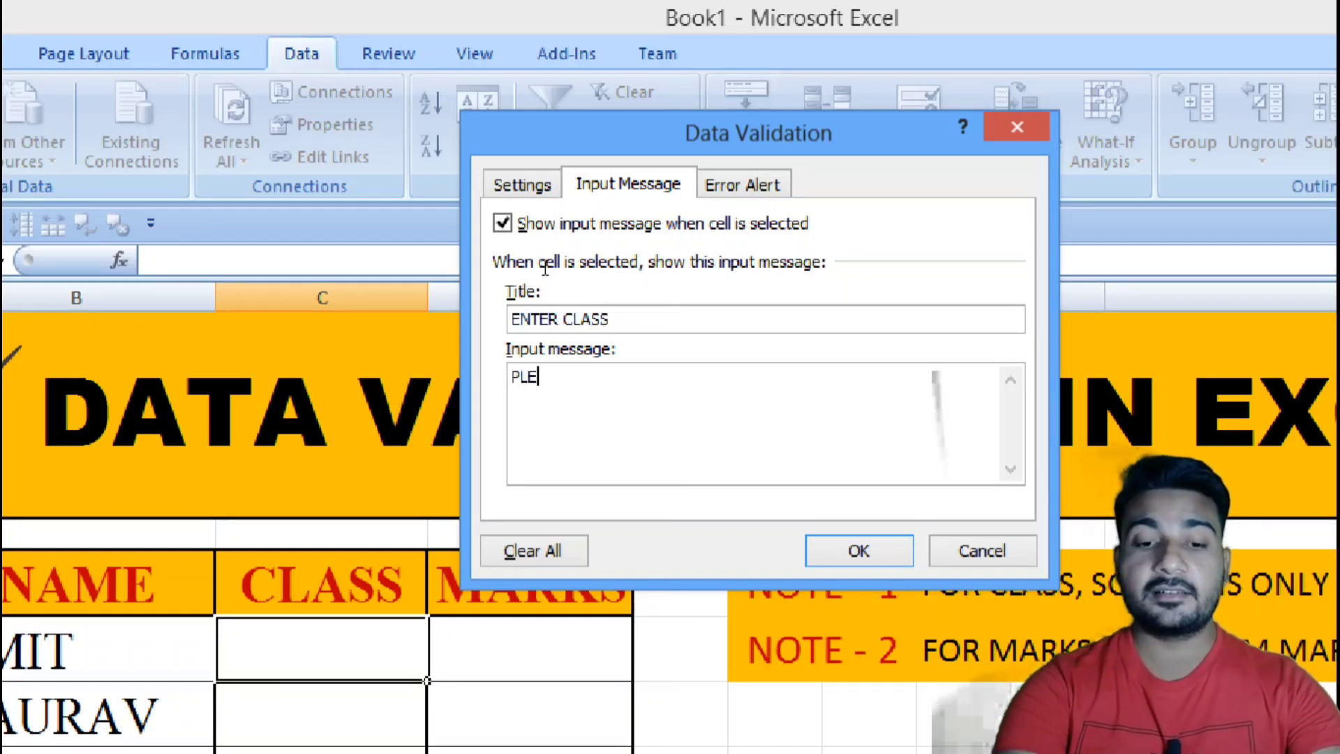
text(ASE )
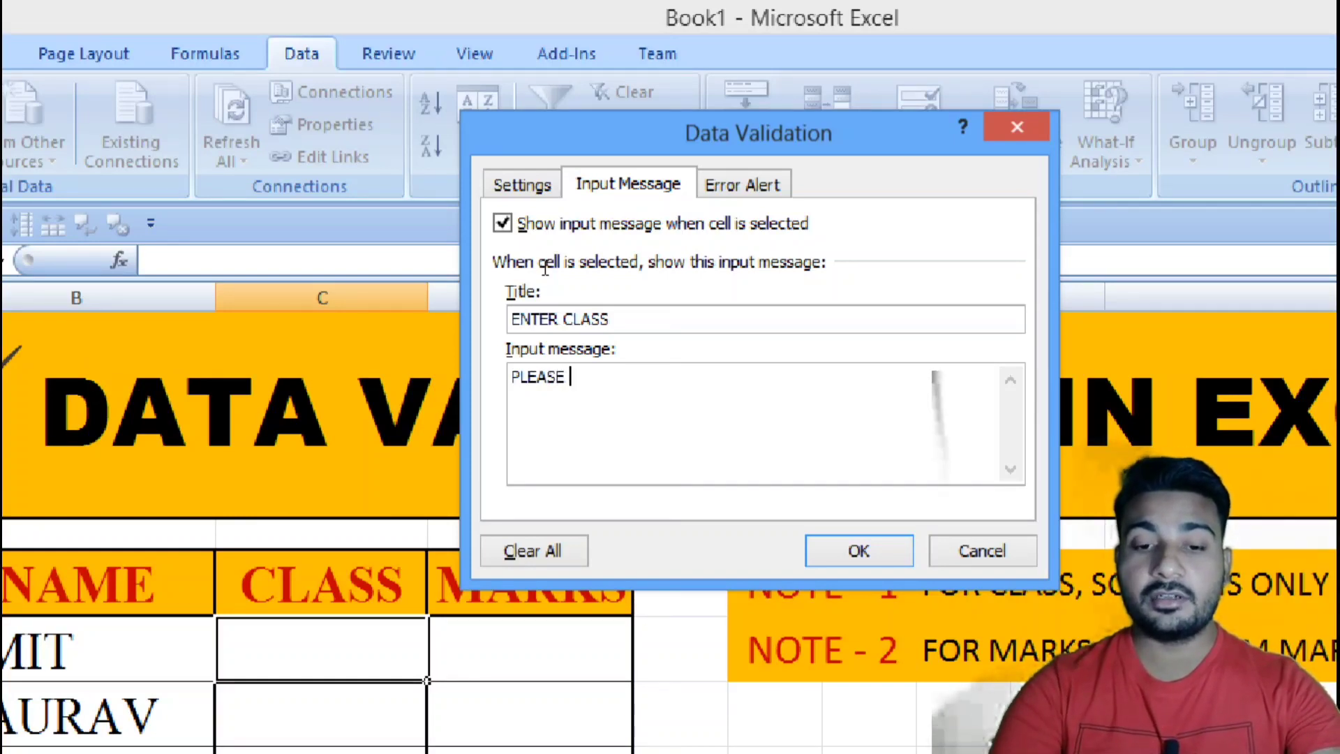
text(ENTER )
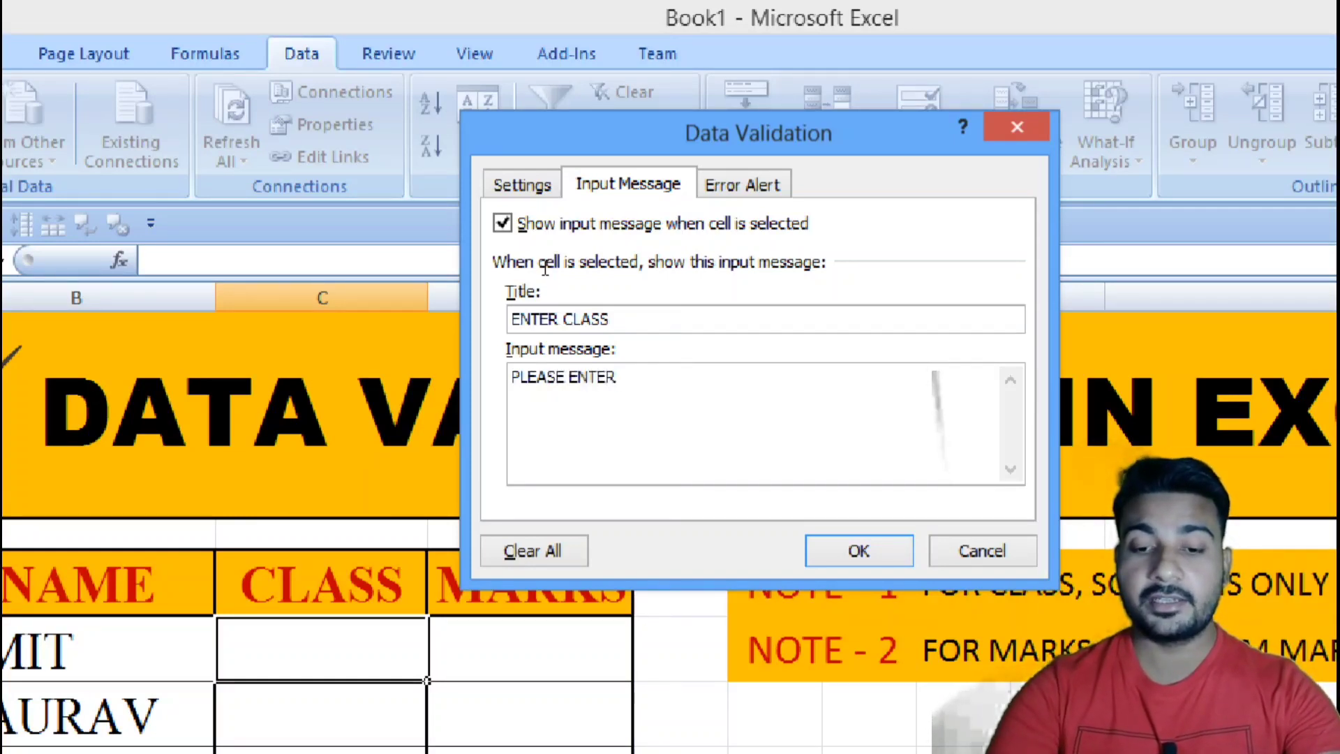
text(CLASS)
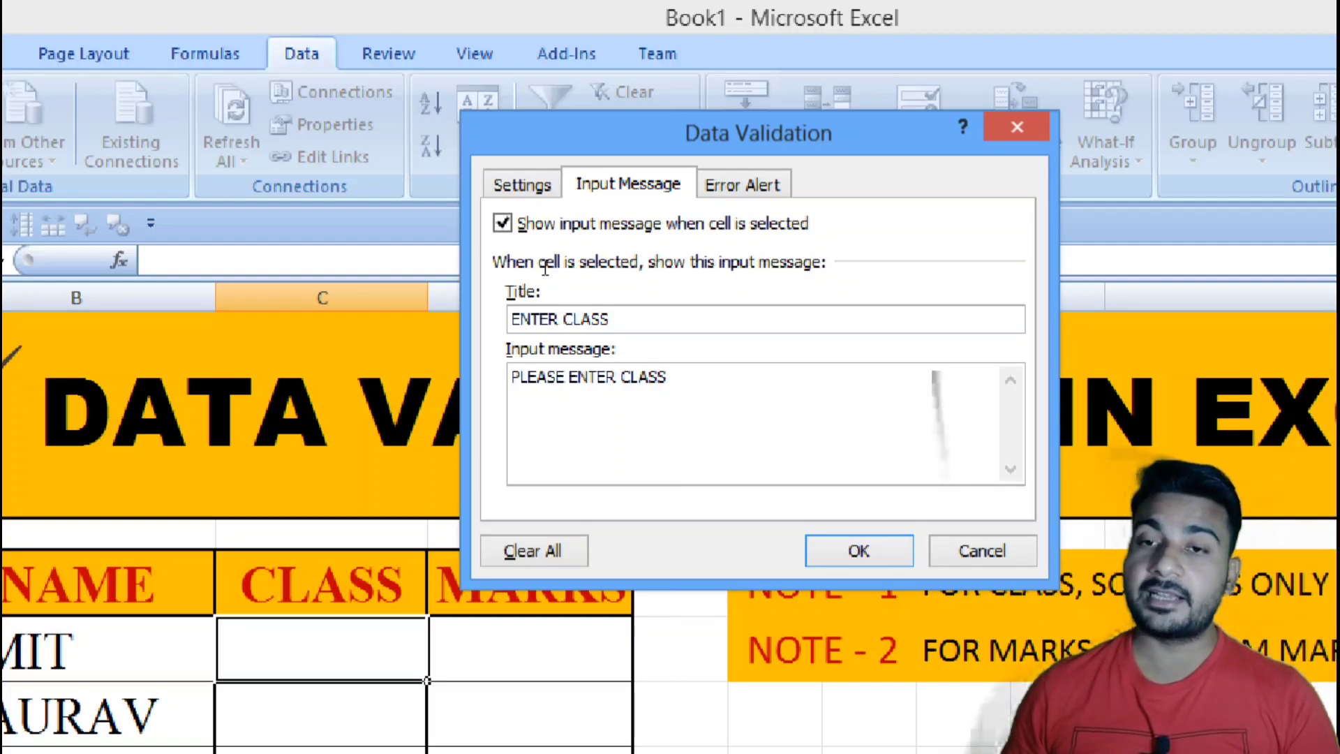
- Try the Warning, Stop and Information styles for the error alert of cell C10
key(ctrl+Tab)
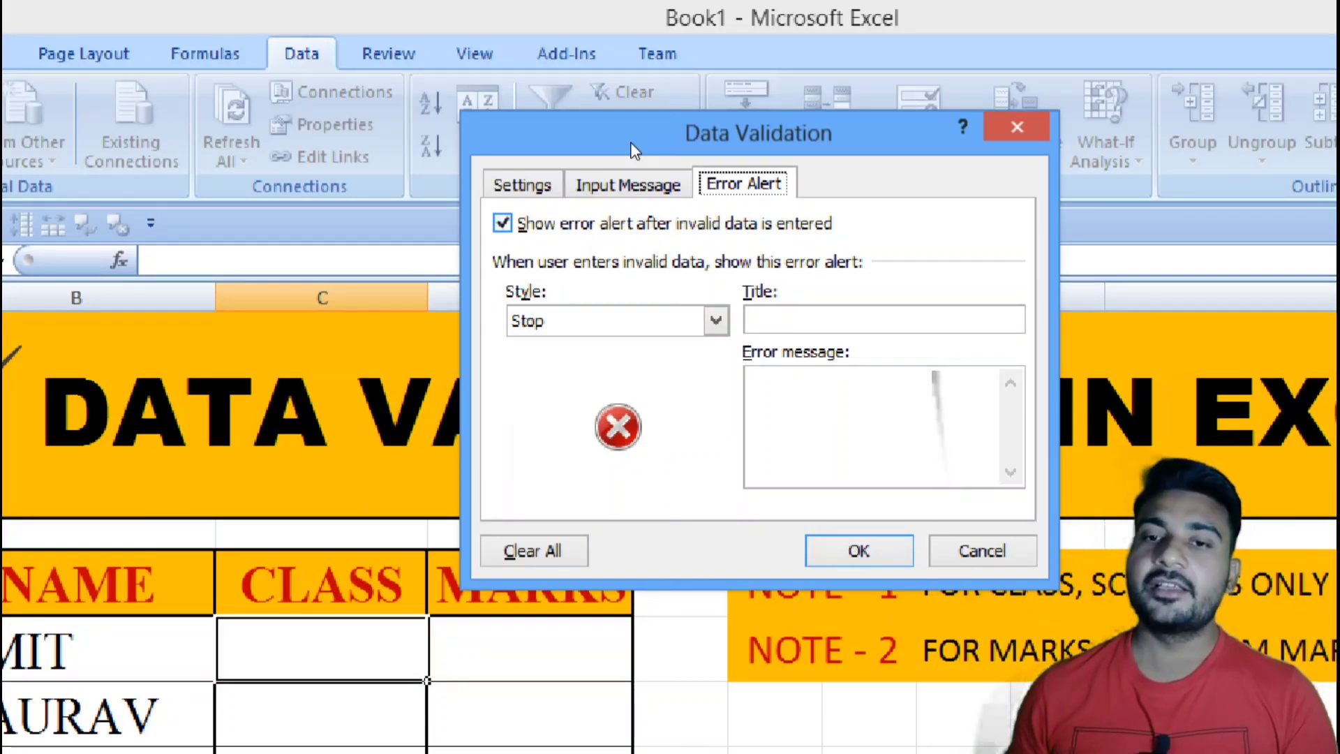
click(715, 320)
key(Down)
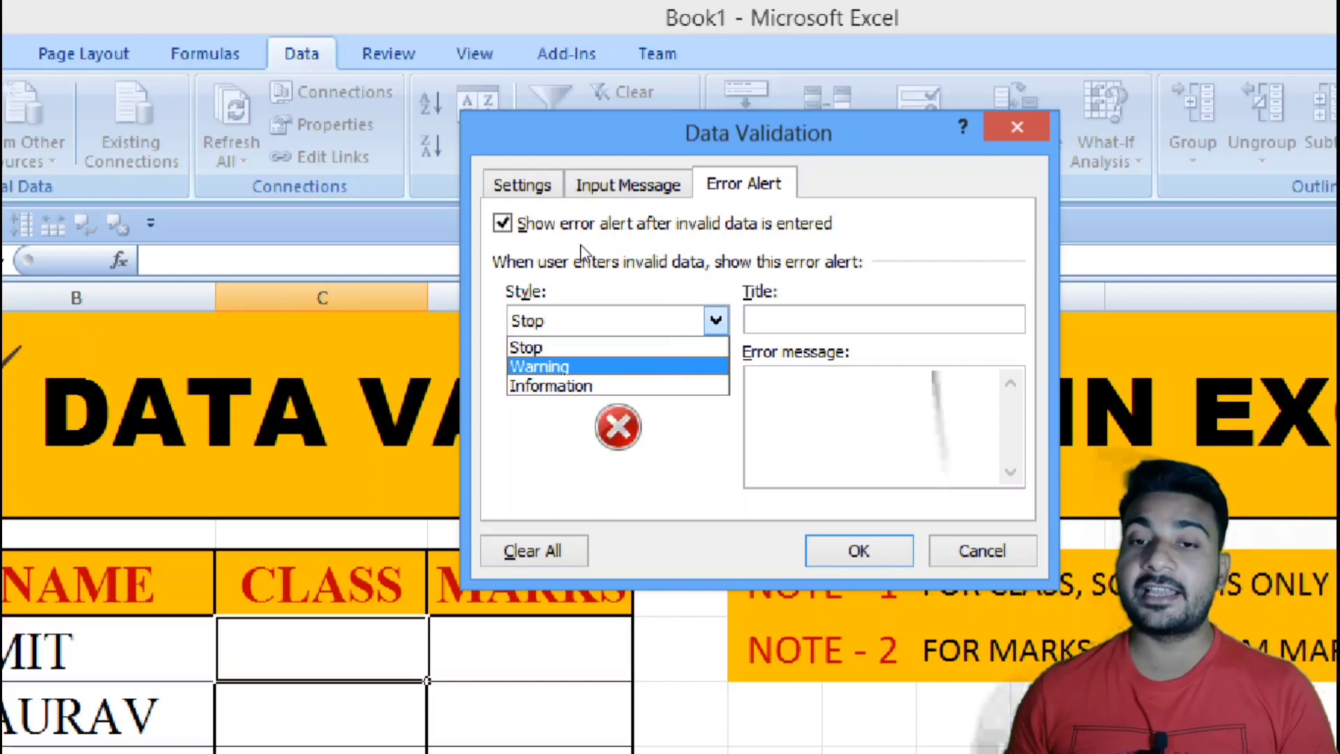
key(Return)
key(alt+Down)
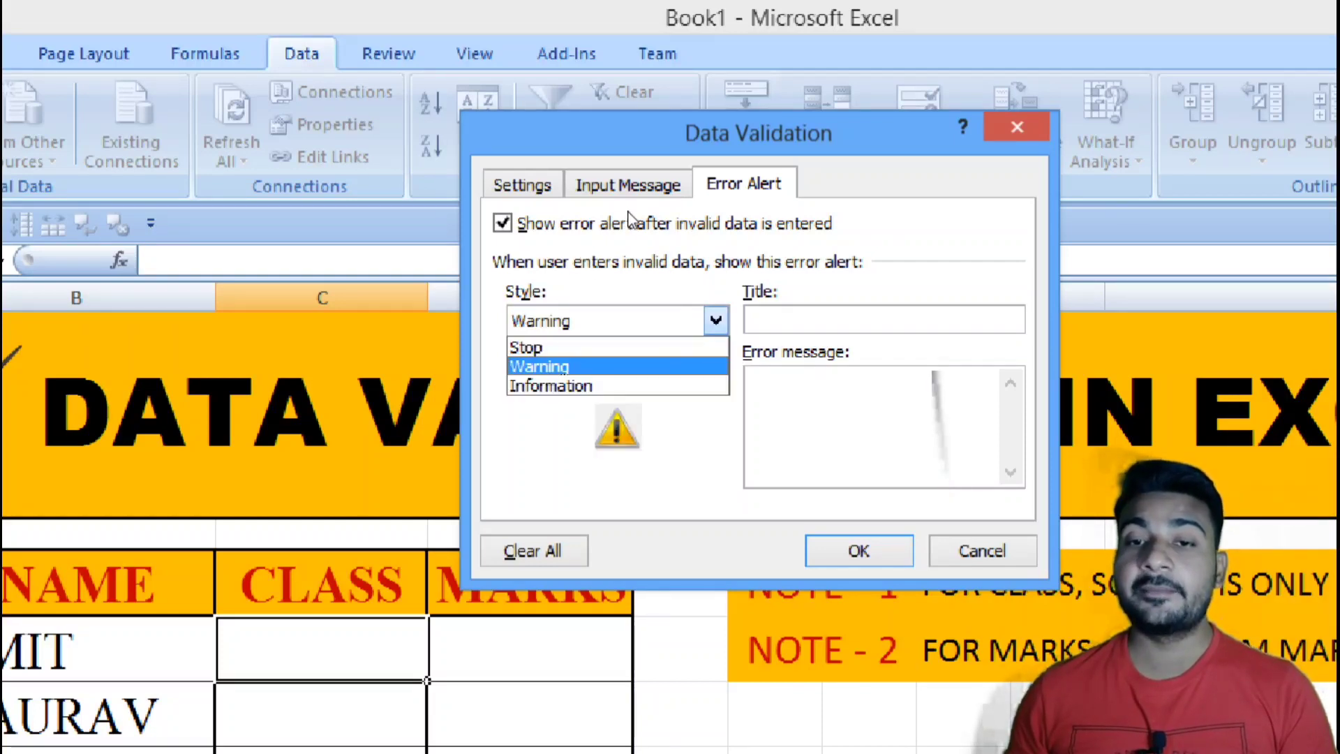
key(Up)
key(Return)
key(alt+Down)
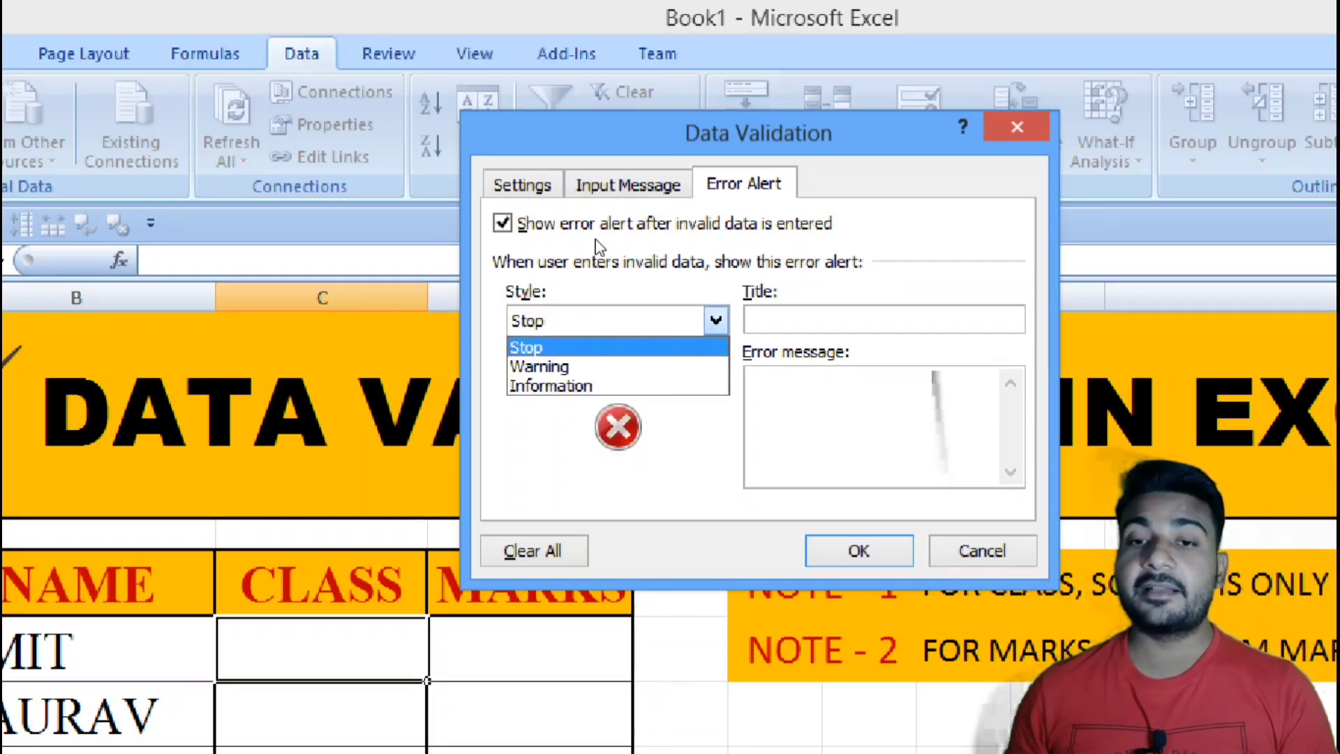
key(Down)
key(Down)
key(Return)
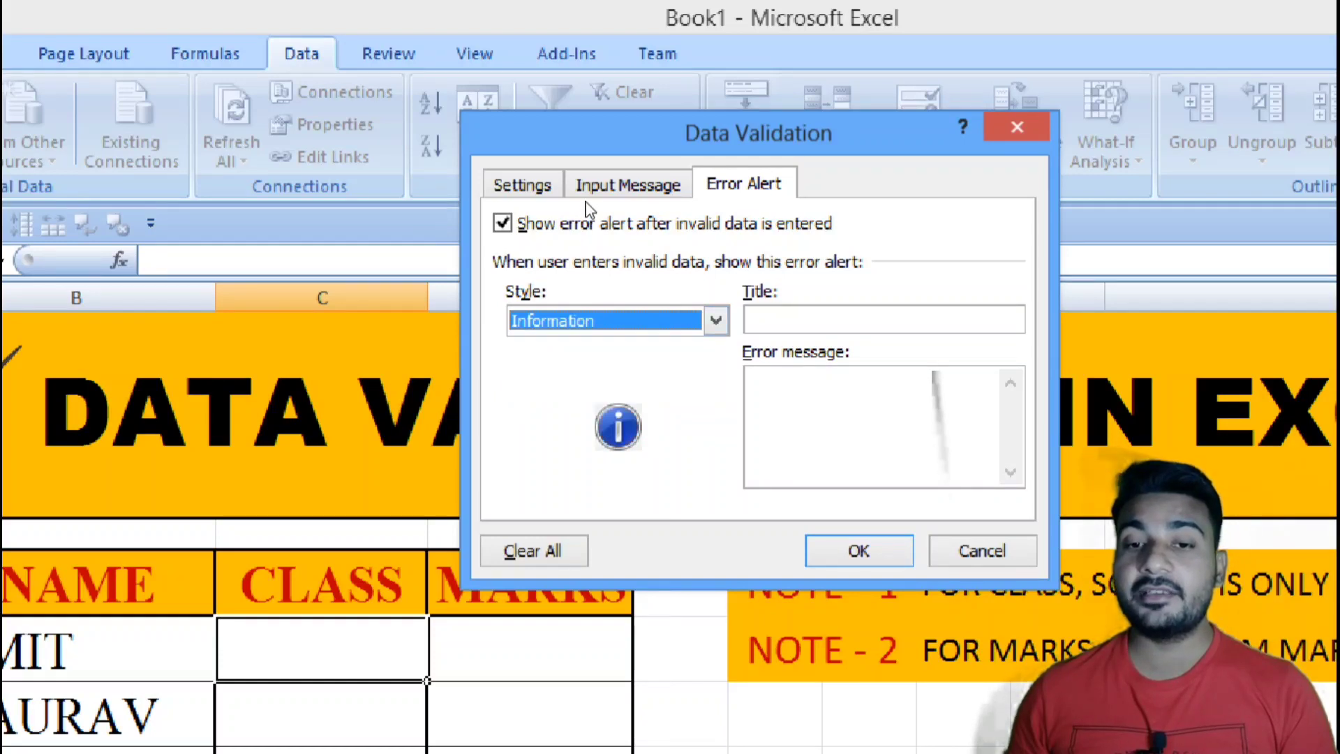
- Set the error alert style to Stop and move on to the alert's title
key(alt+Down)
key(Up)
key(Up)
key(Return)
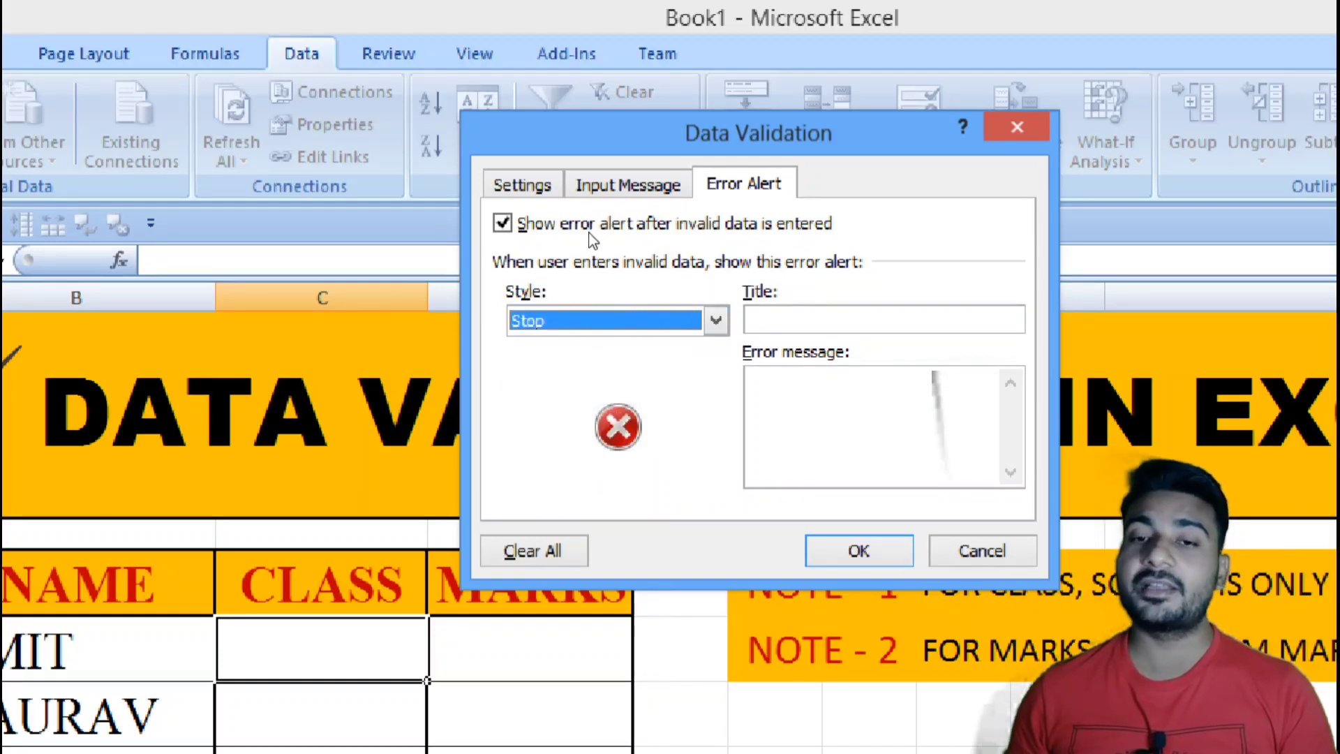
key(Tab)
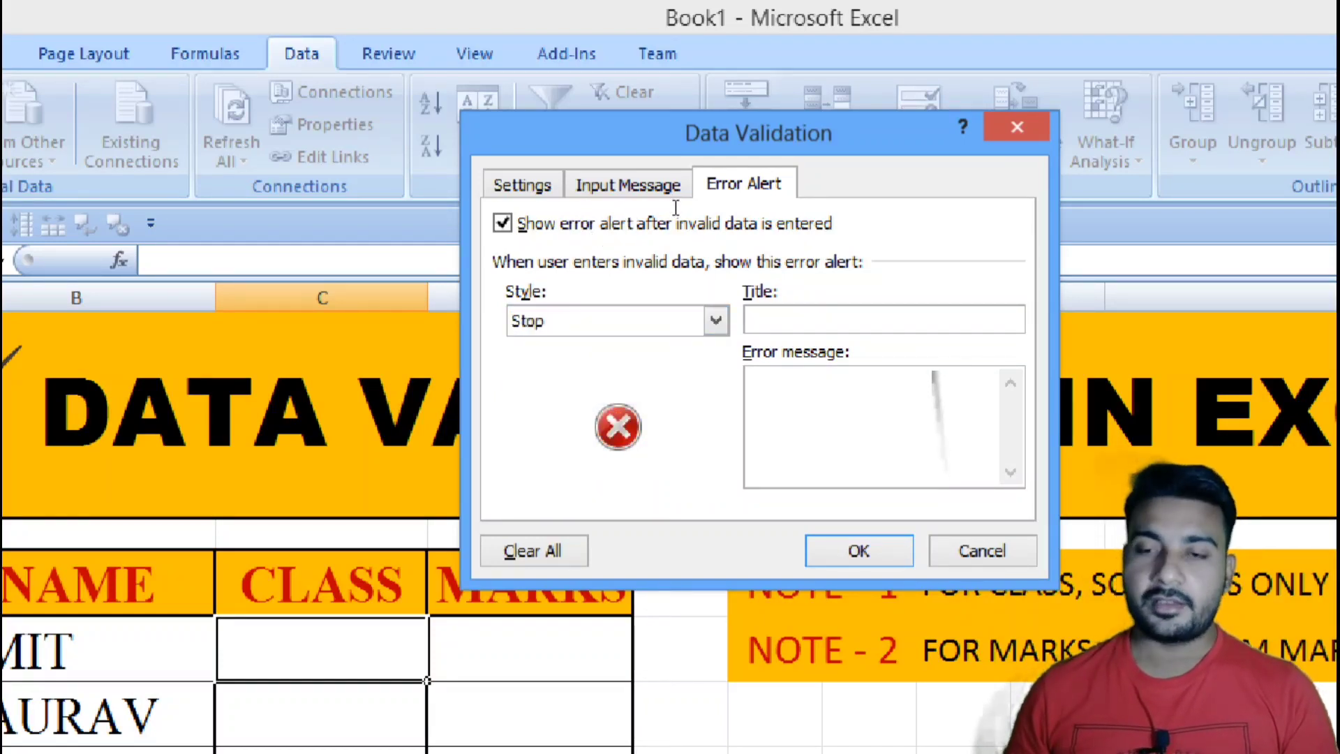
- Give the error alert the title "WRONG ENTRY" and the message "PLEASE ENTER VALID CLASS", and apply the validation to cell C10
text(W)
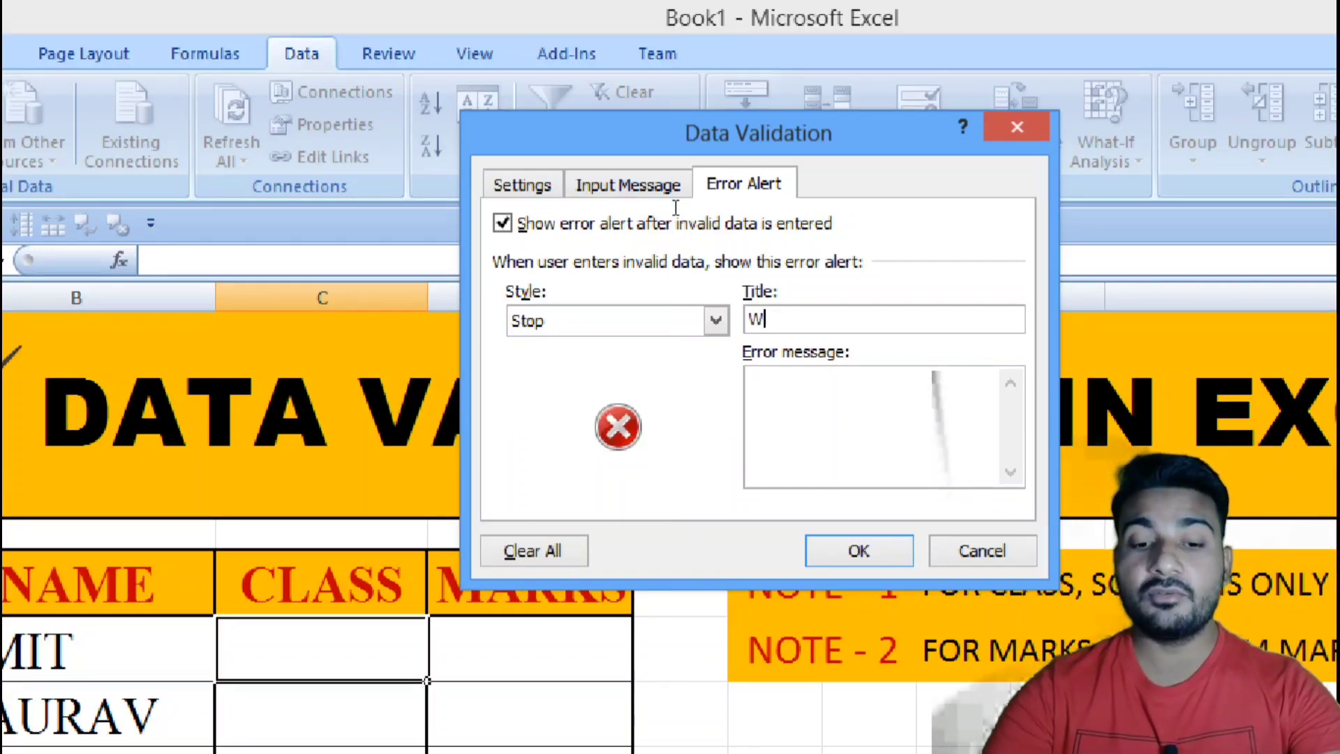
text(RONG E)
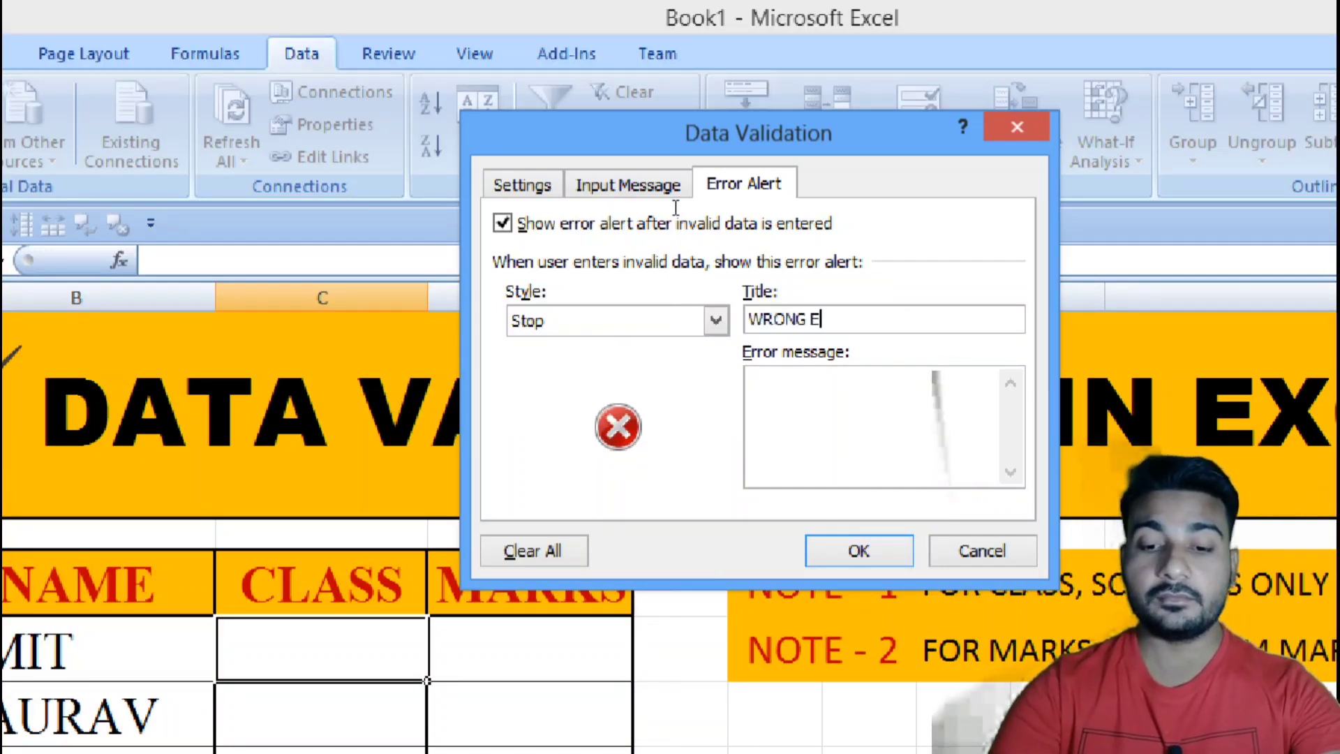
text(NTRY)
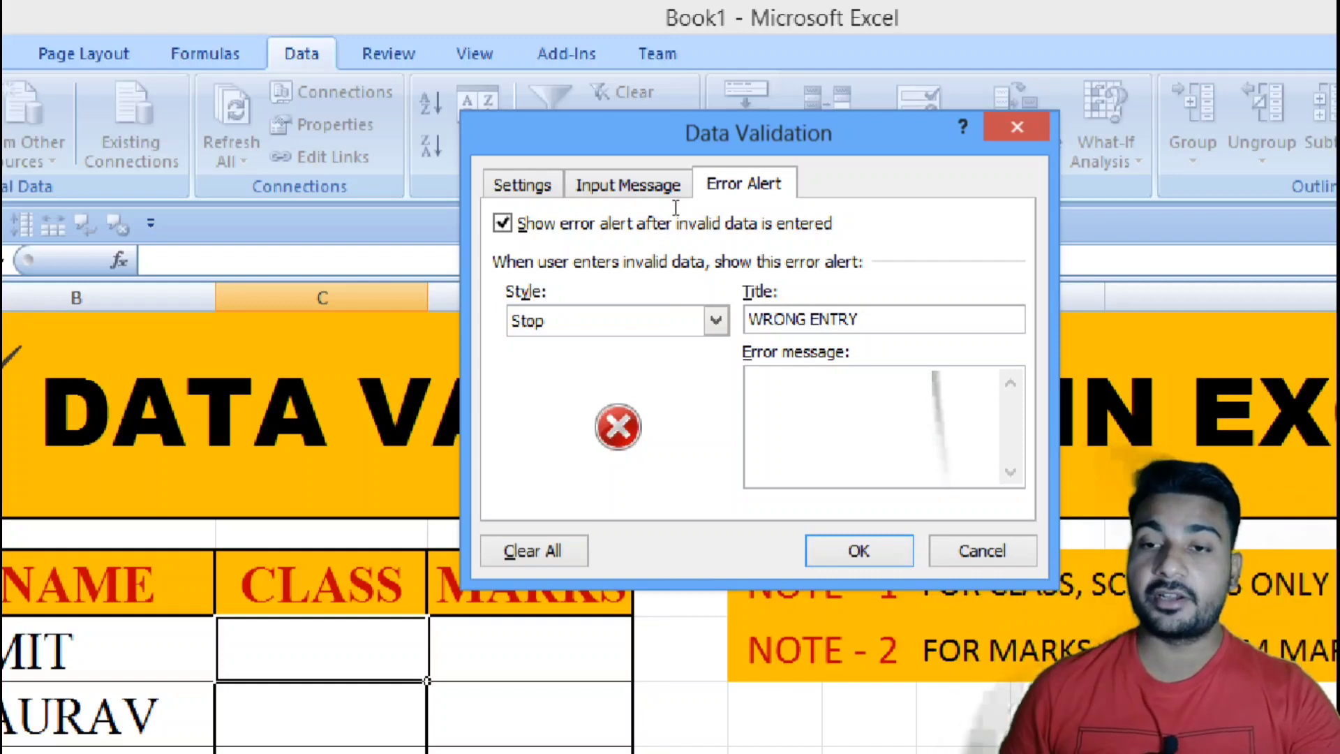
key(Tab)
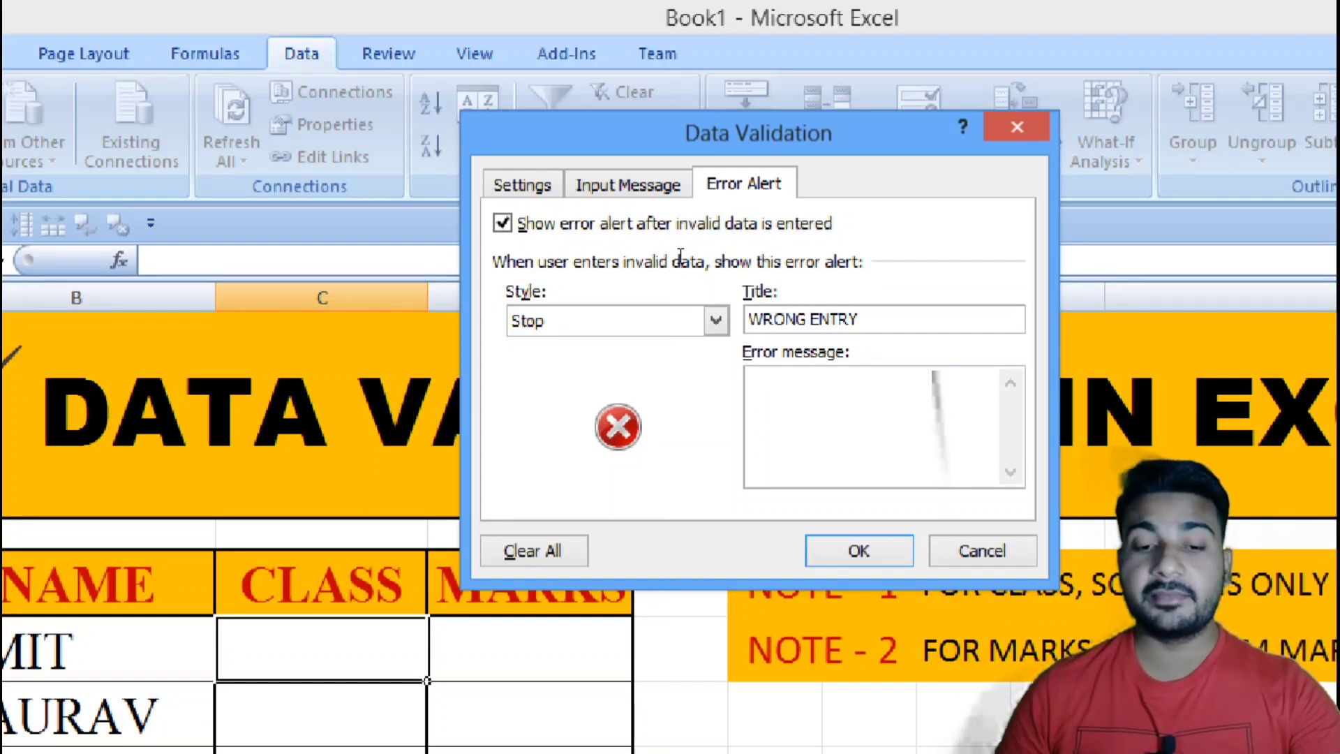
text(PLE)
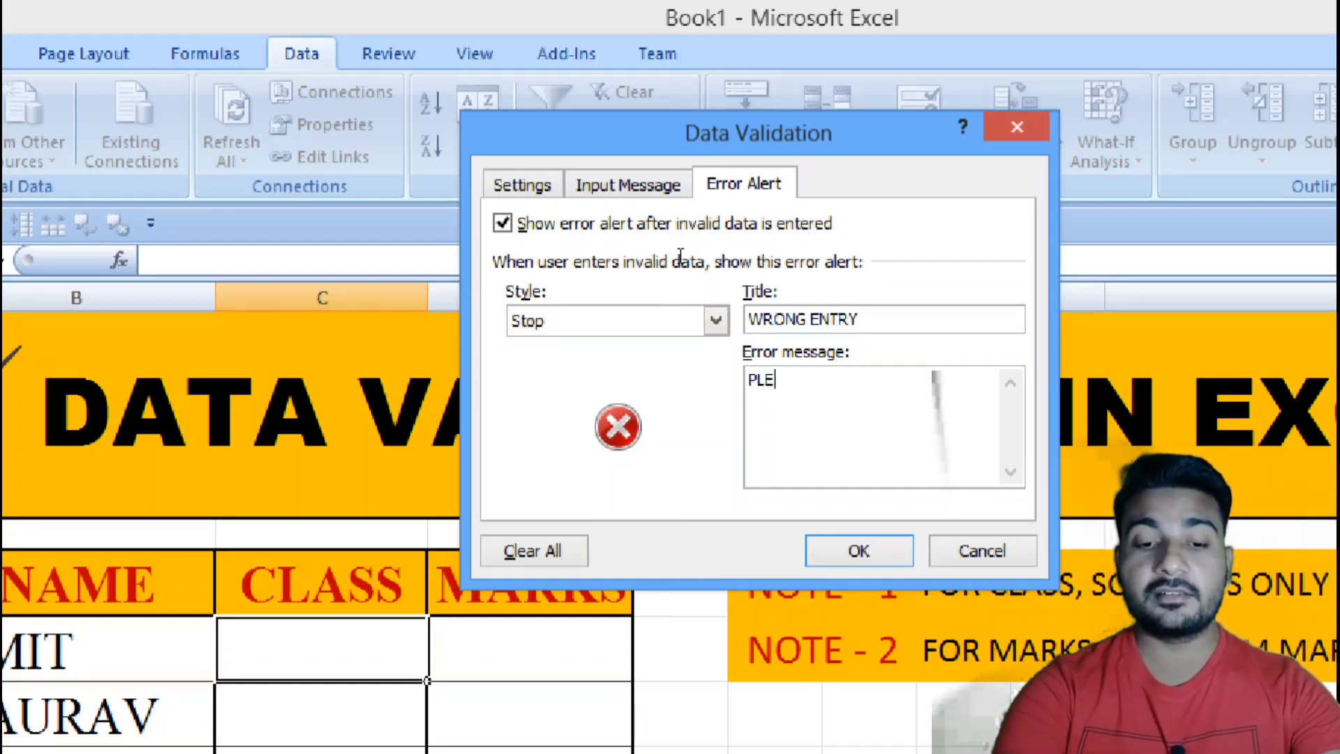
text(ASE ENTER)
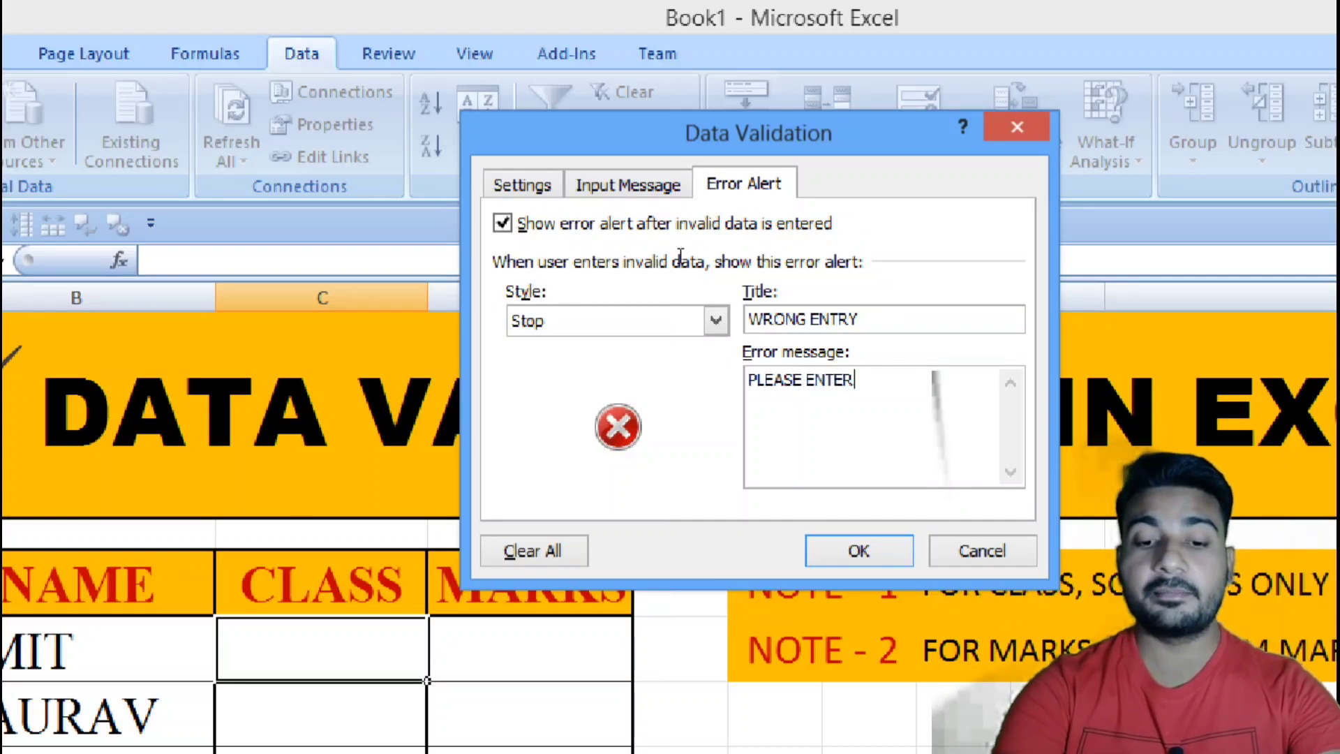
text( VALI)
text(D )
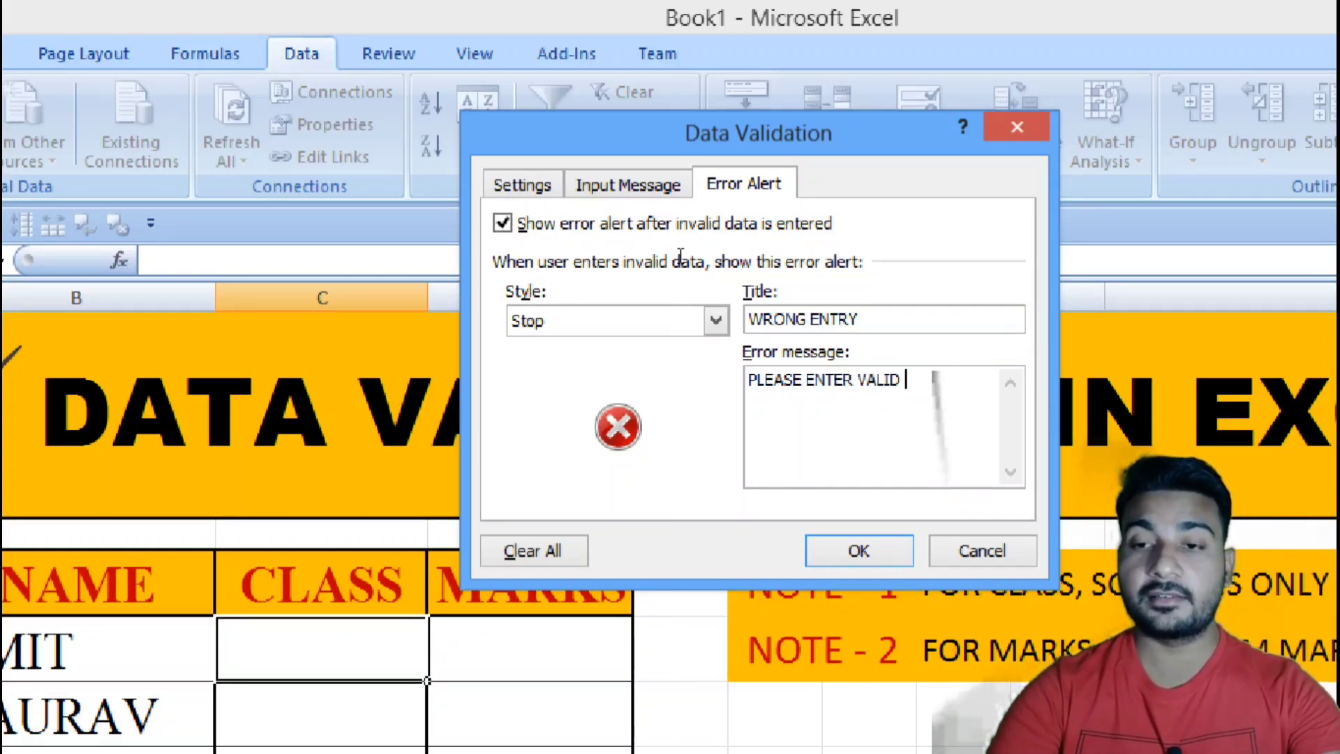
text(CLASS)
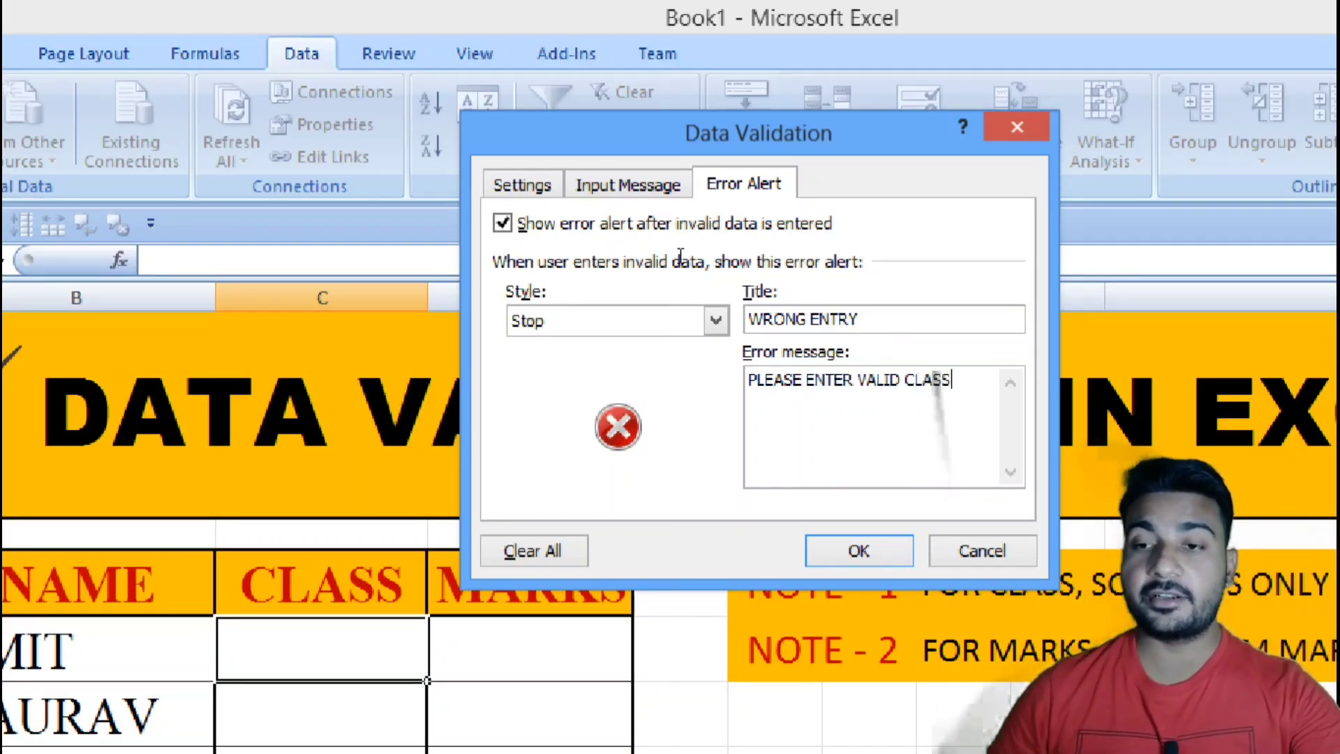
key(Return)
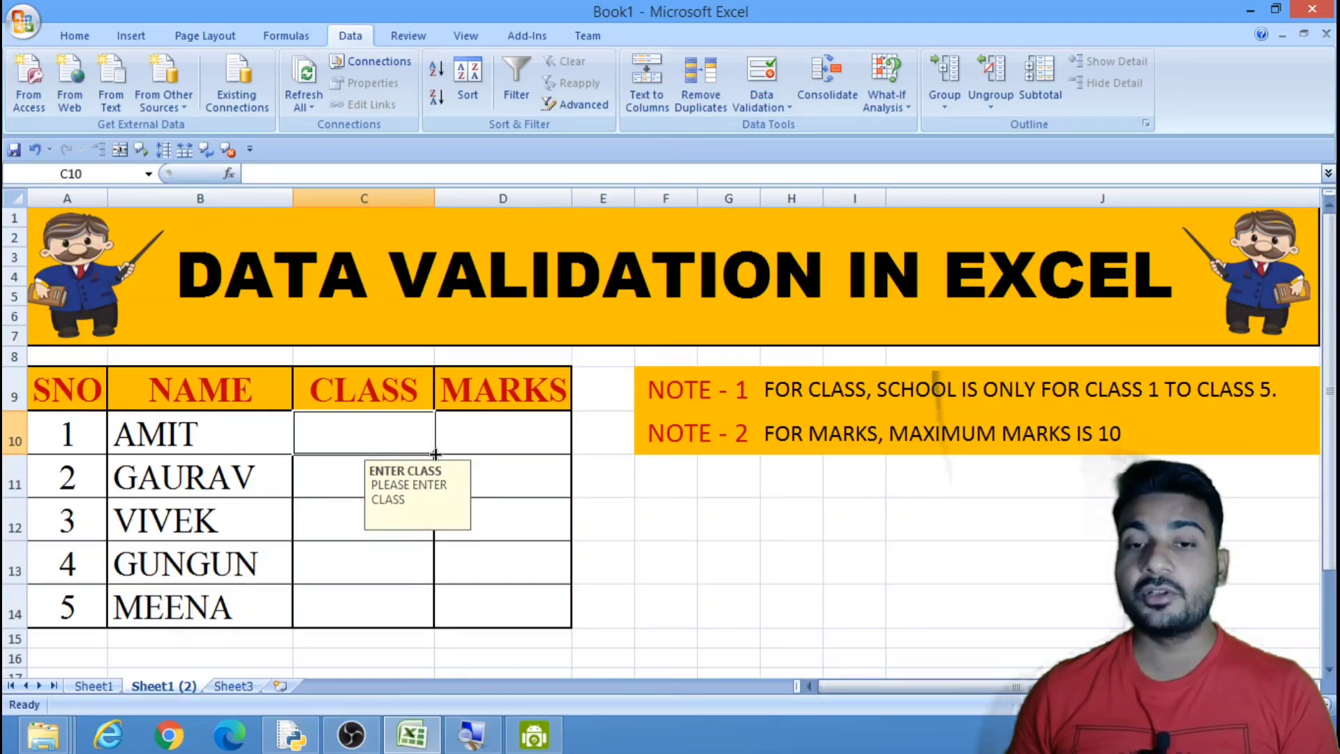
- Copy the validation from C10 down to C14 and check the input message in each class cell
drag(436, 454, 426, 611)
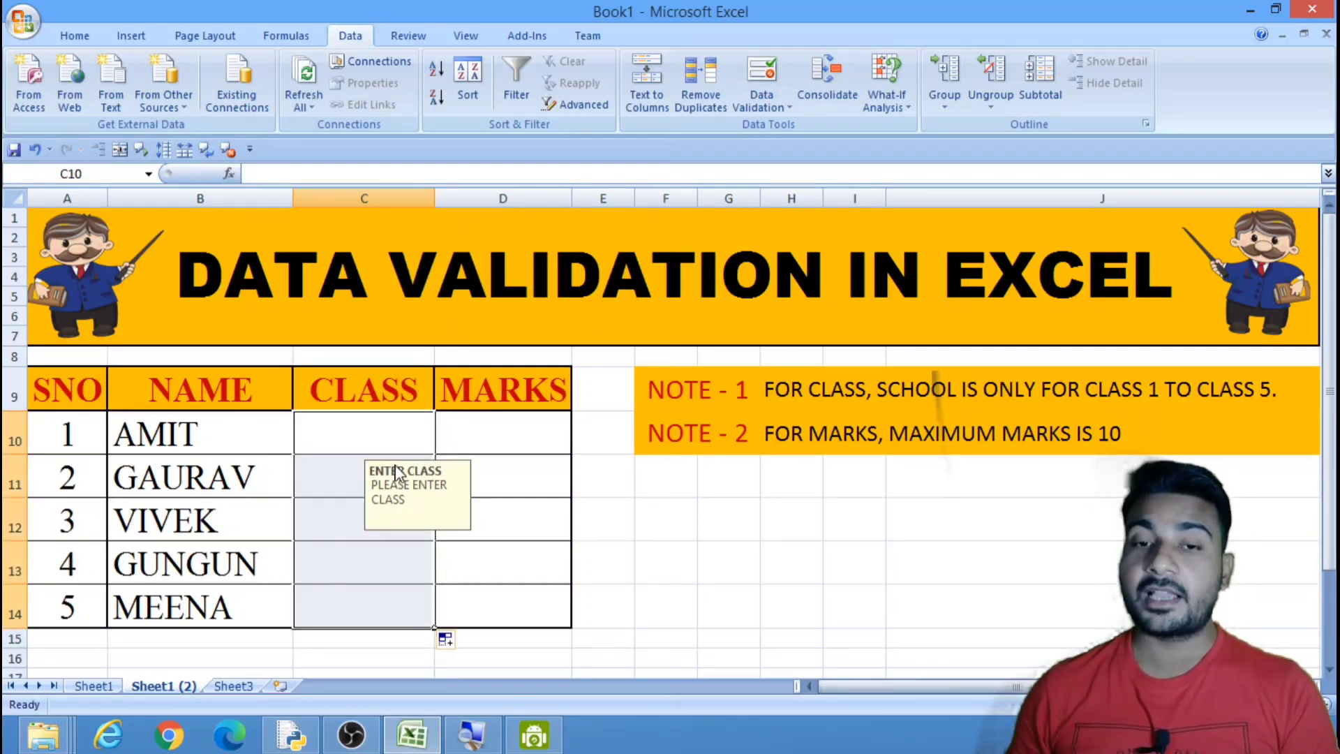
click(387, 443)
click(355, 479)
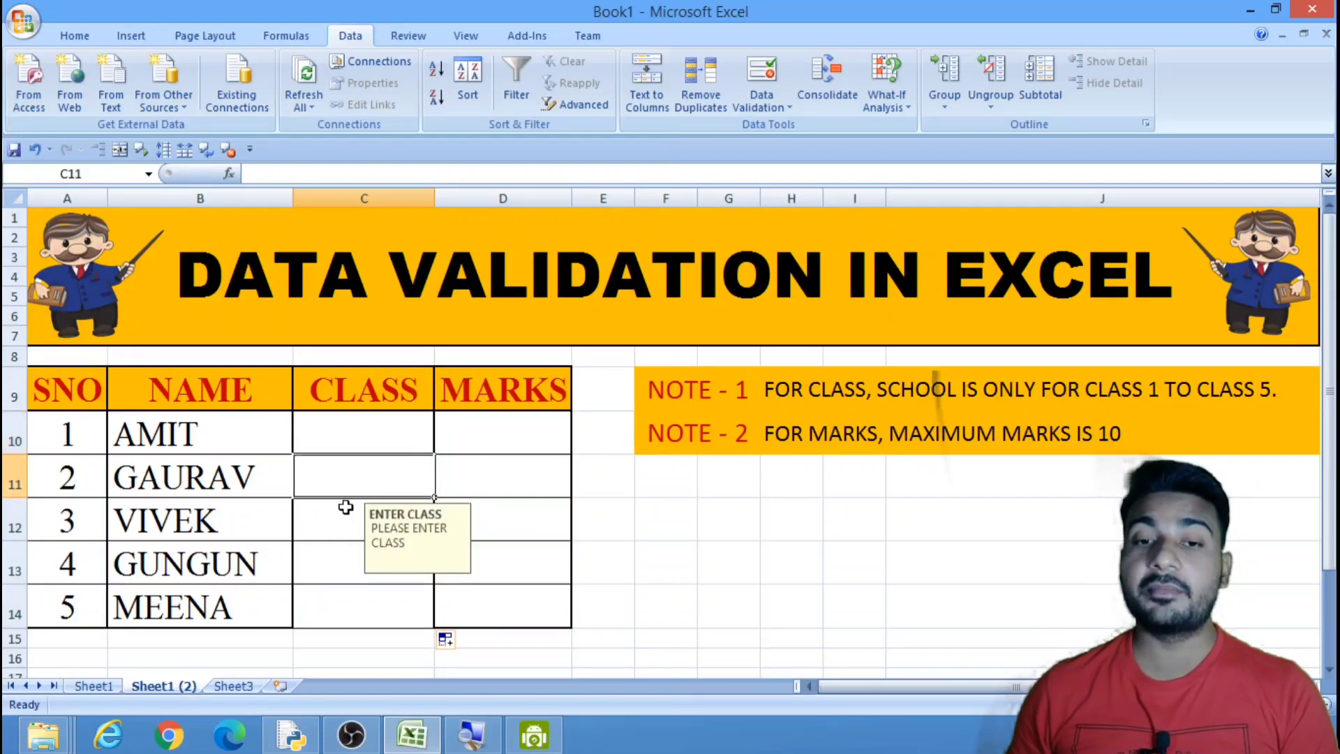
click(346, 511)
click(348, 555)
click(335, 607)
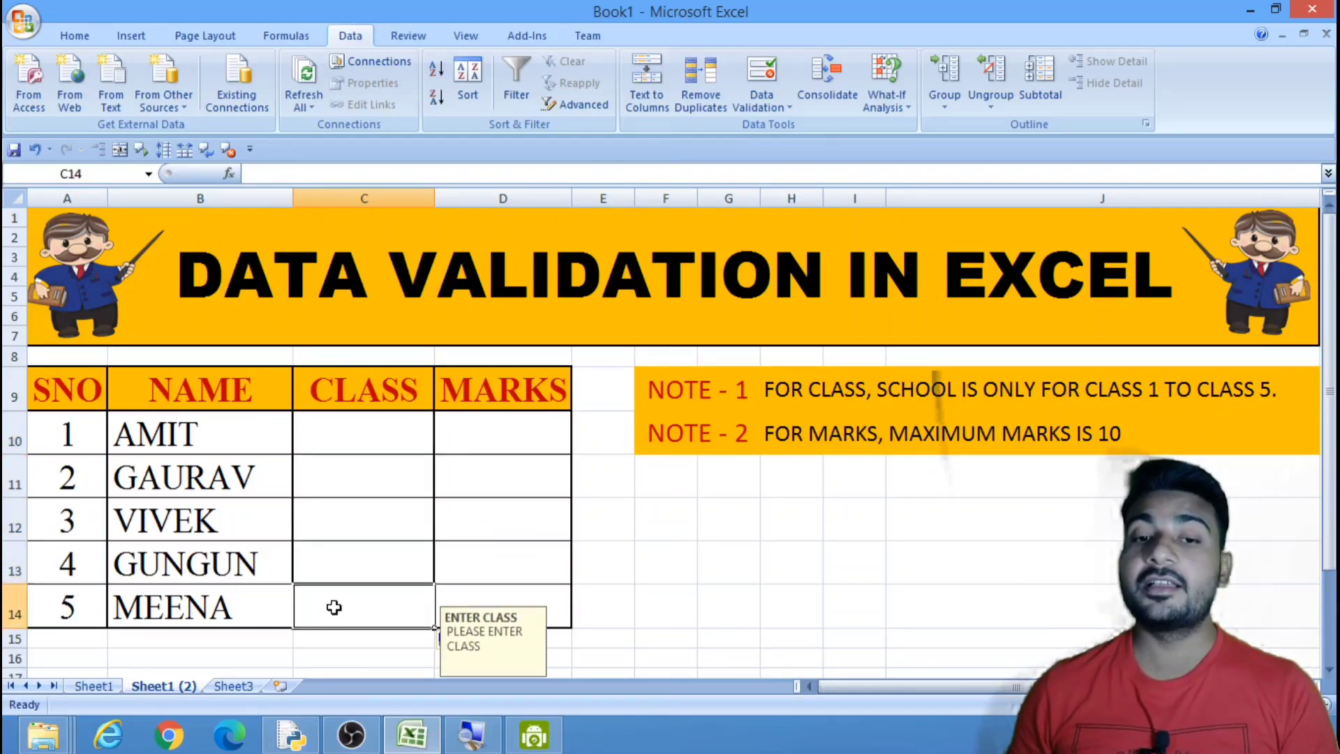
- Test the class validation by entering 7 in cell C10, and cancel the entry
click(370, 449)
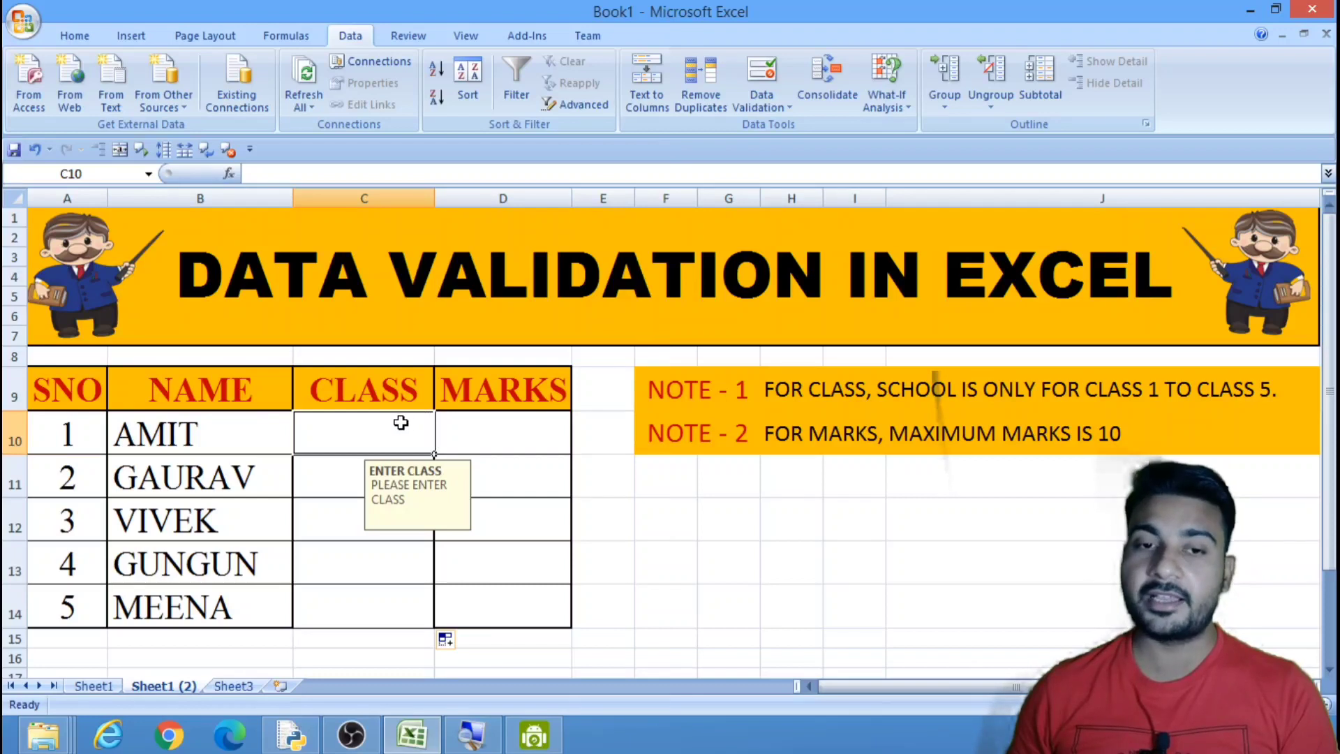
text(7)
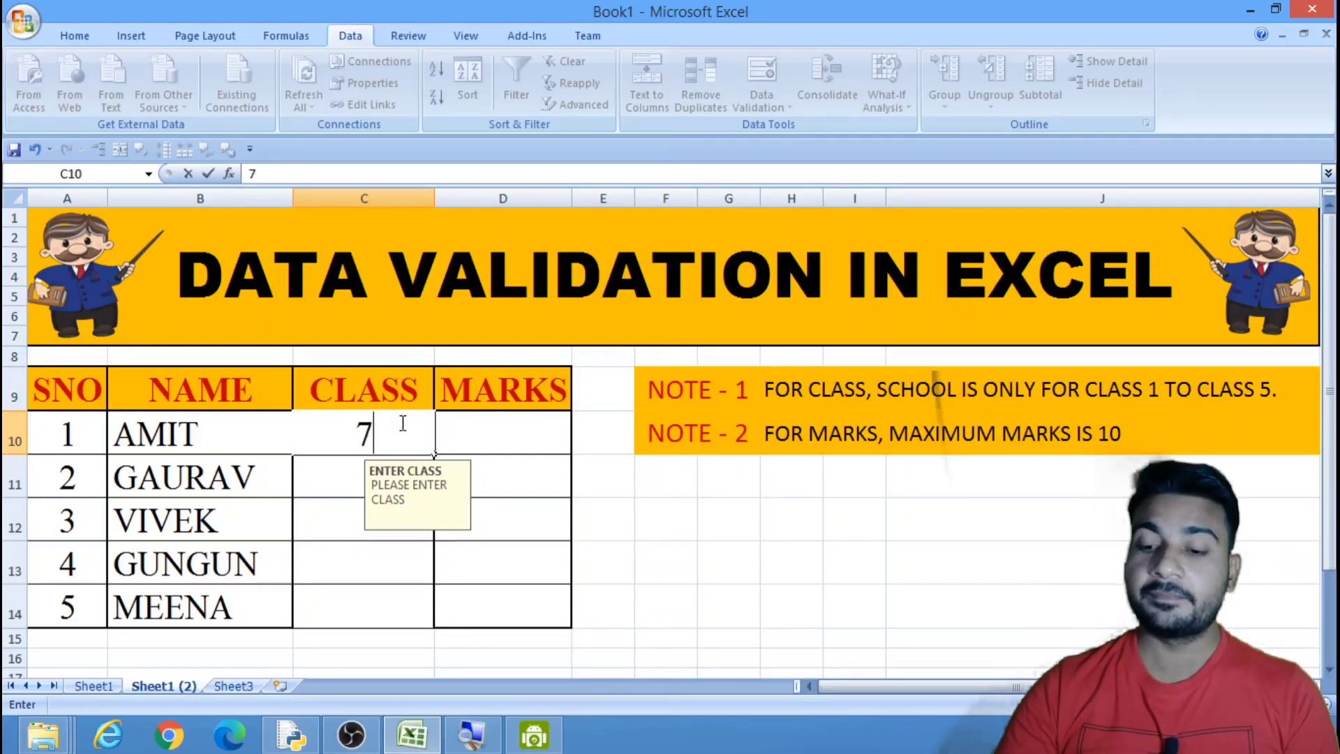
key(Return)
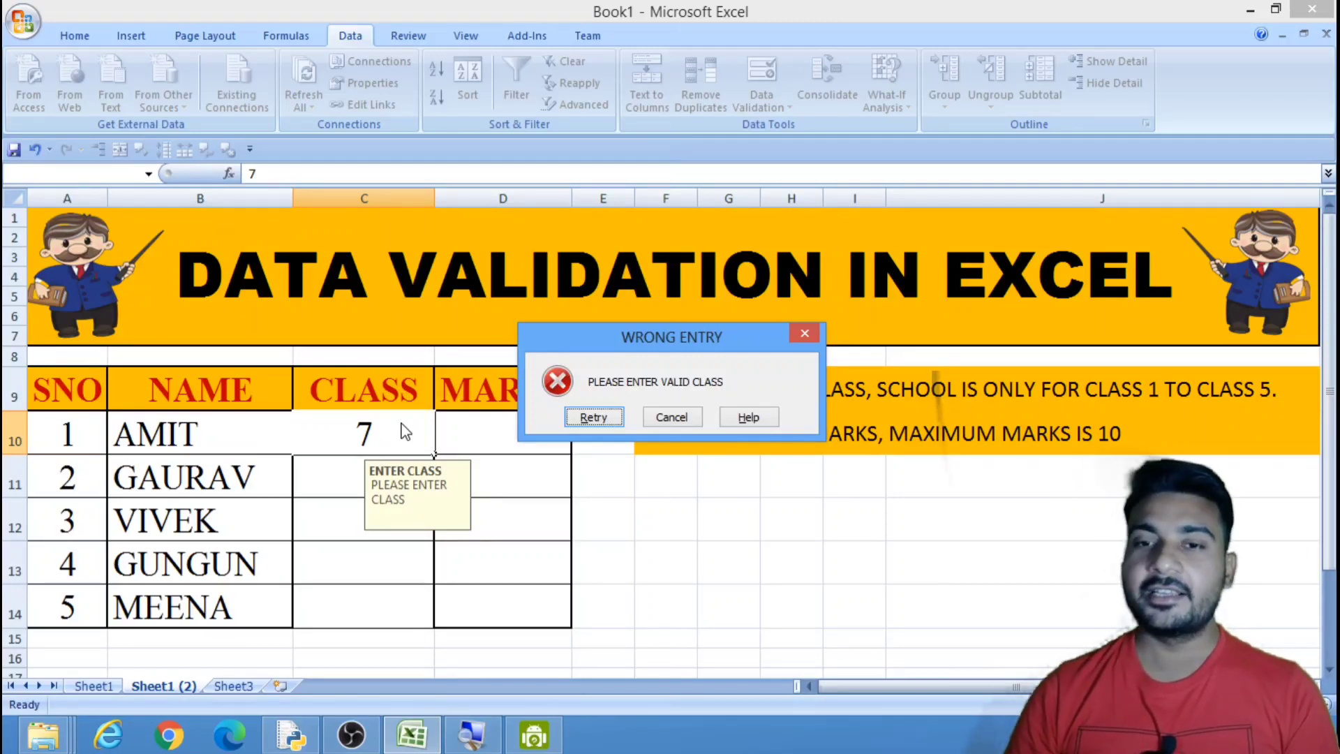
click(669, 419)
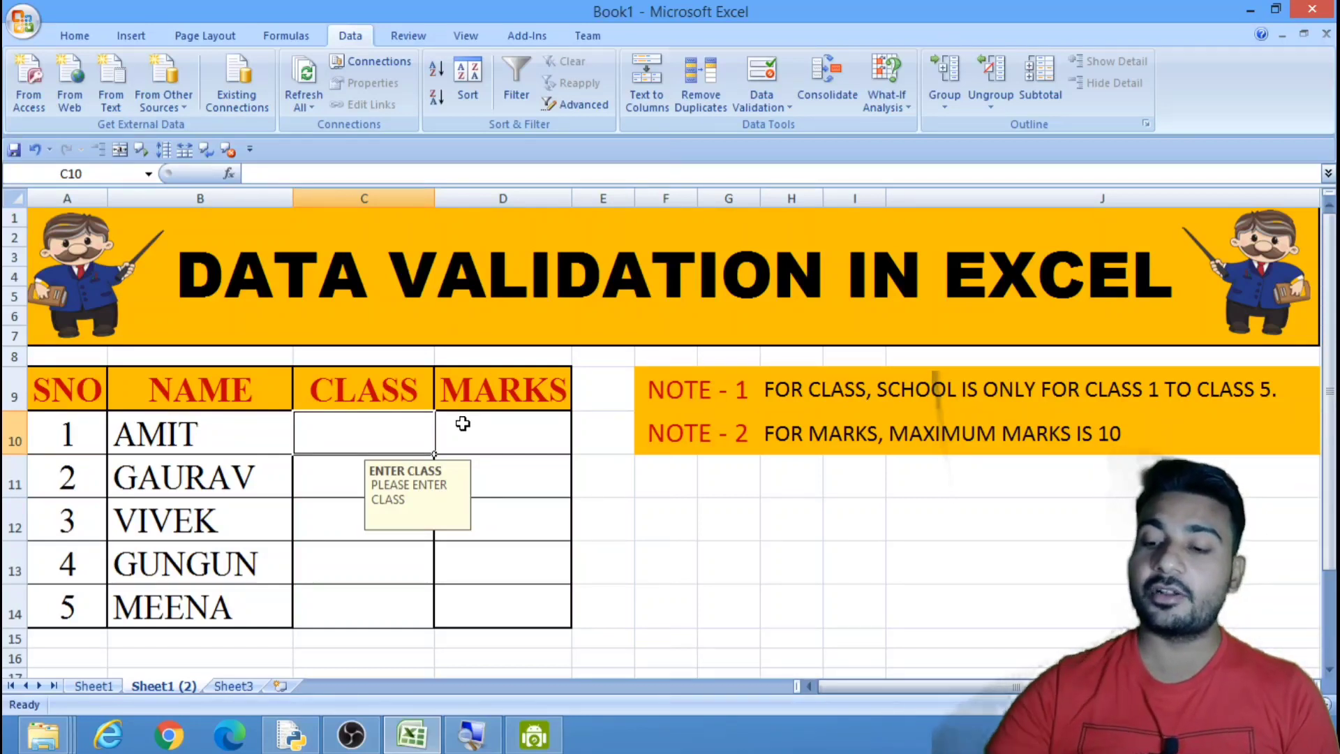
- Enter the classes 2, 4 and 5 in cells C10 to C12
text(2)
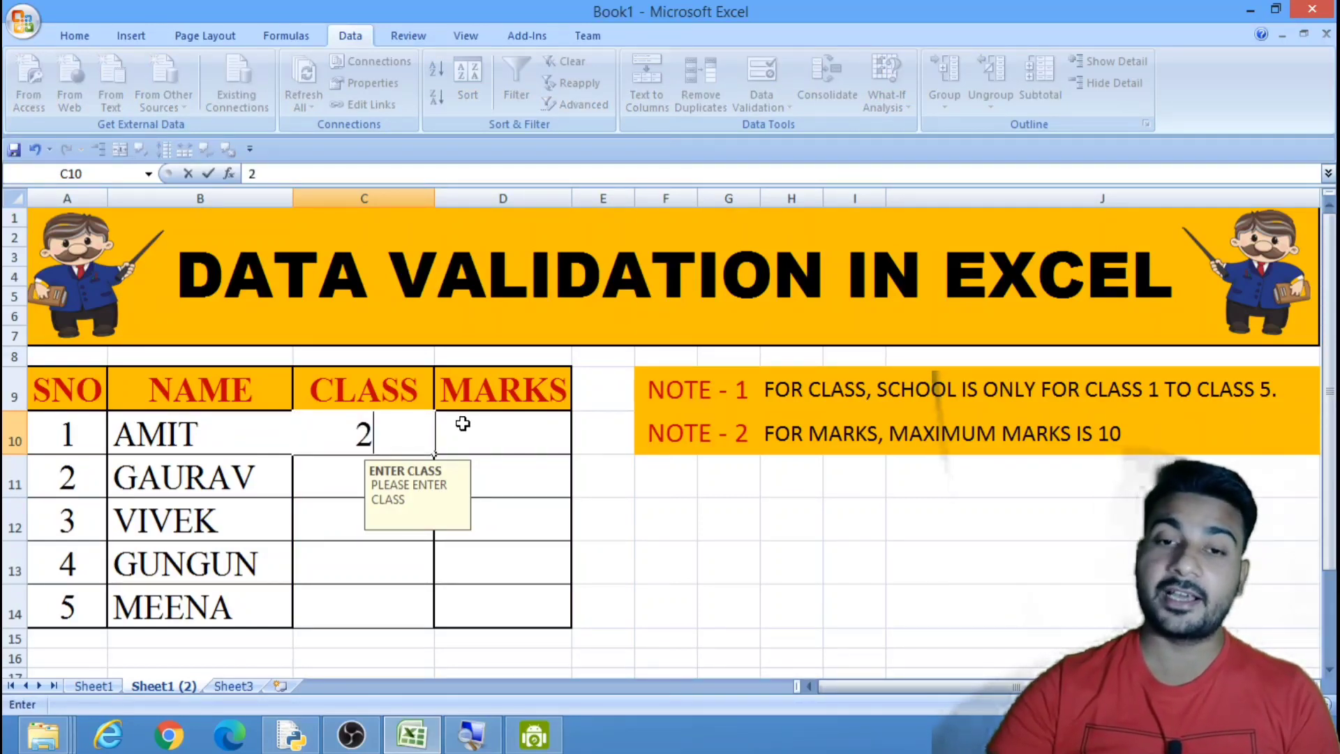
key(Return)
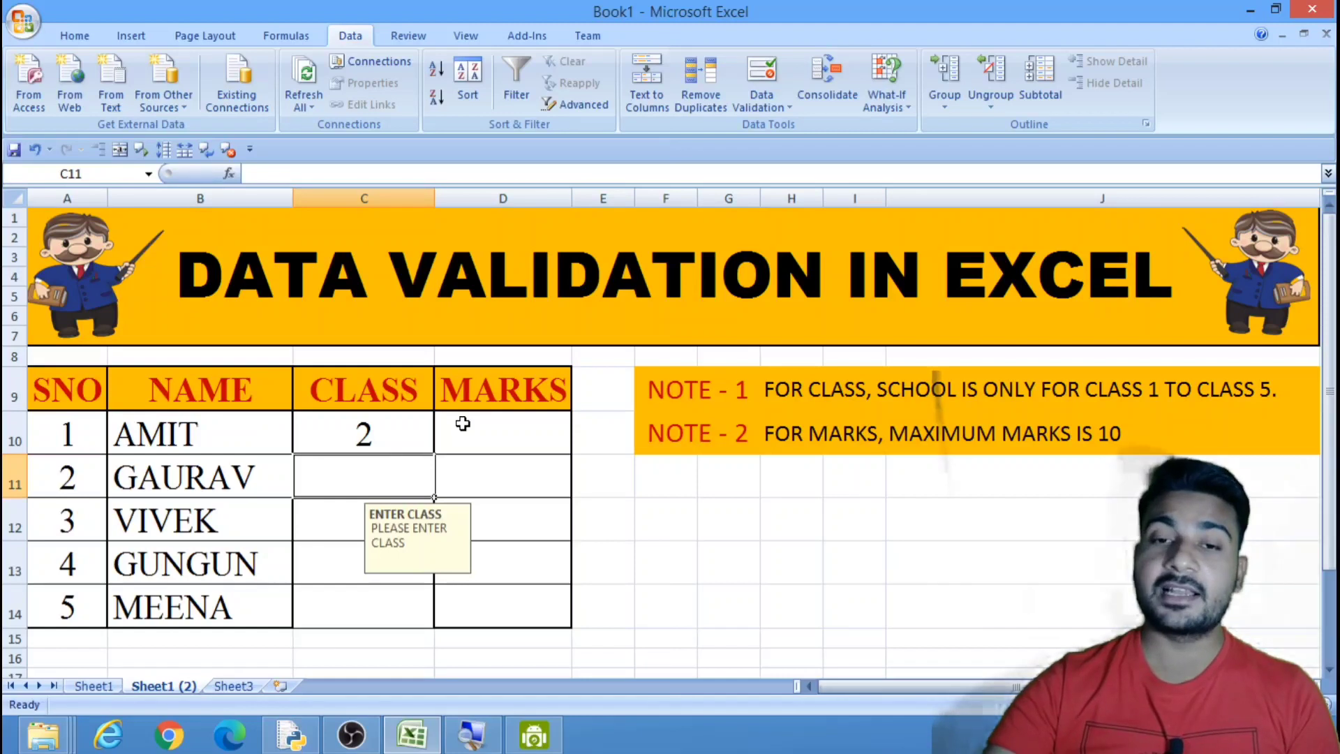
text(4)
key(Return)
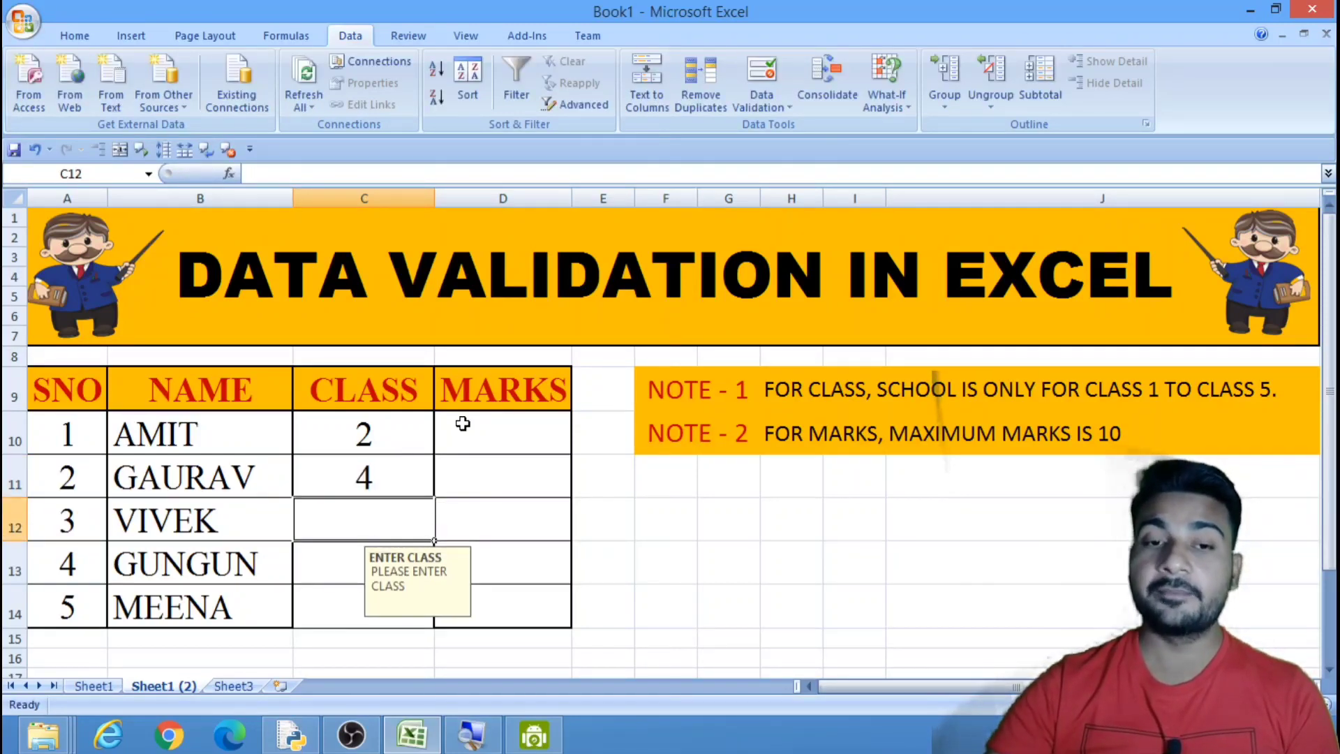
text(5)
key(Return)
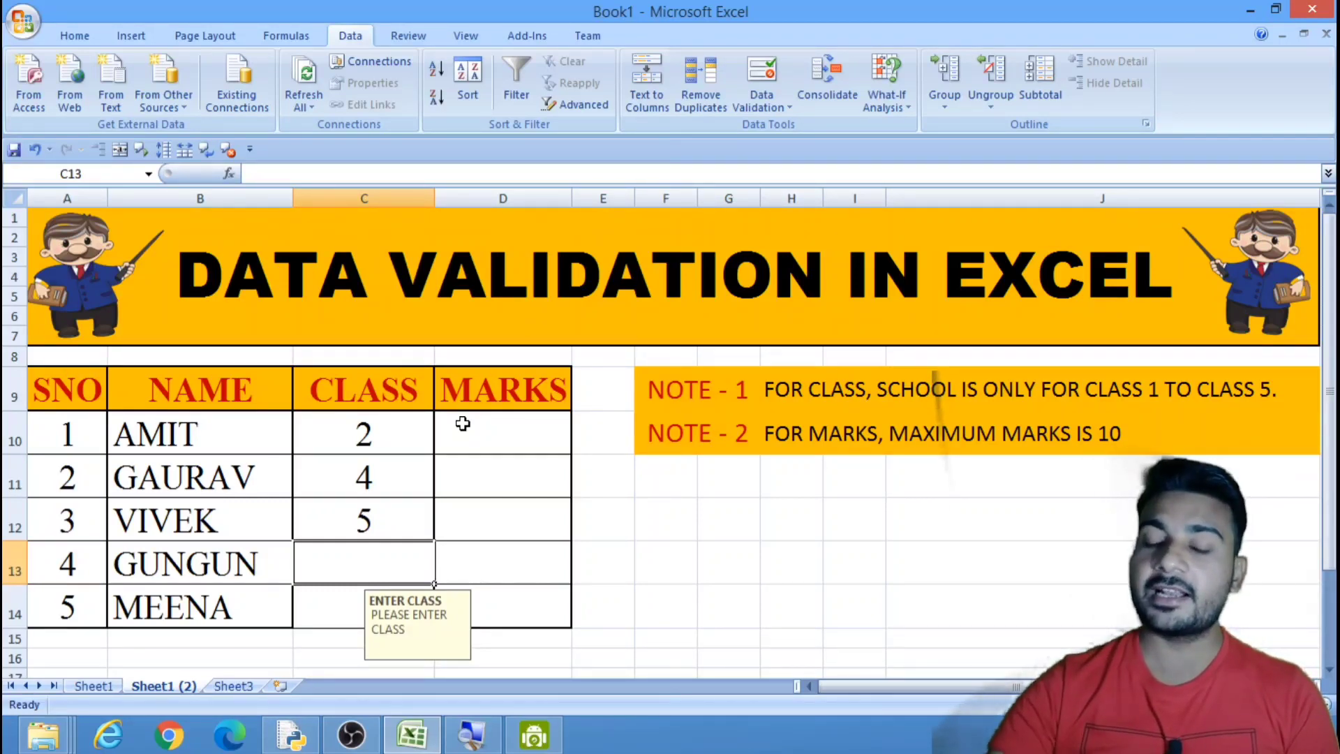
- Test the class validation by entering 10 in cell C13, and cancel the entry
text(10)
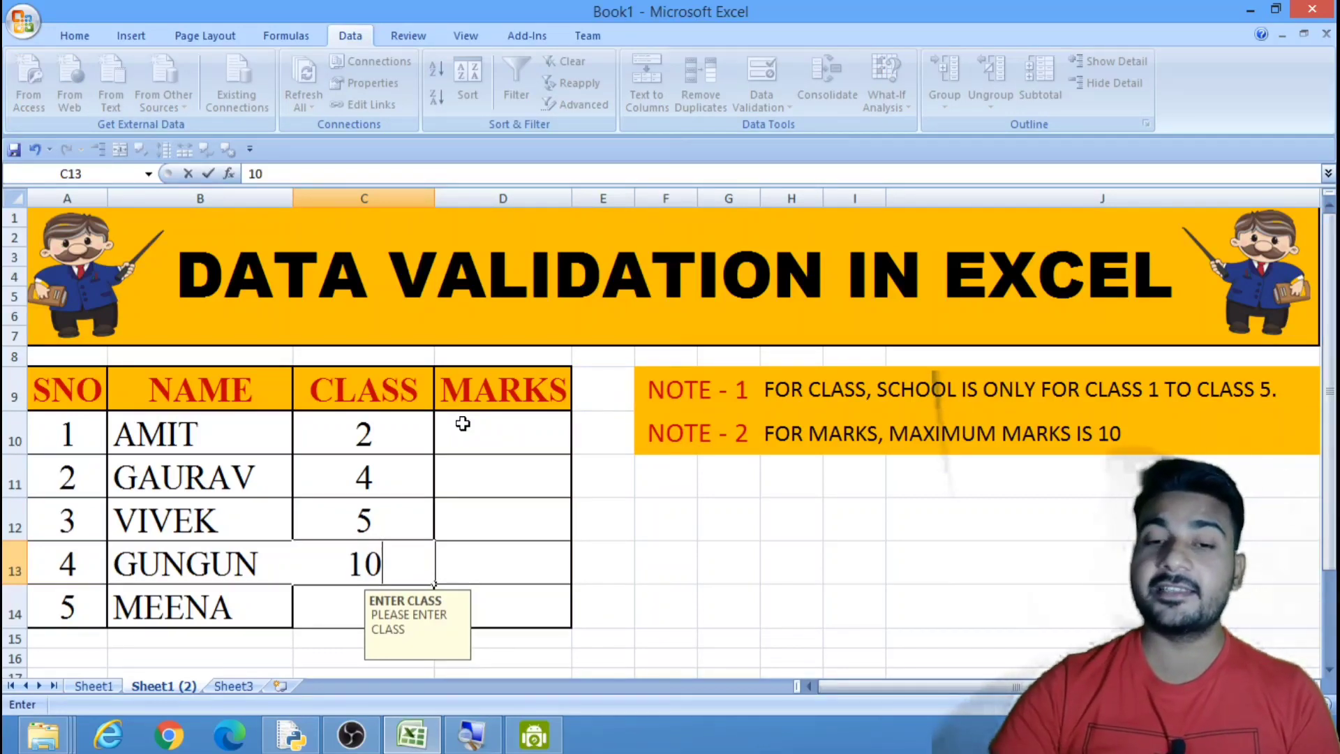
key(Return)
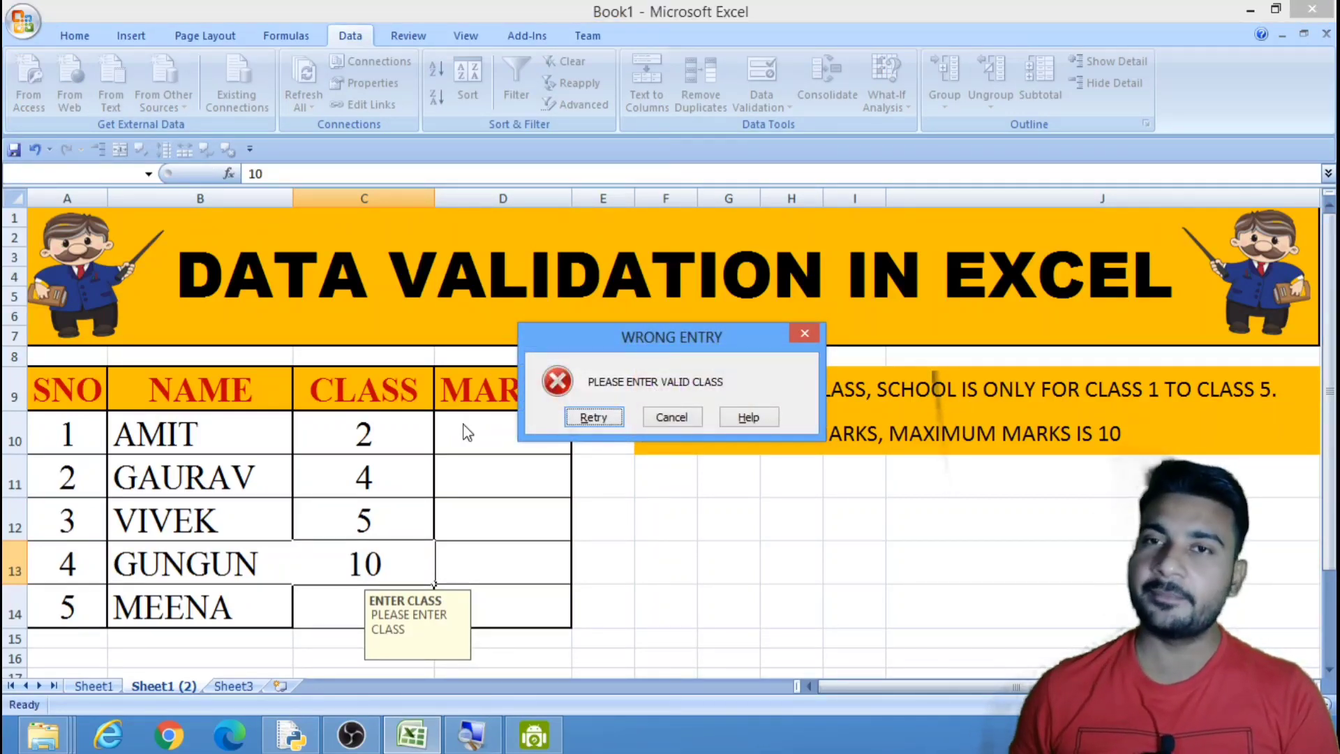
click(663, 419)
- Enter class 4 in cell C13 and class 1 in cell C14
text(4)
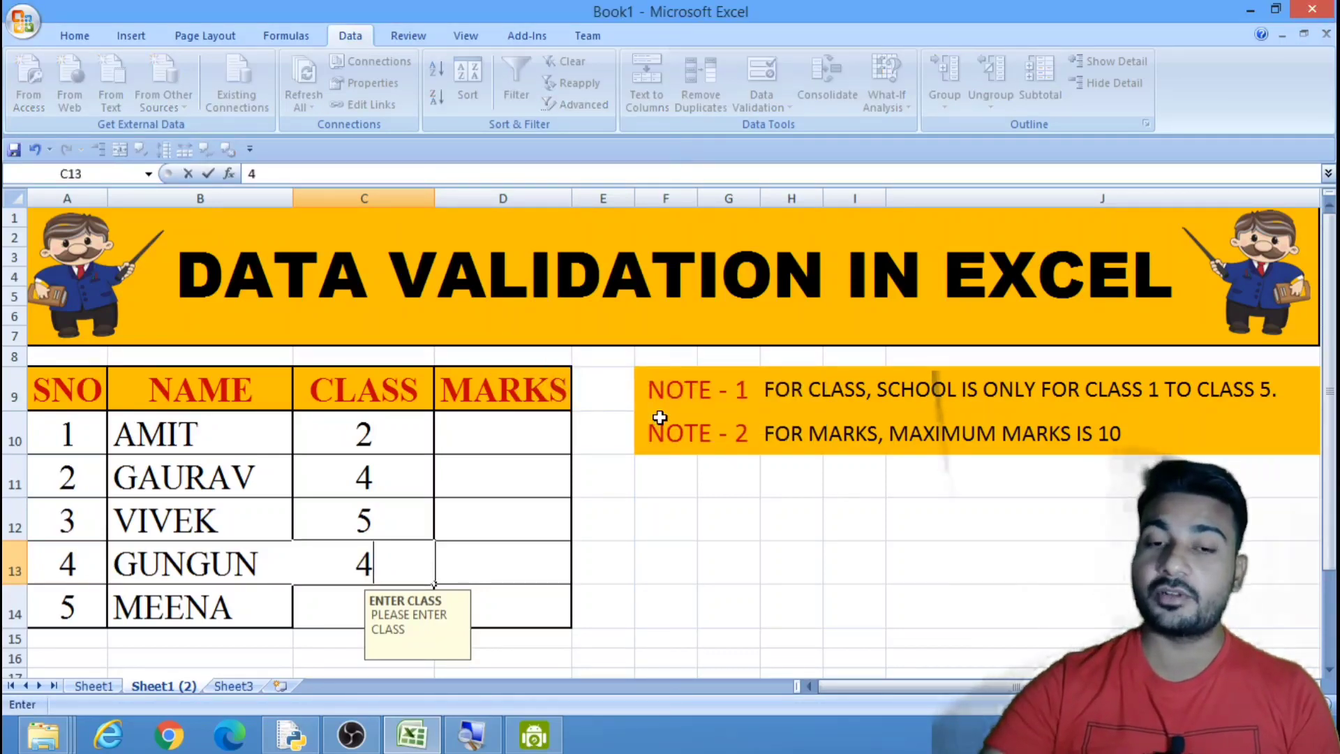
key(Return)
text(1)
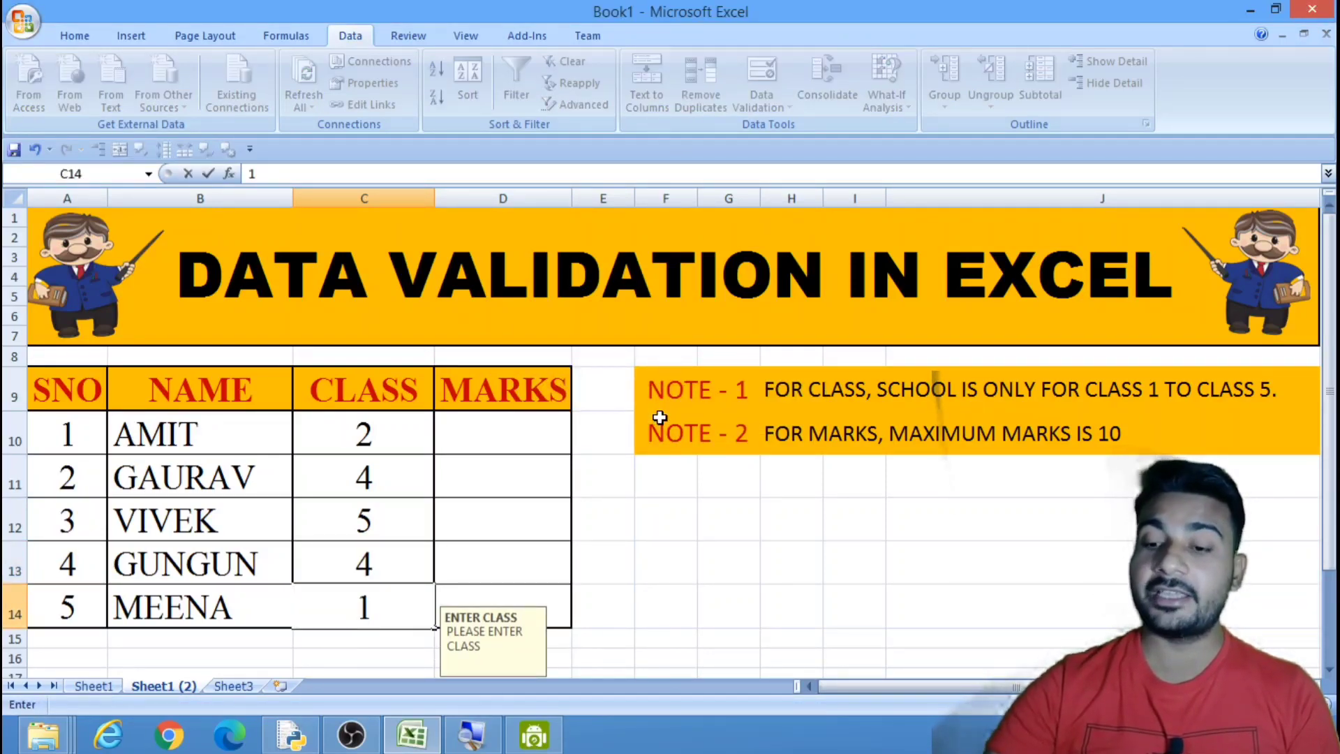
key(Tab)
- Start a data validation rule for the first marks cell, D10, and allow decimal values
key(Up)
key(Up)
key(Up)
key(Up)
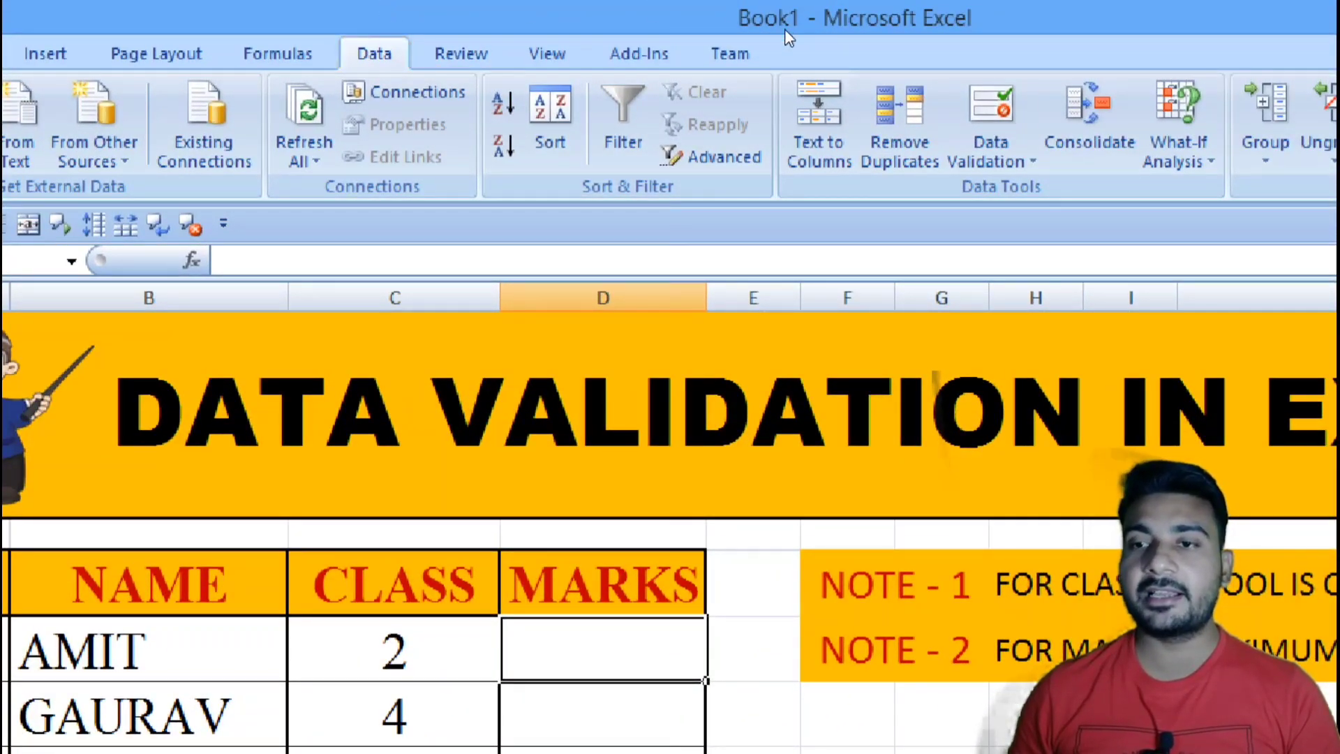
click(991, 150)
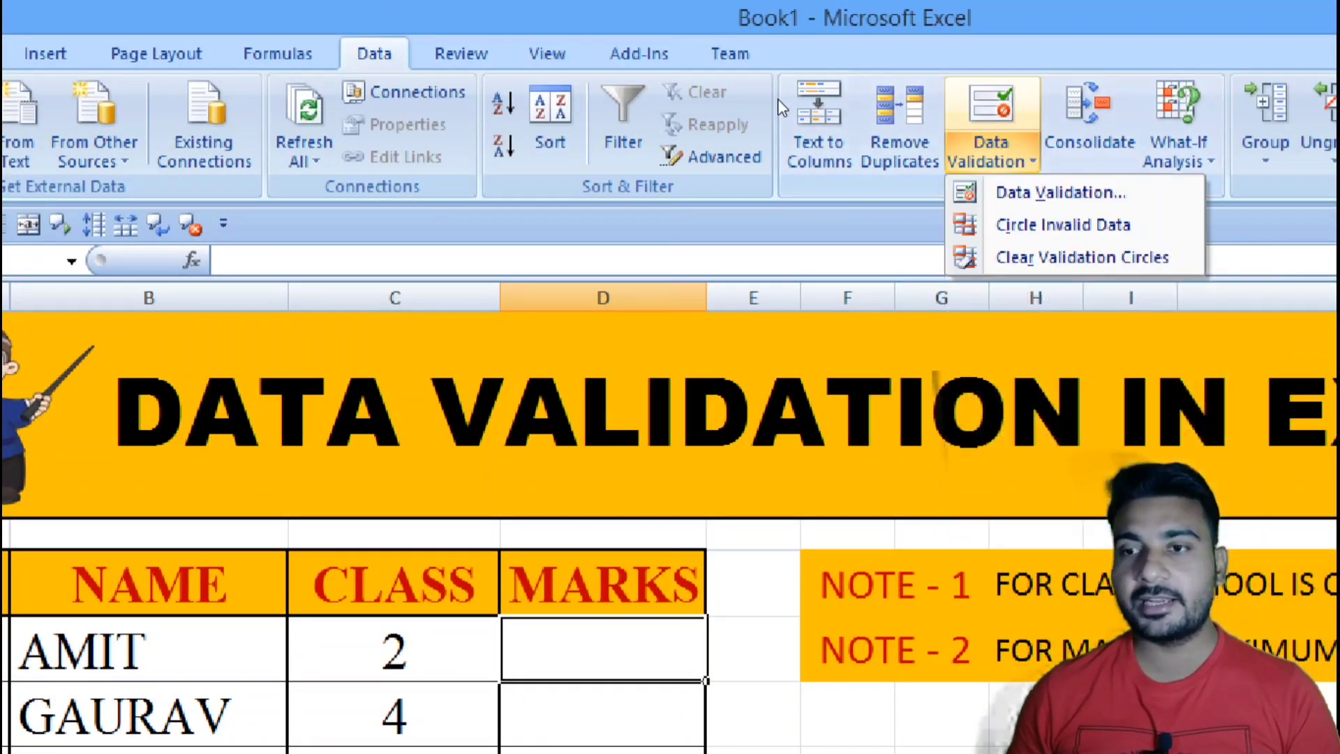
key(Down)
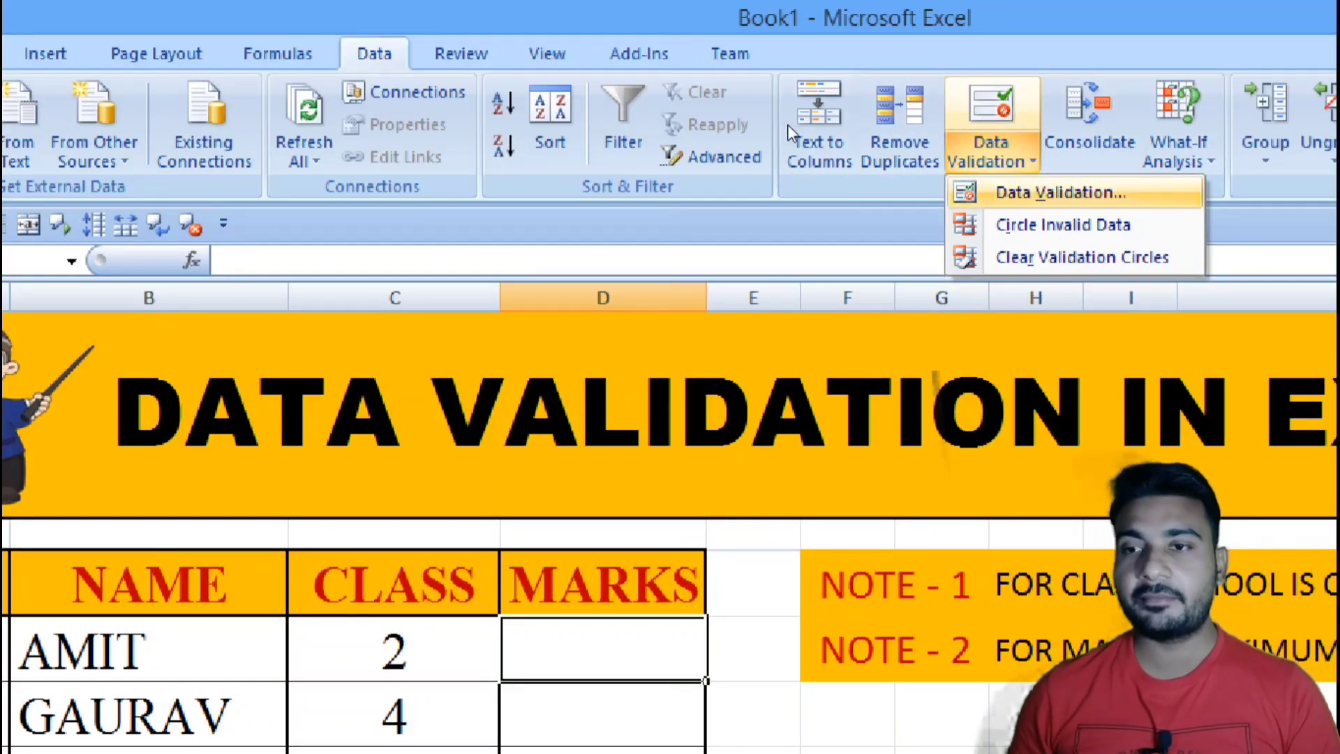
key(Return)
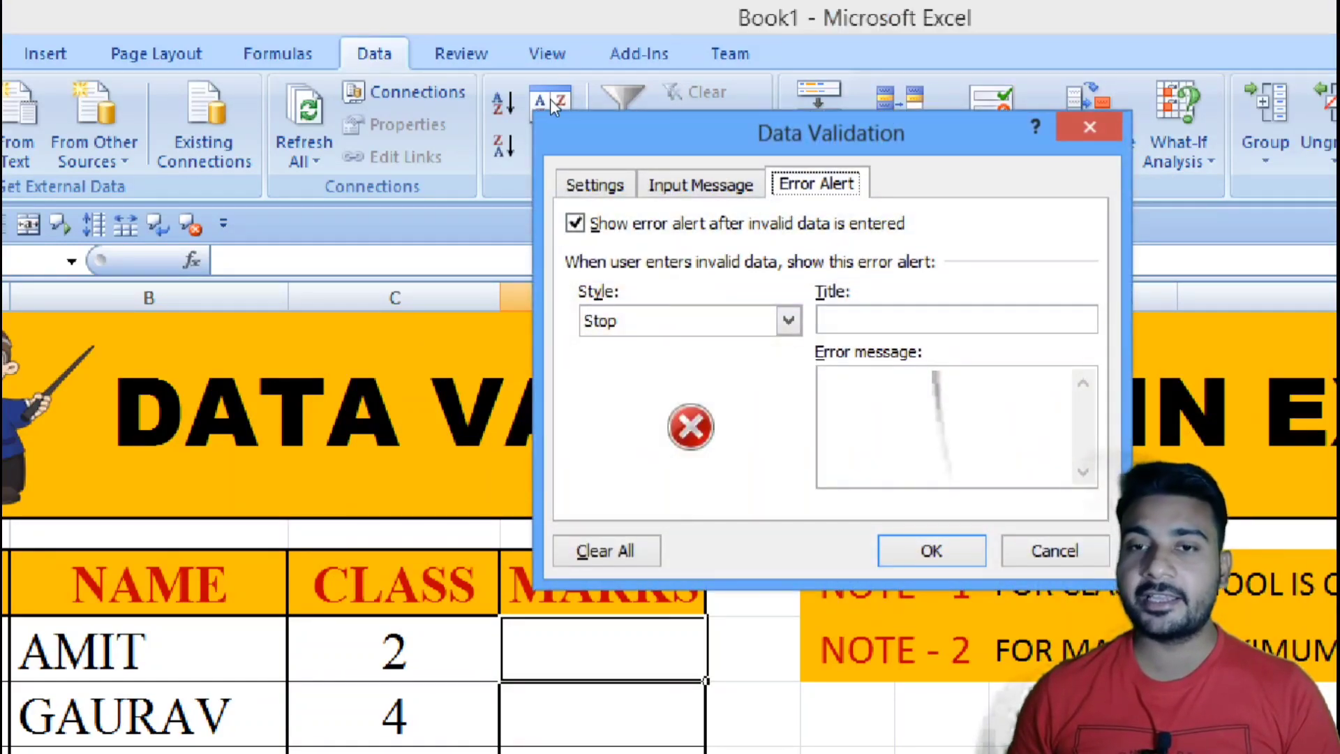
key(ctrl+Tab)
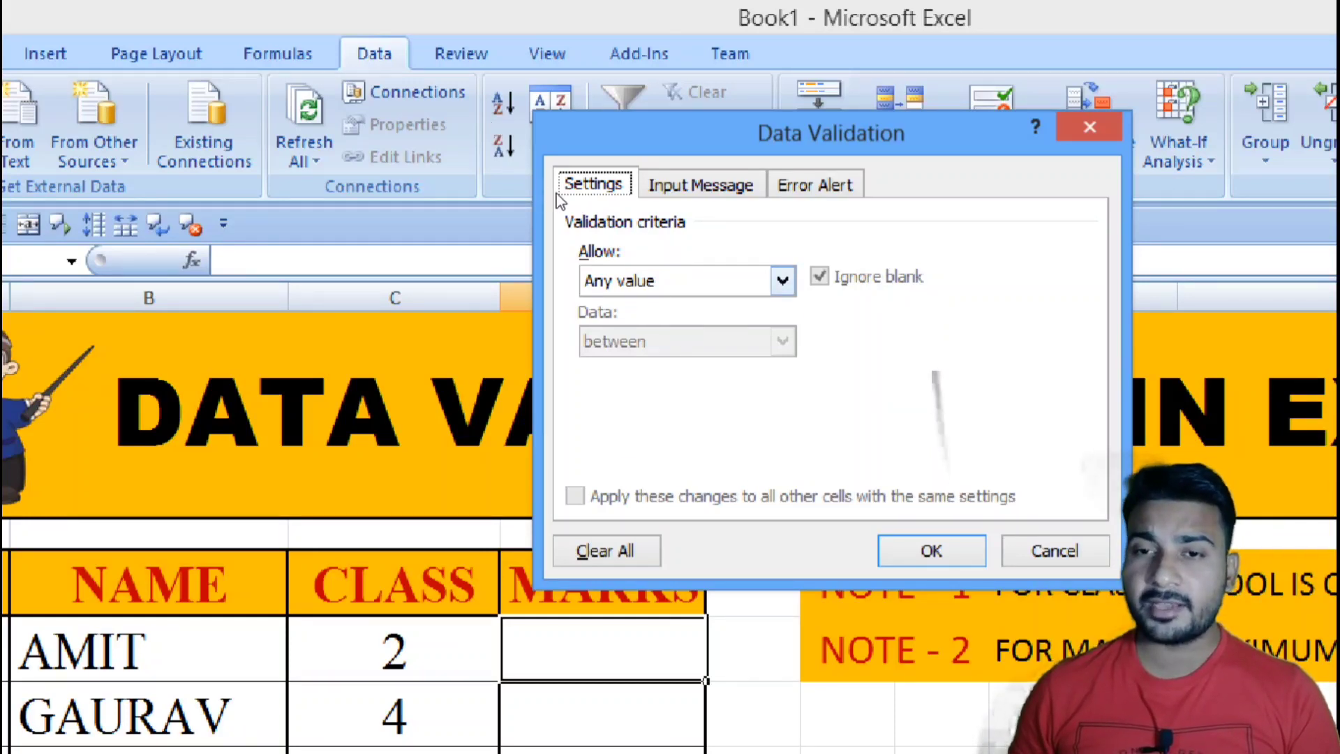
key(Tab)
key(alt+Down)
key(Down)
key(Down)
key(Return)
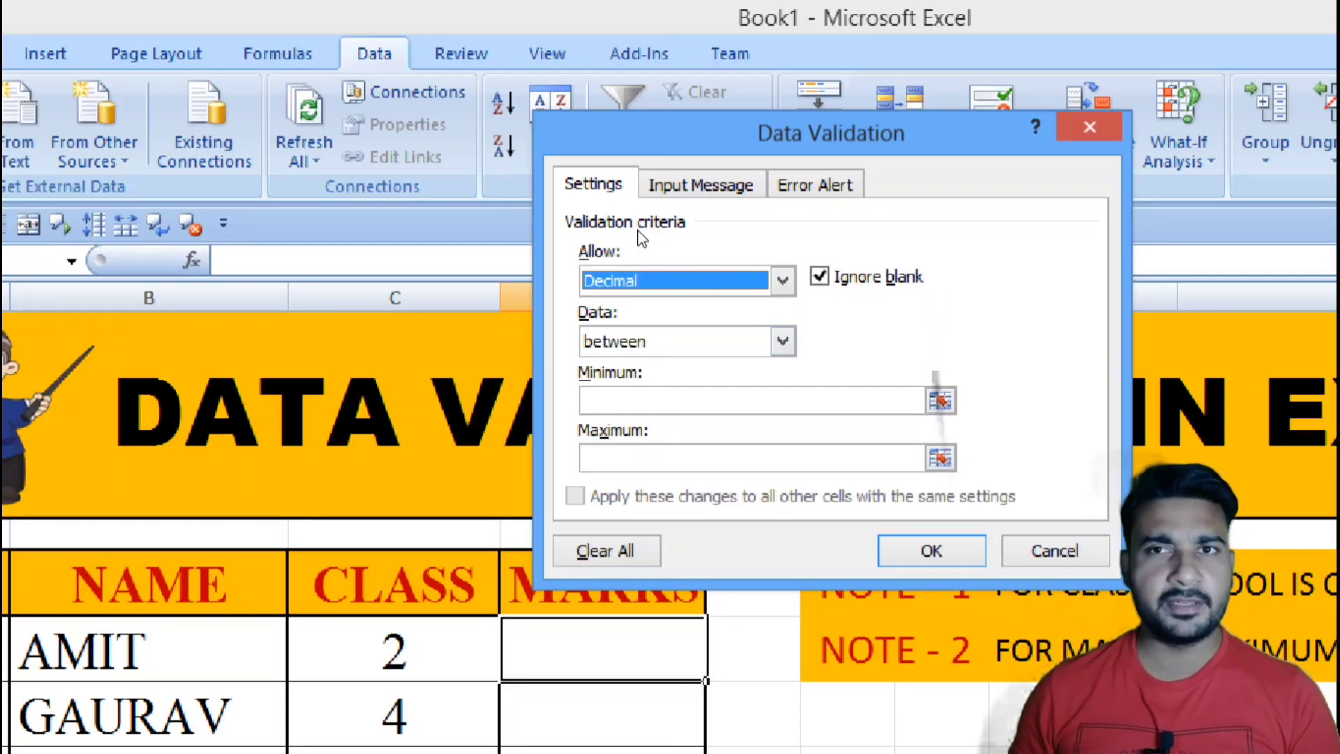
- Limit the marks to between a minimum of 0 and a maximum of 10
key(Tab)
key(Tab)
key(Tab)
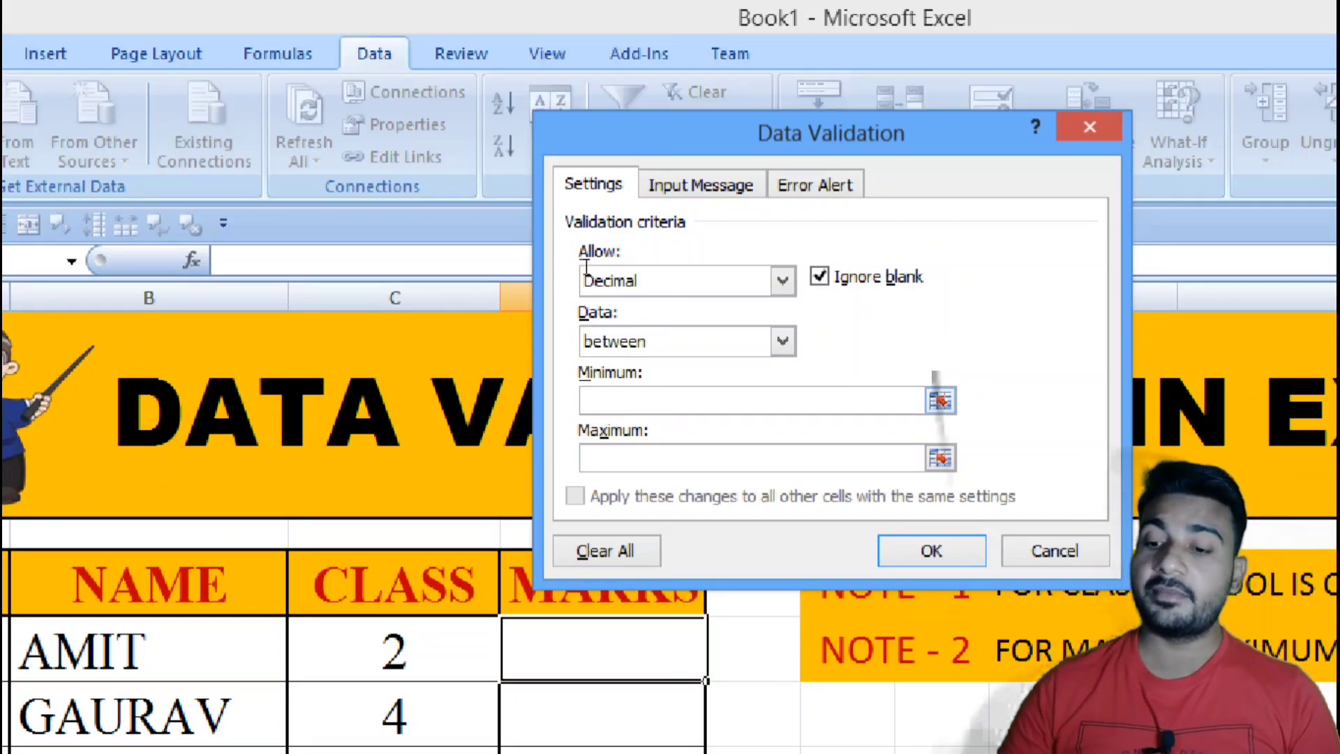
text(0)
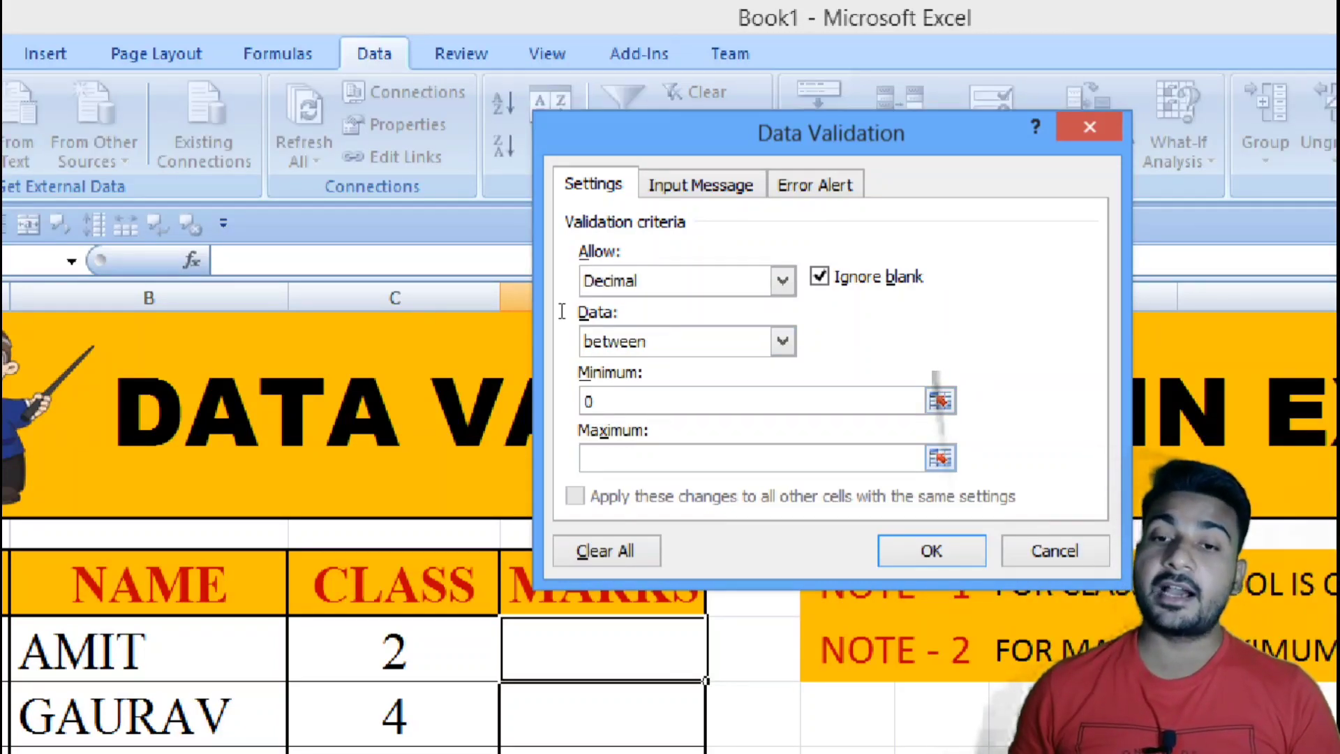
key(Tab)
text(10)
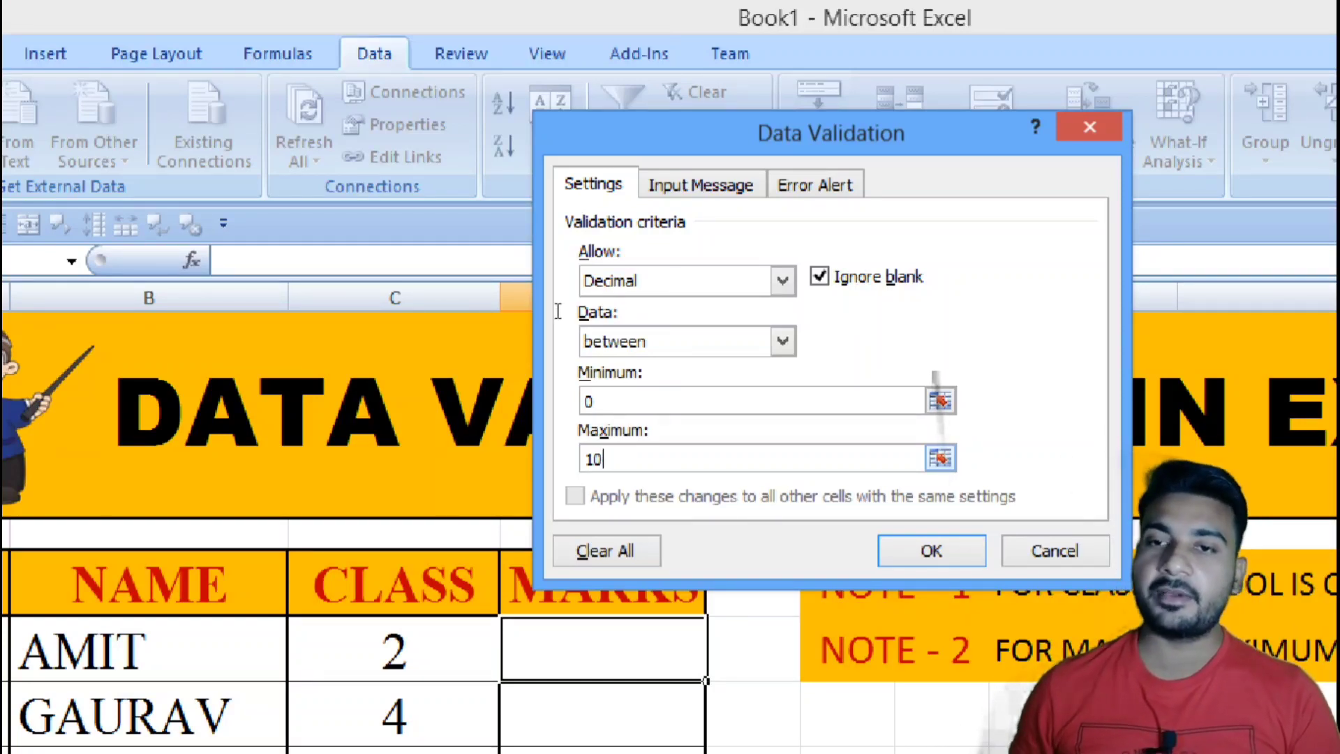
- Give the marks rule an input message titled "ENTER MARKS" with the text "PLEASE ENTER MASK"
key(ctrl+Tab)
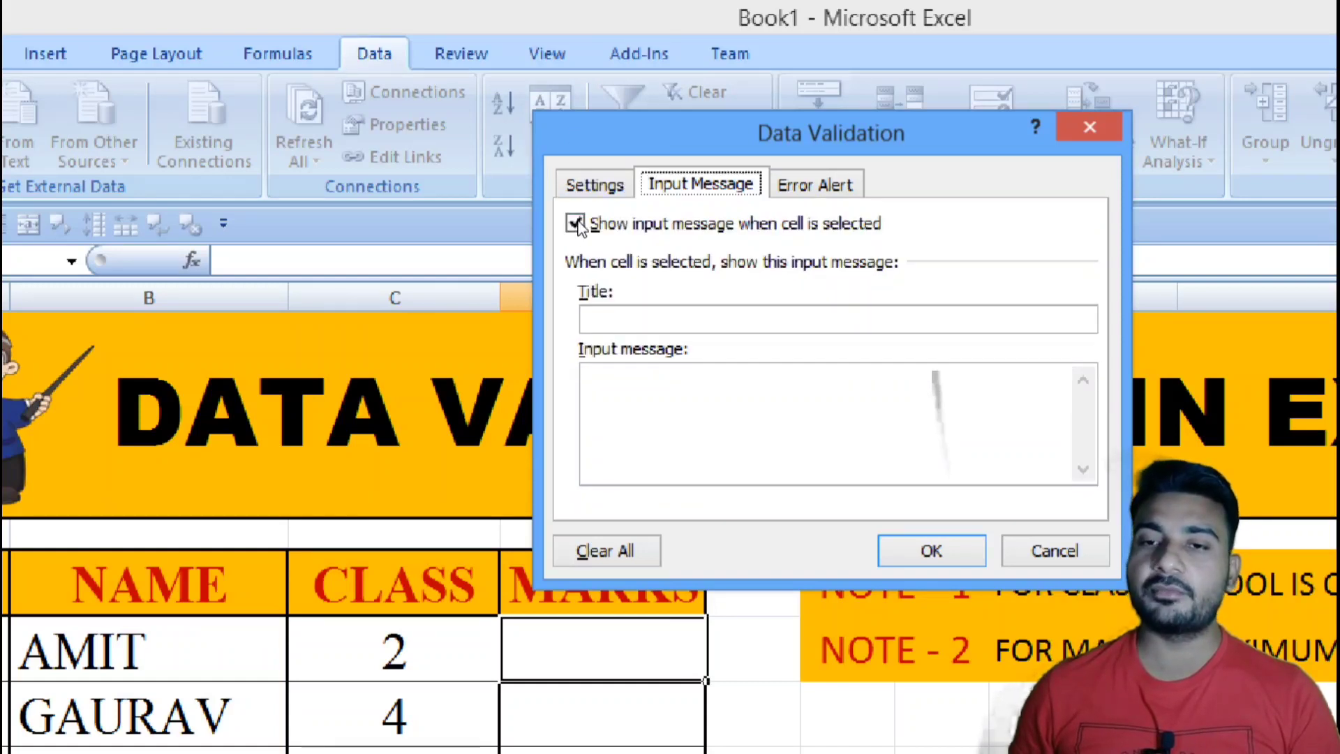
key(Tab)
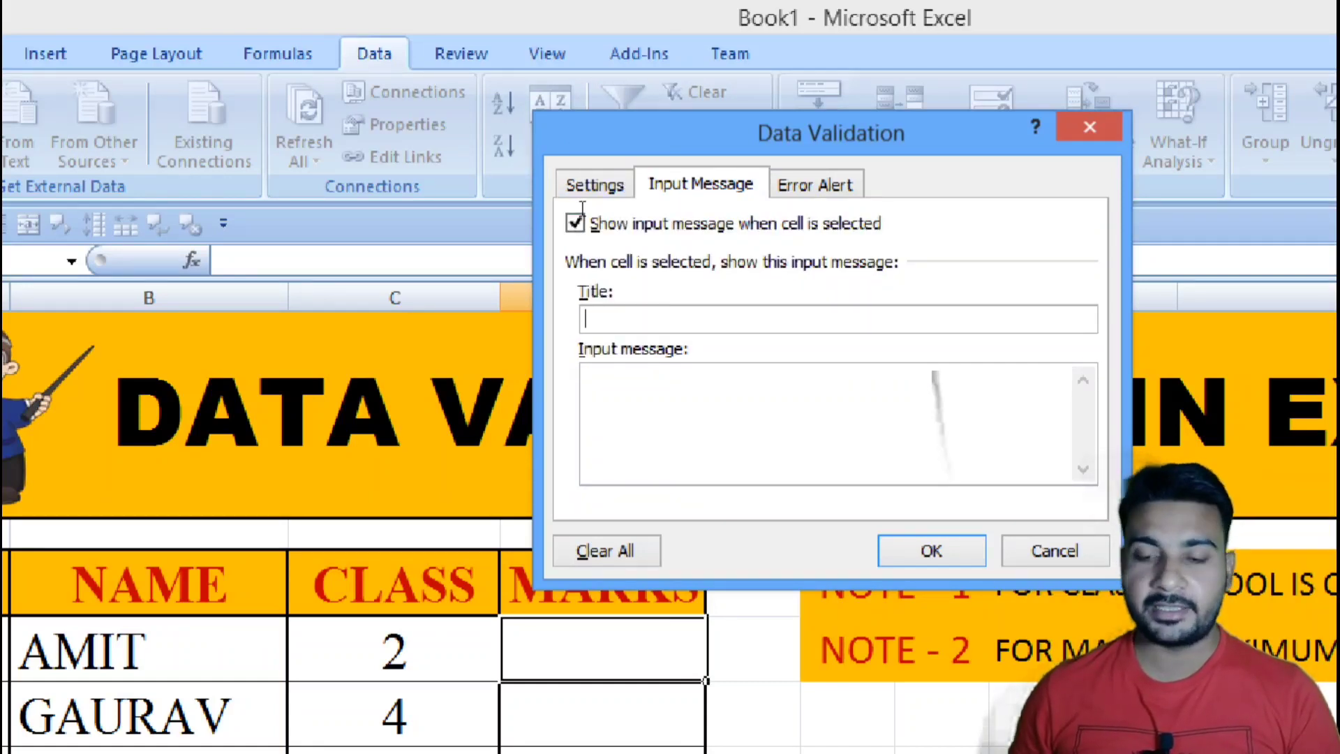
text(ENTER )
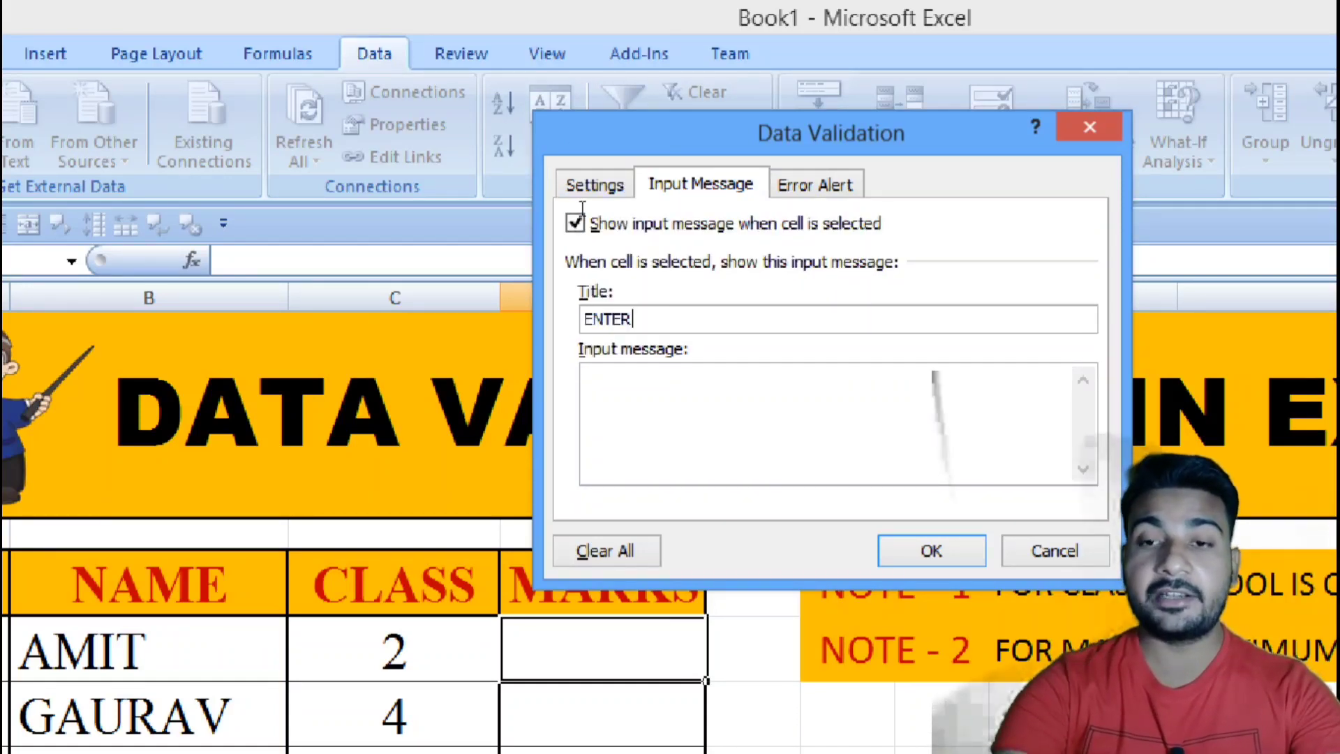
text(MARKS)
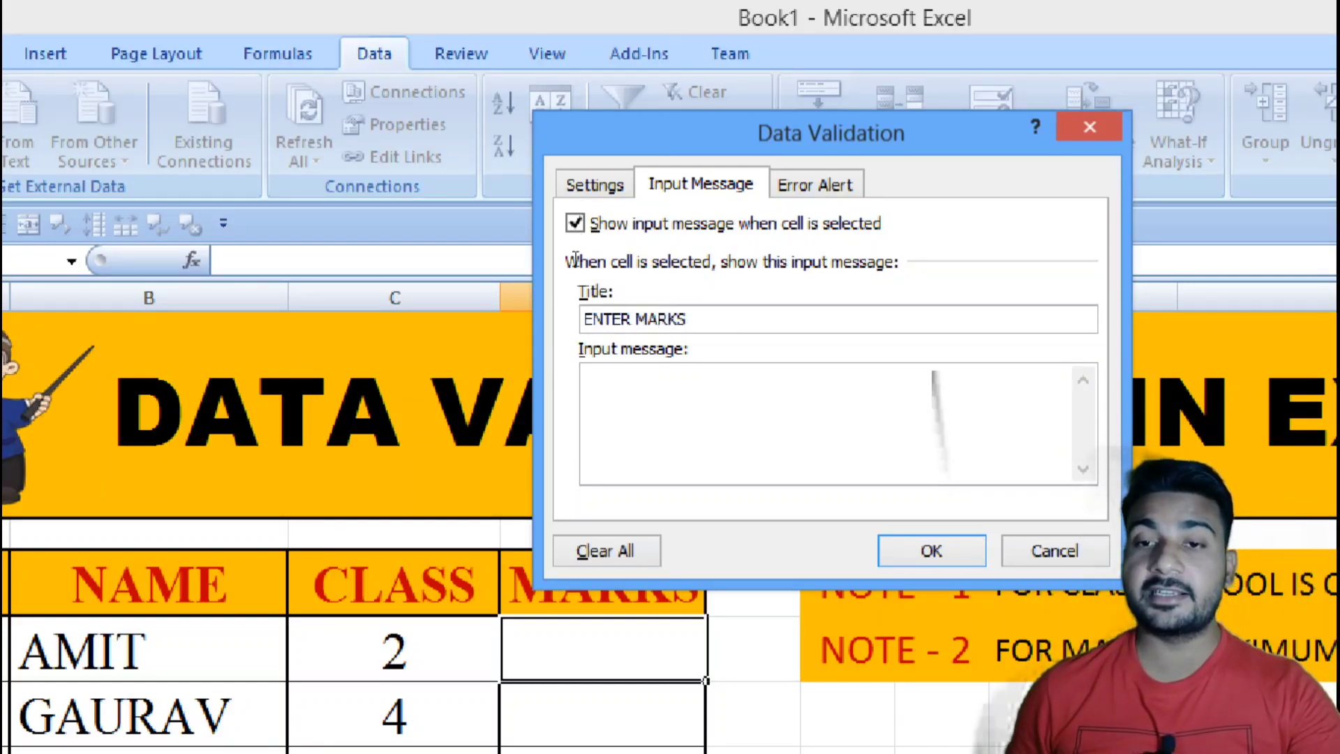
key(Tab)
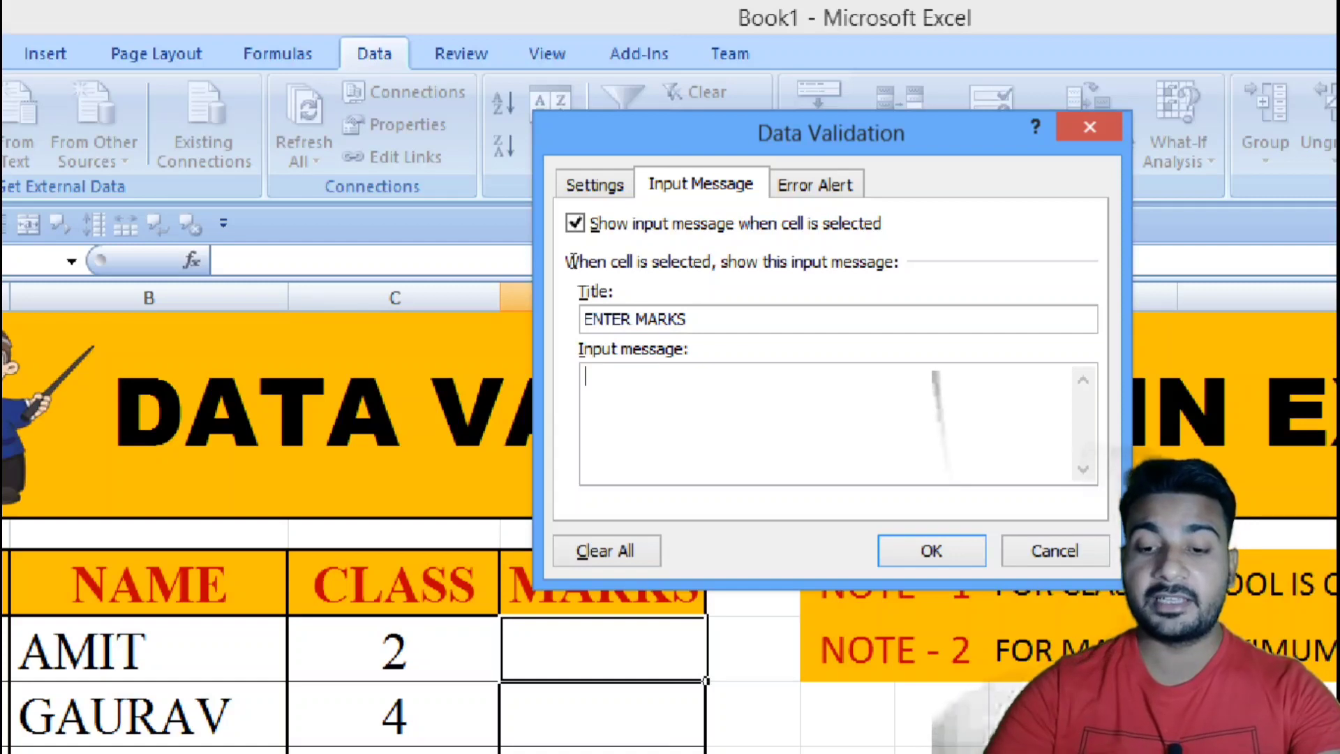
text(PLE)
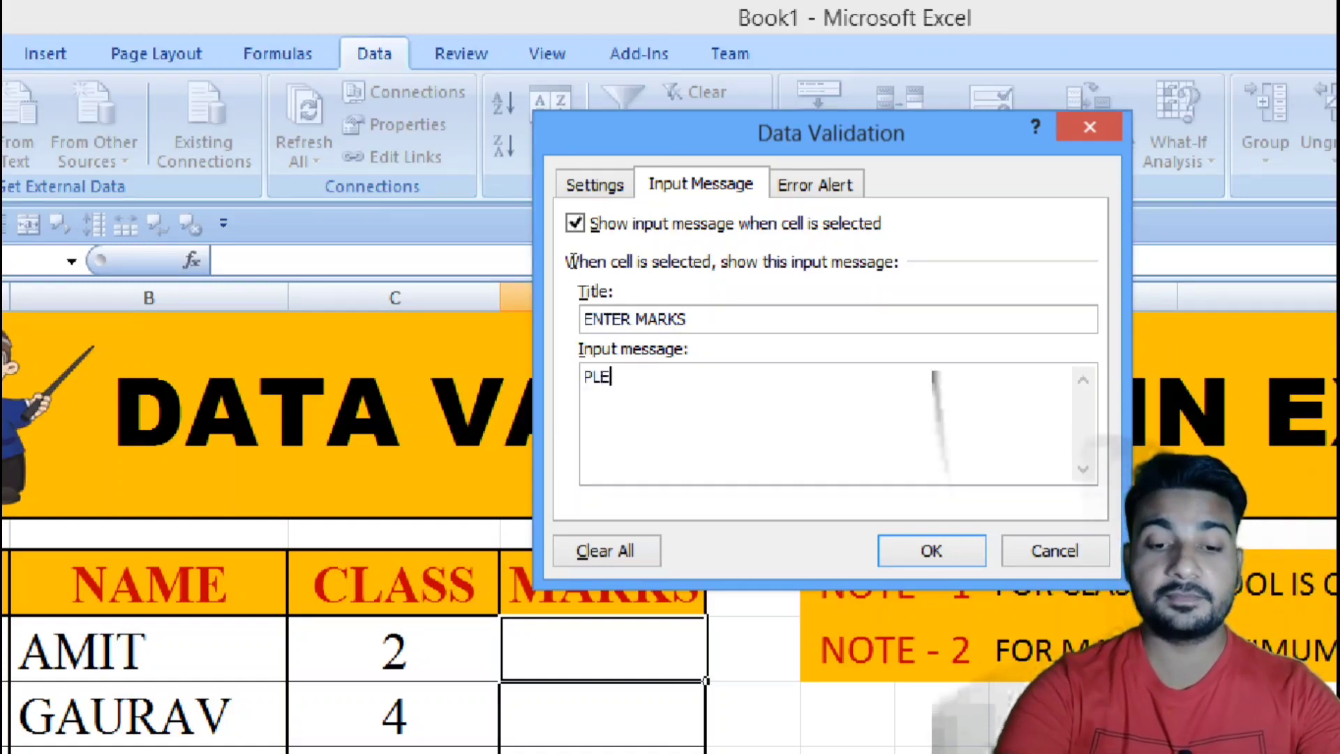
text(ASE ENTER)
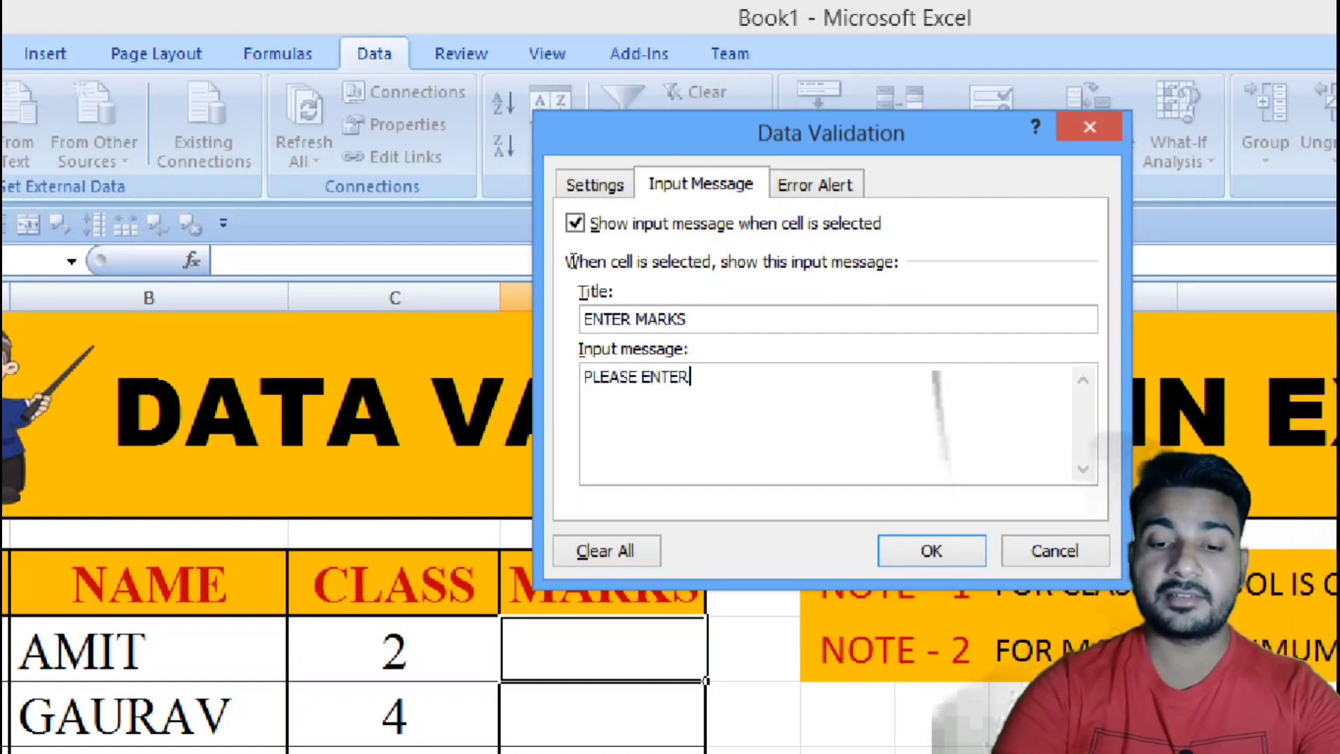
text( MASK)
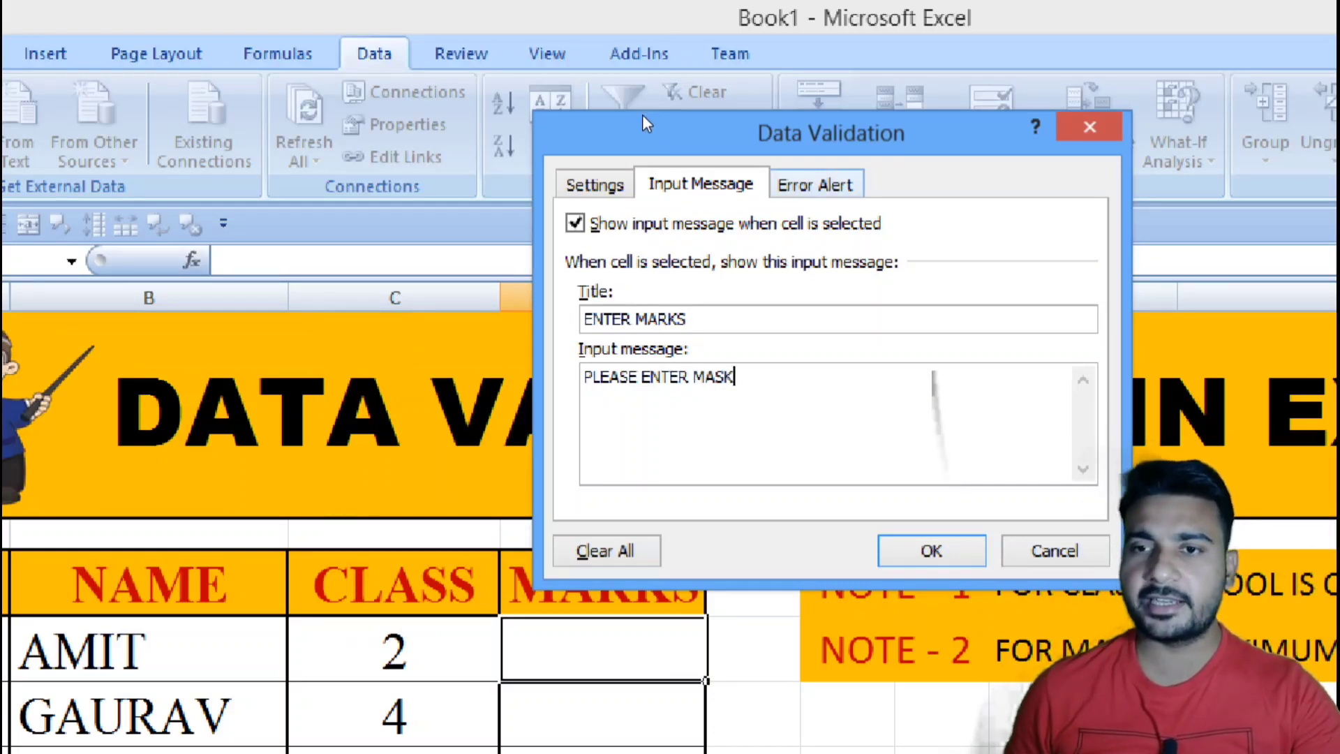
- Add an error alert titled "WRONG ENTRY" with the message "ENTER VALID MARKS", and apply the marks rule
key(ctrl+Tab)
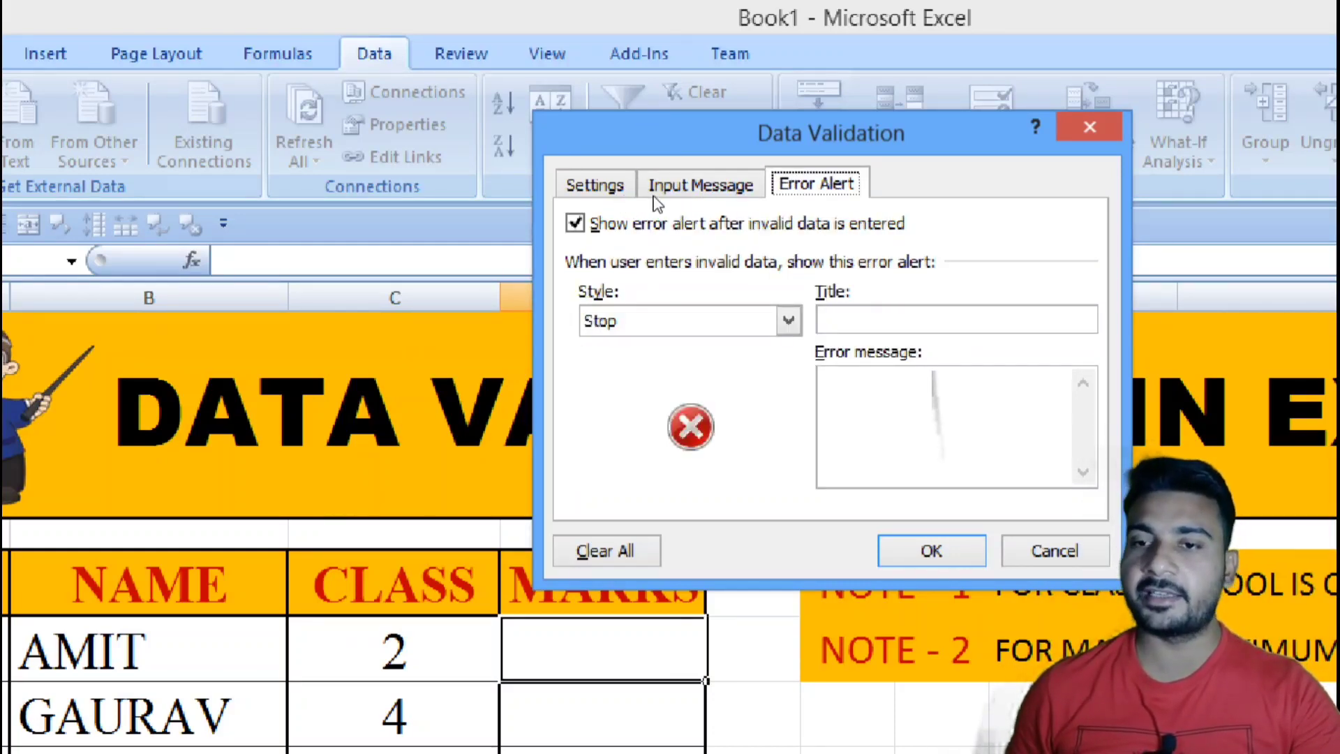
key(alt+t)
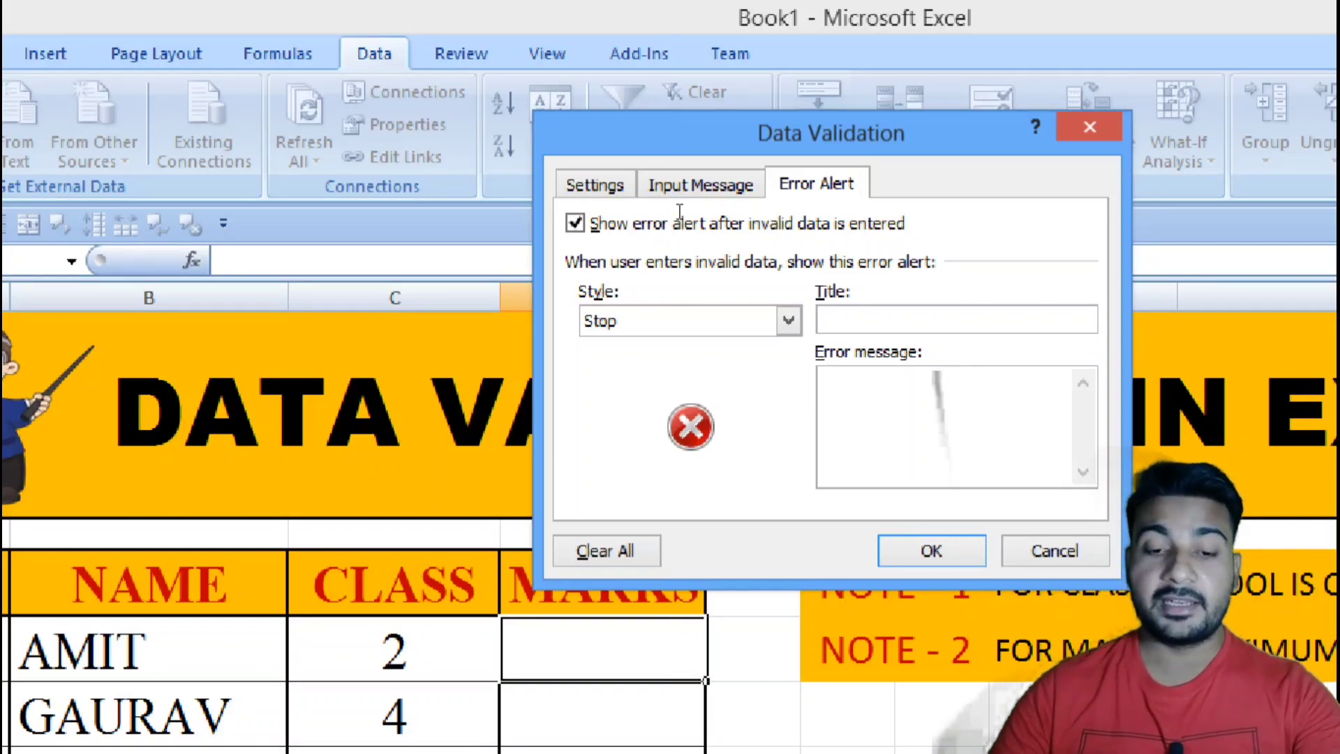
text(WRONG)
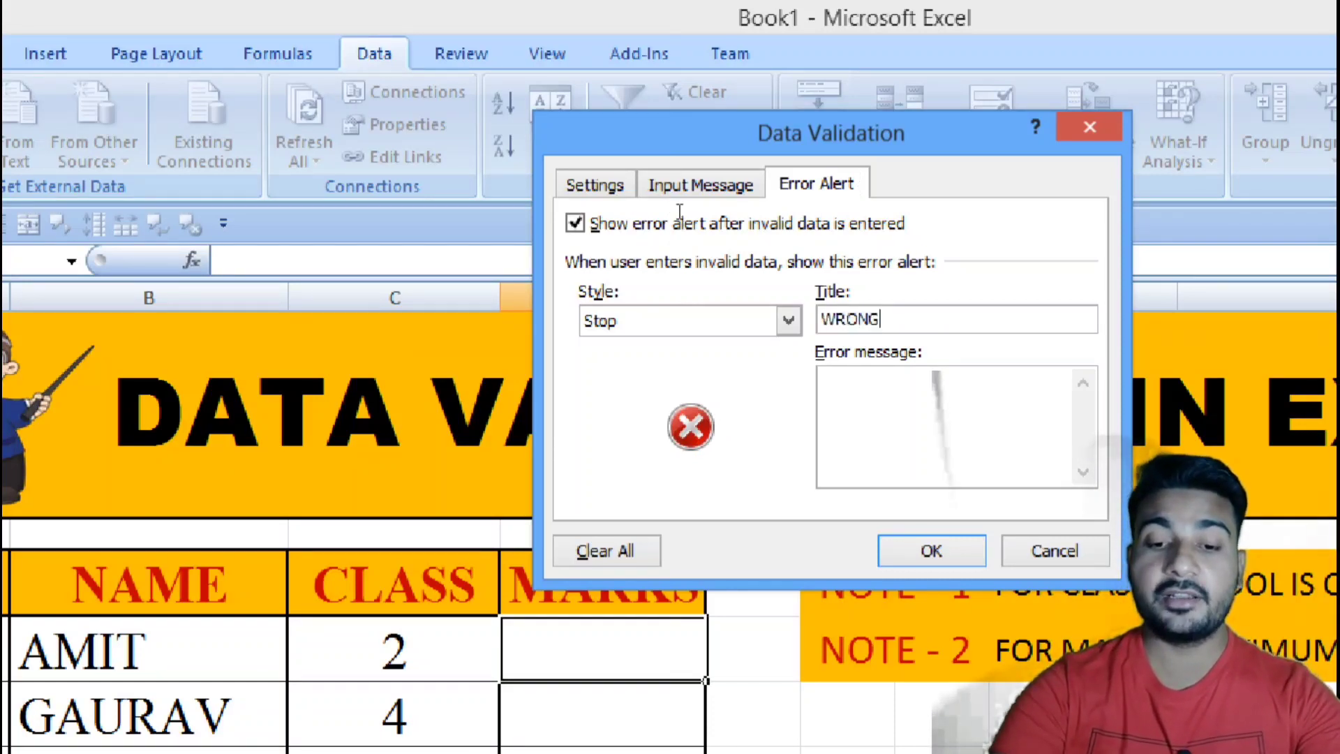
text( ENTRY)
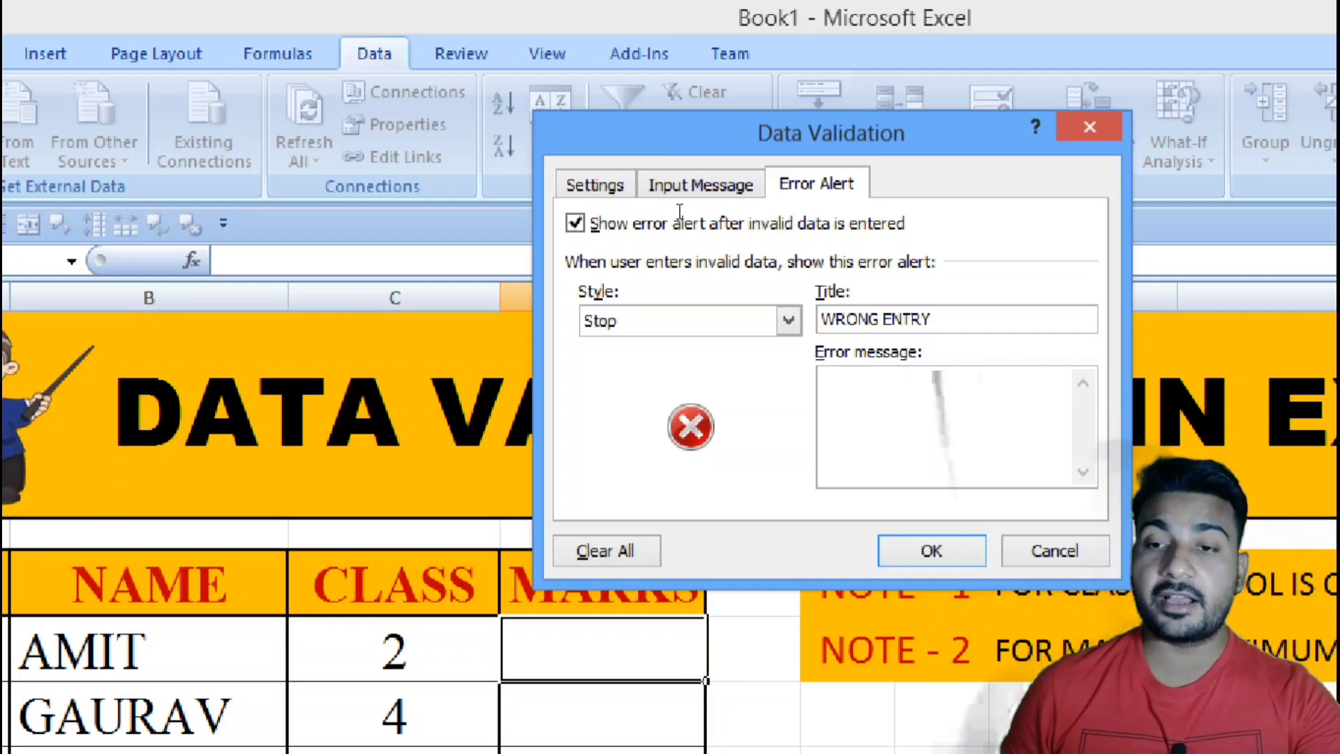
key(Tab)
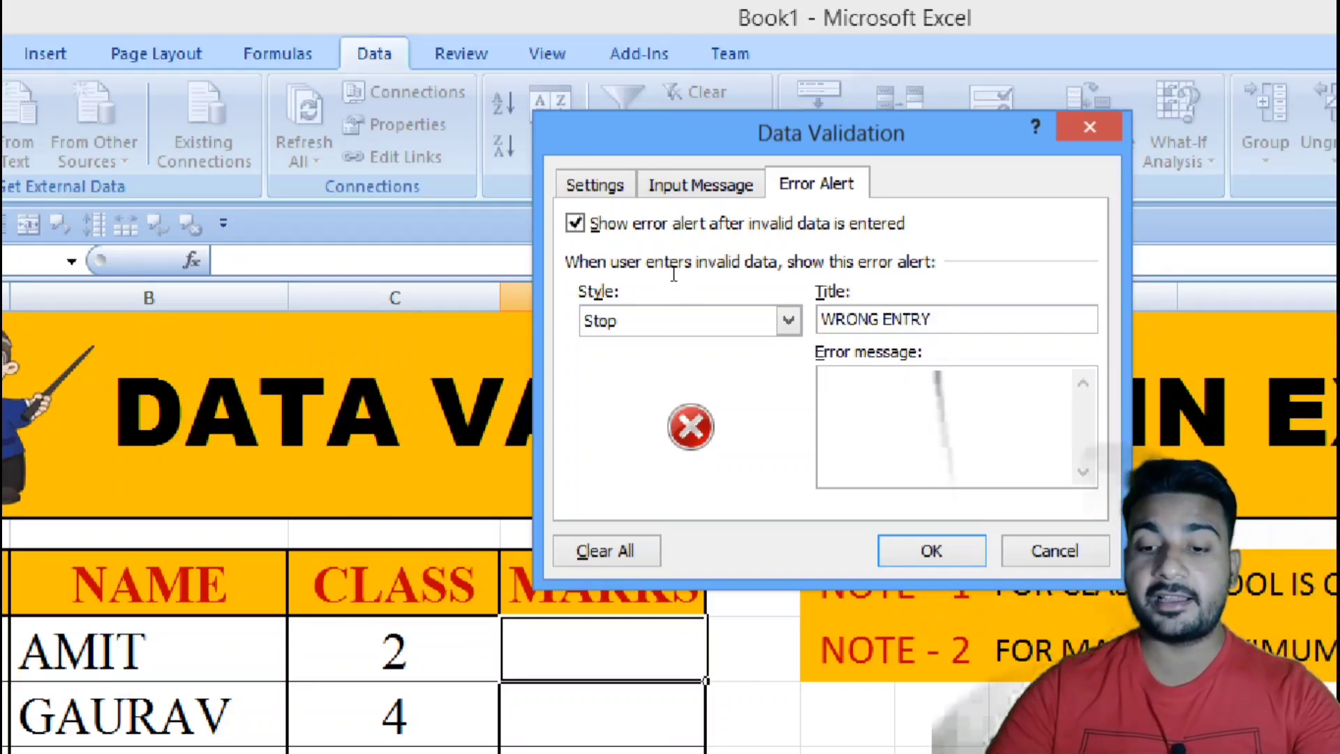
text(ENTER VA)
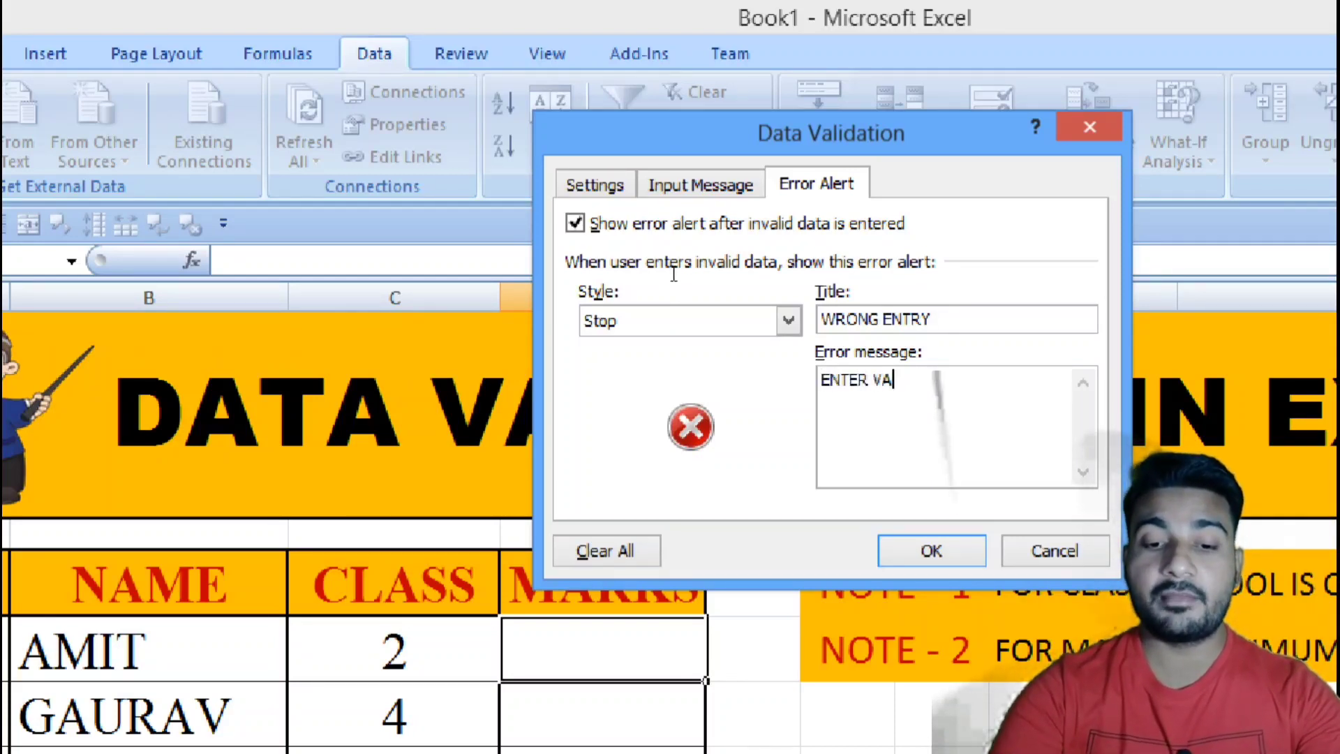
text(LID MA)
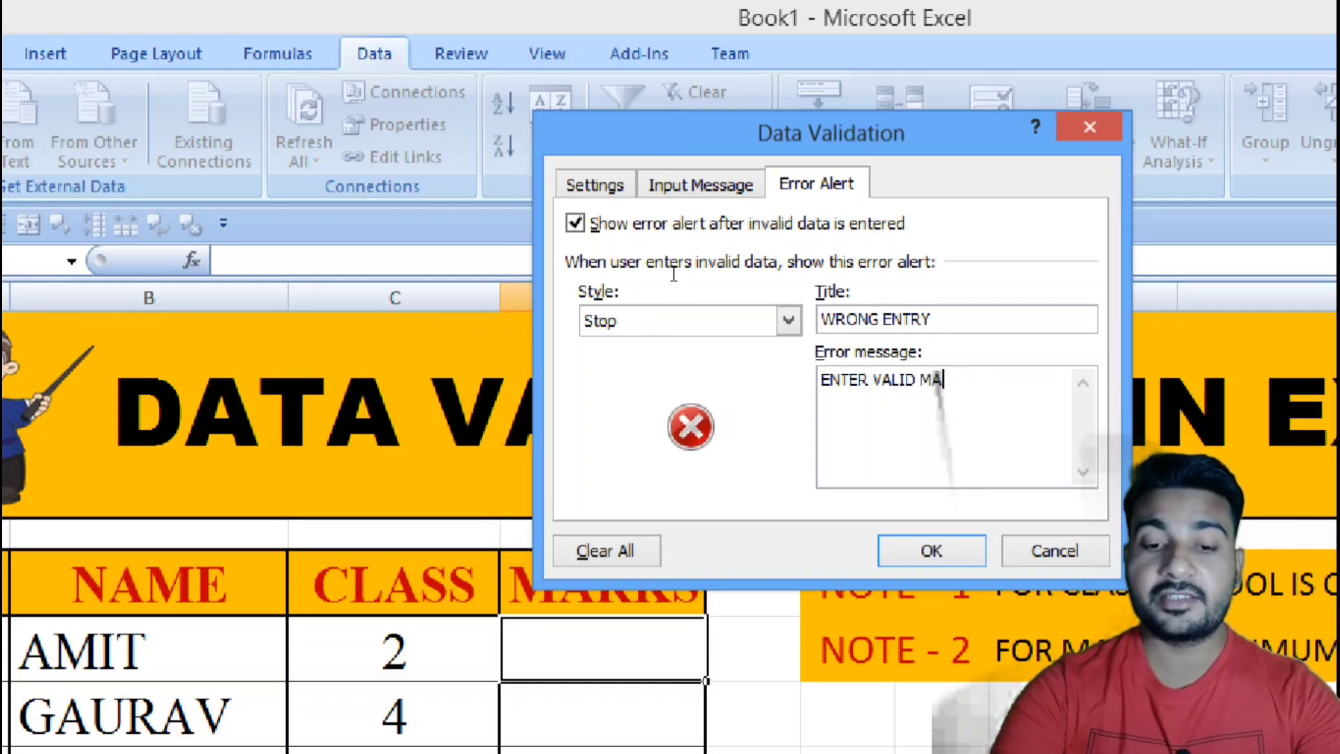
text(RKS)
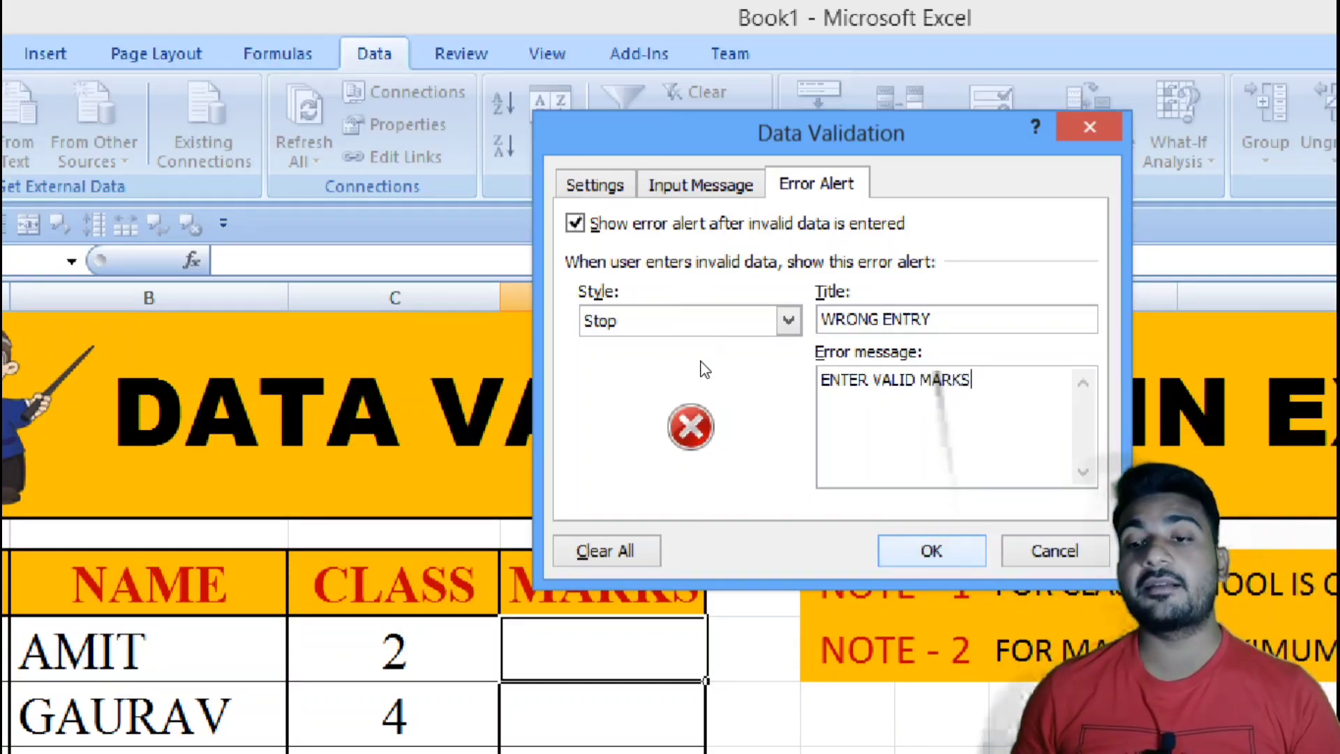
key(Return)
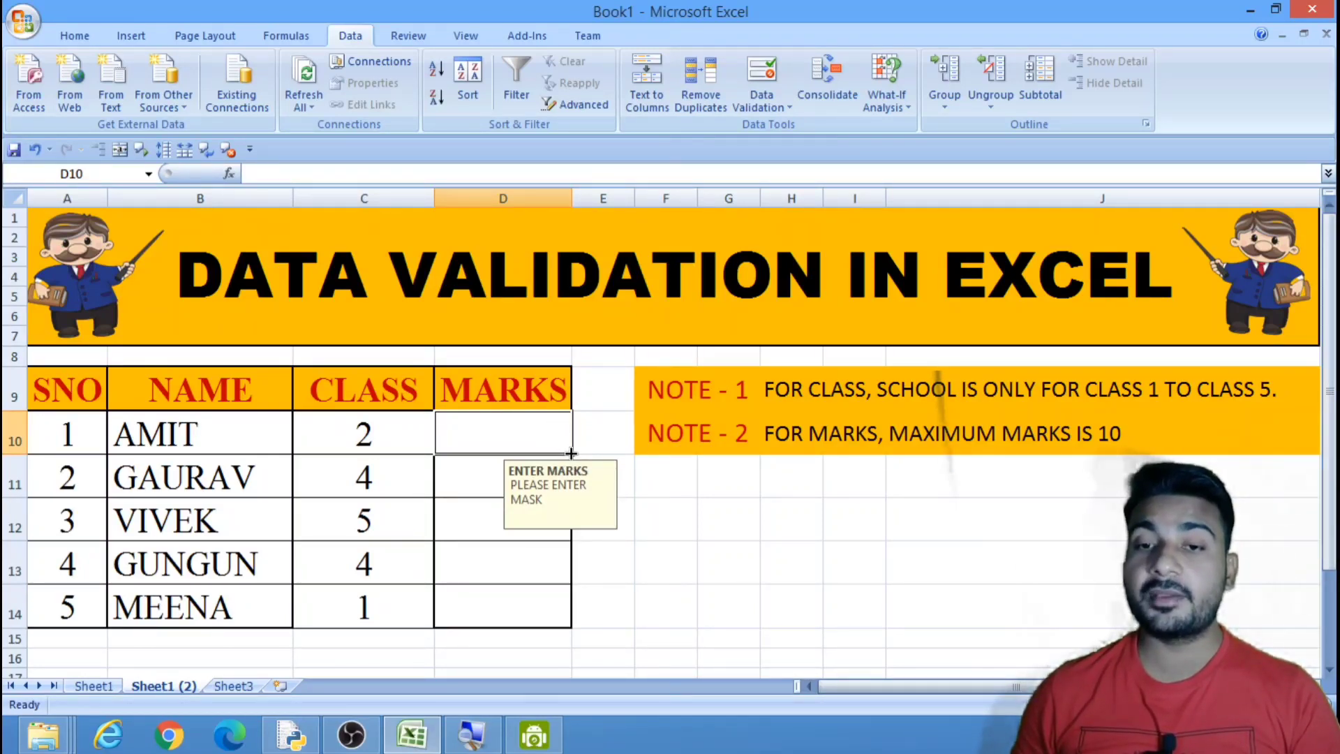
- Copy the validation from D10 down through D14, and enter marks of 1 in cell D10
drag(571, 453, 558, 607)
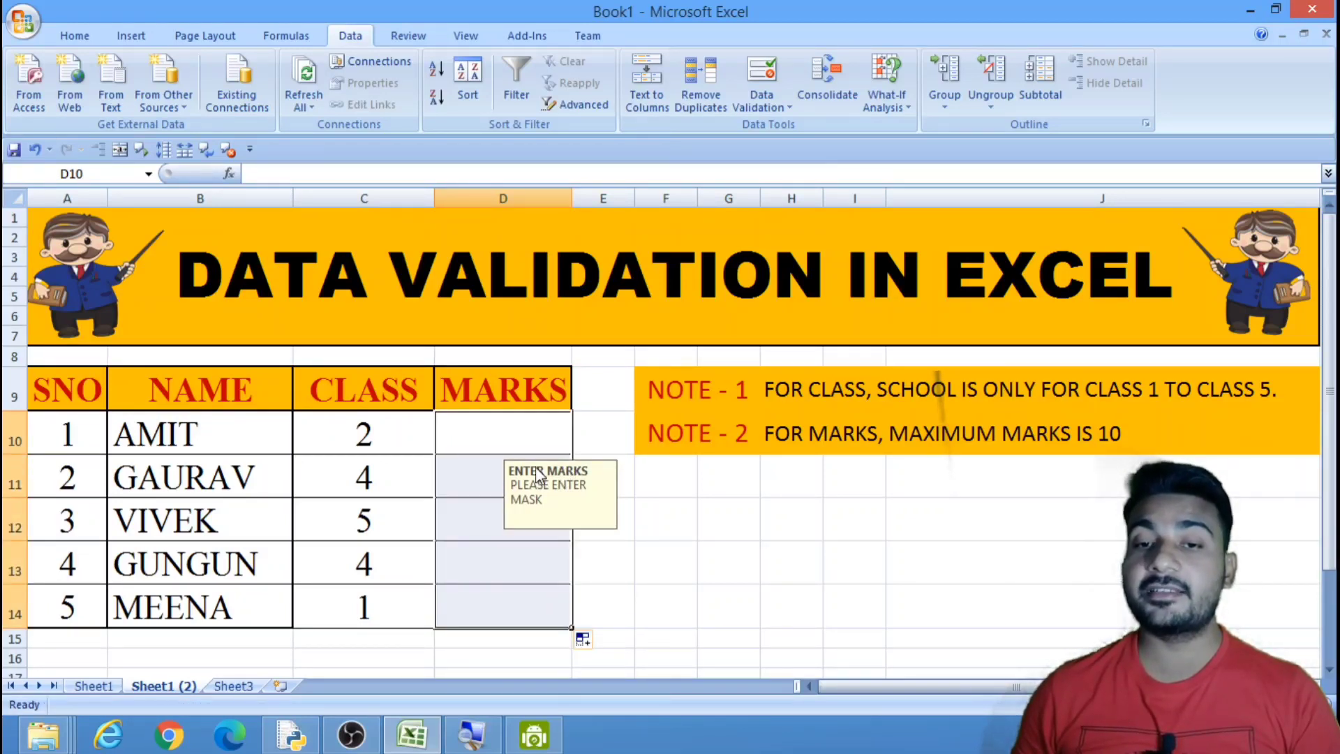
click(528, 444)
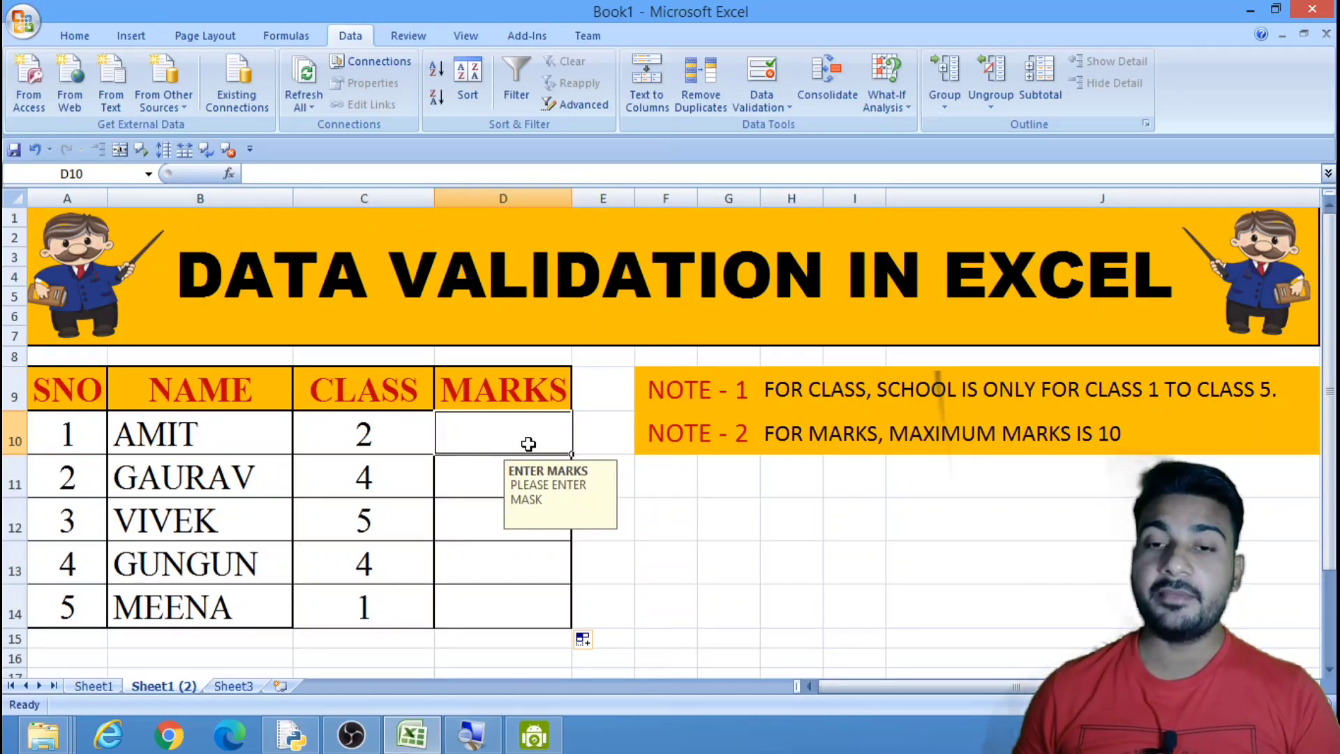
text(1)
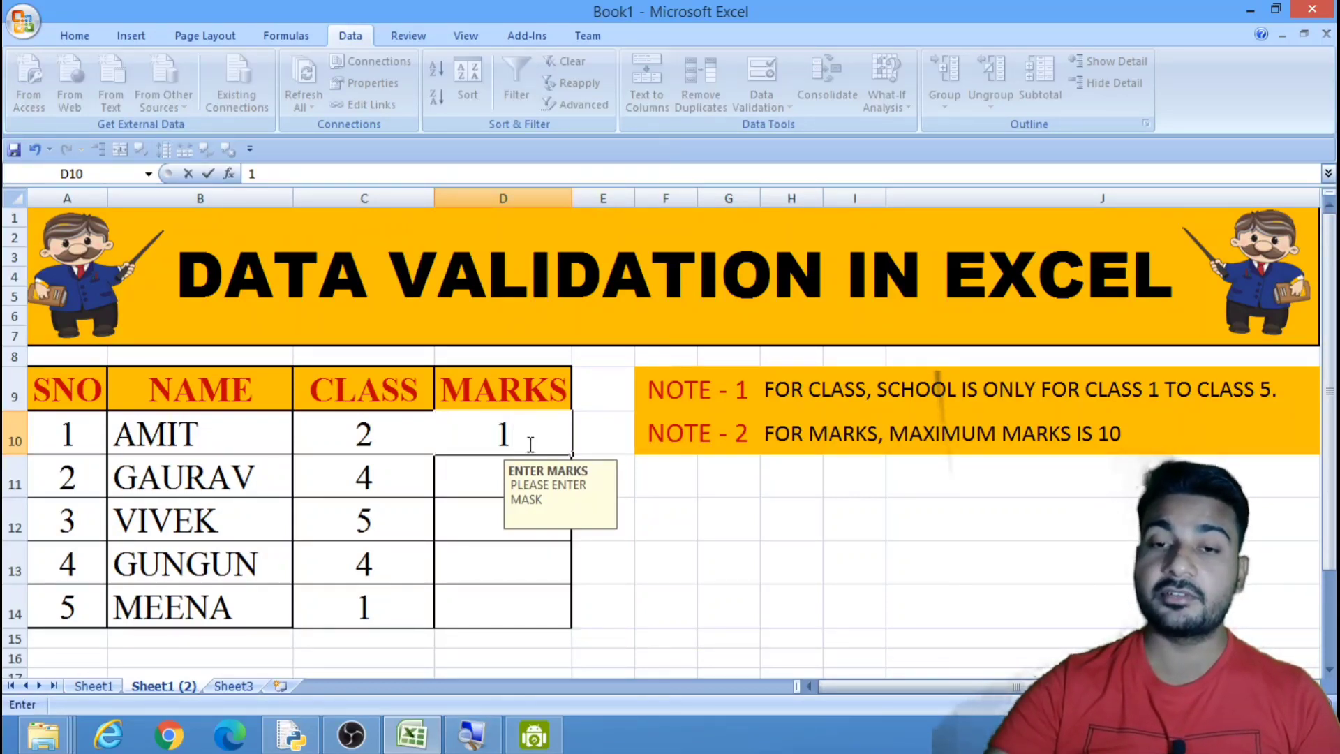
key(Return)
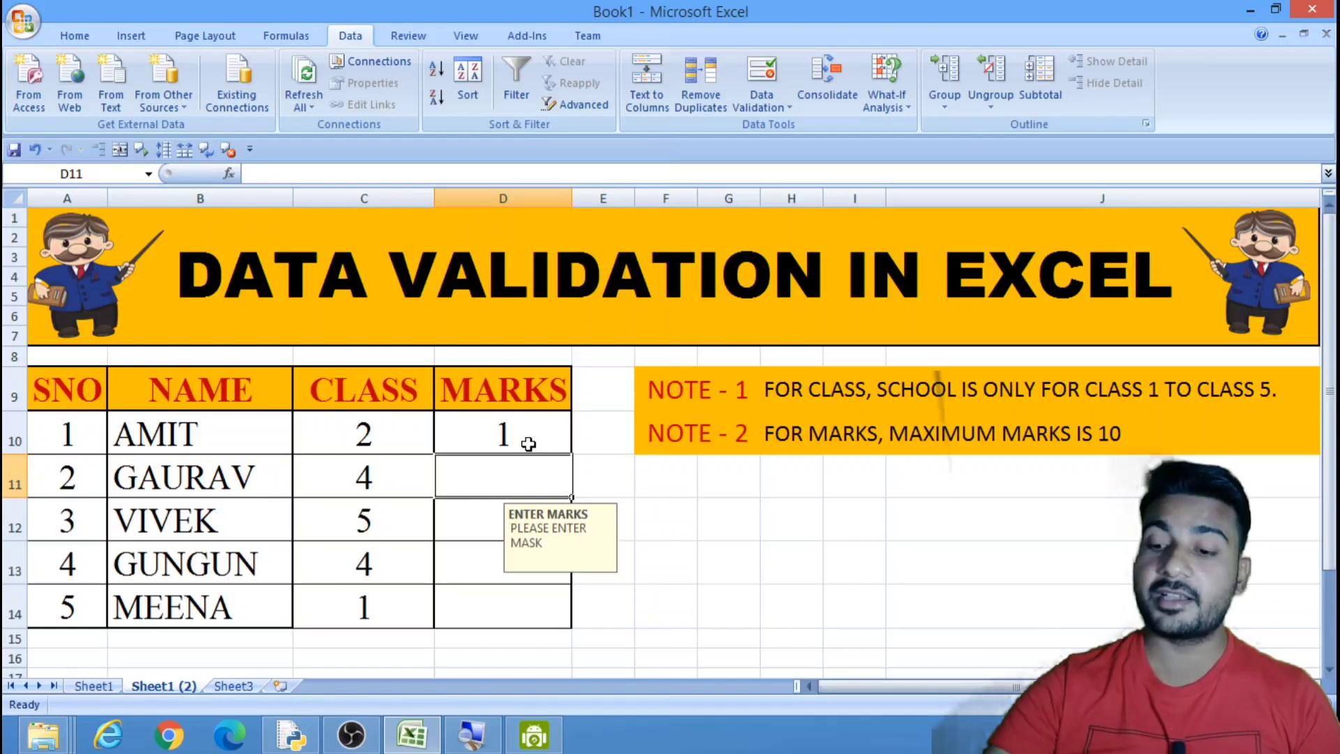
- Test the marks validation by entering 100 in cell D11, and cancel the entry
text(100)
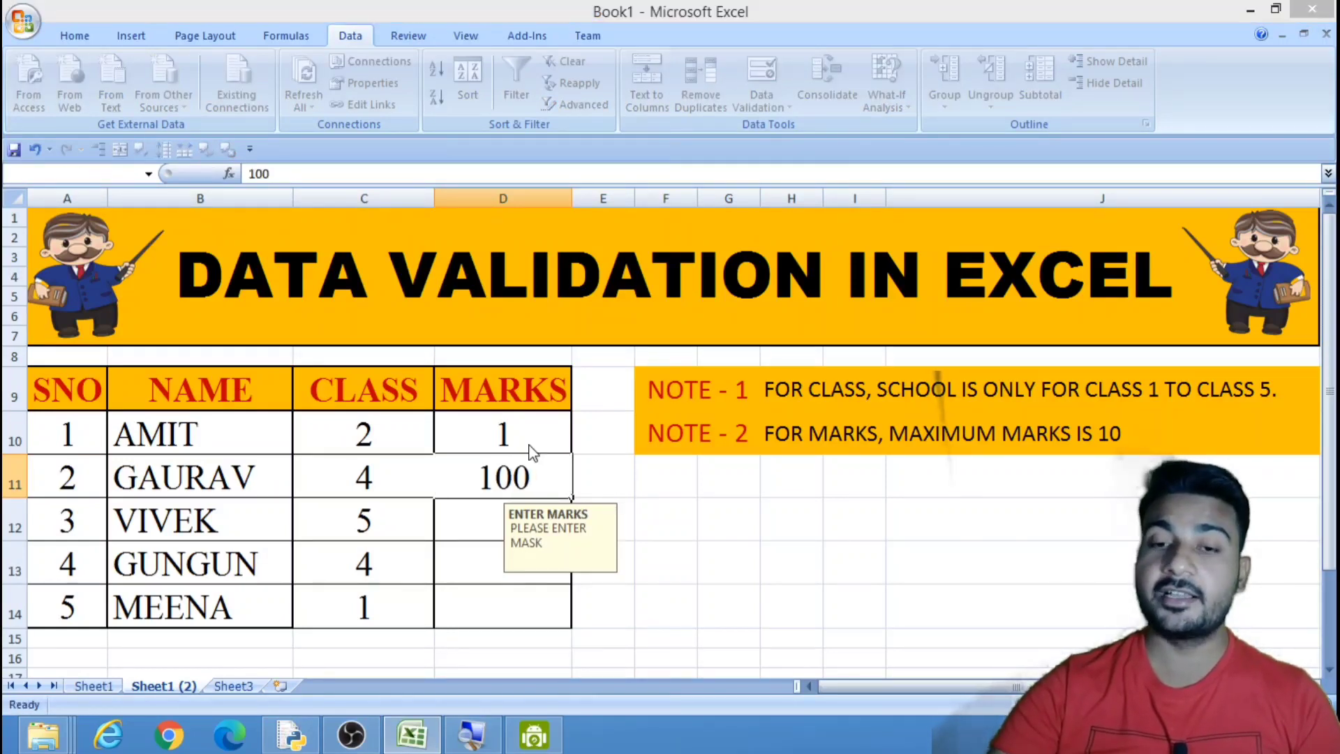
key(Return)
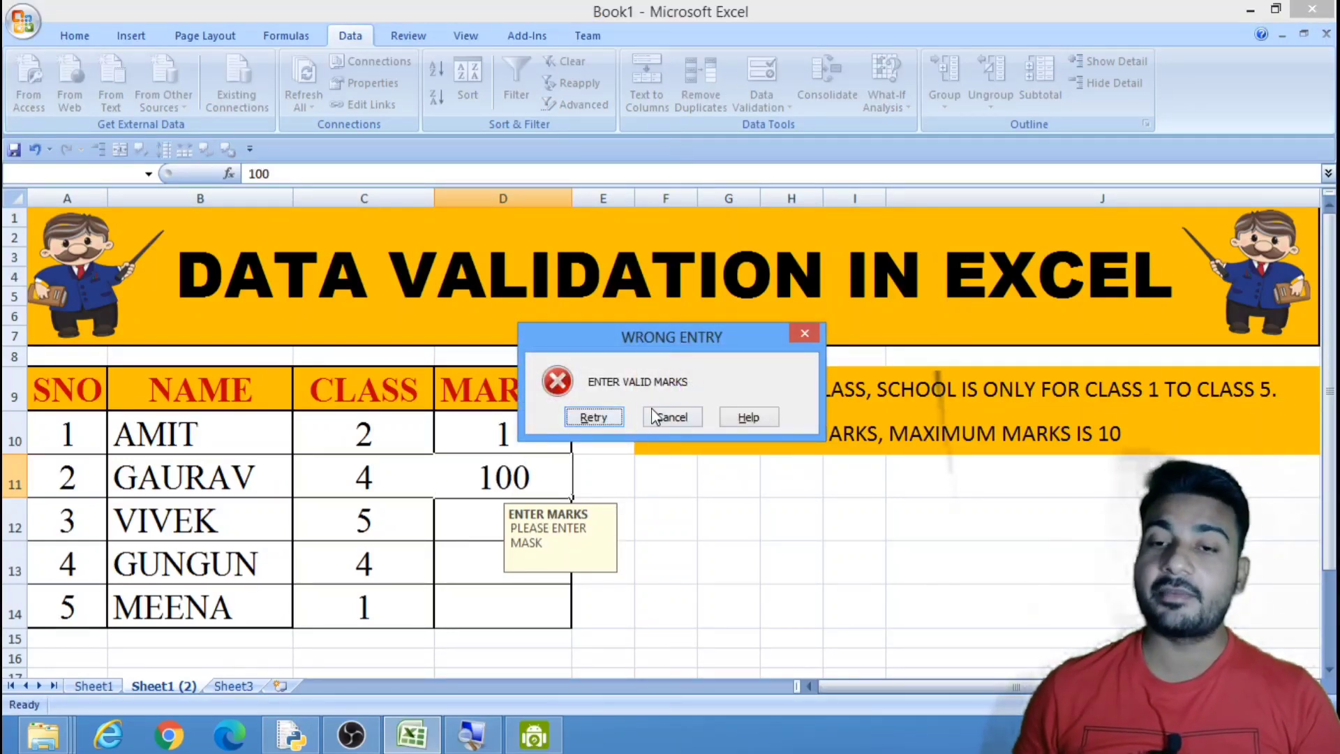
click(666, 417)
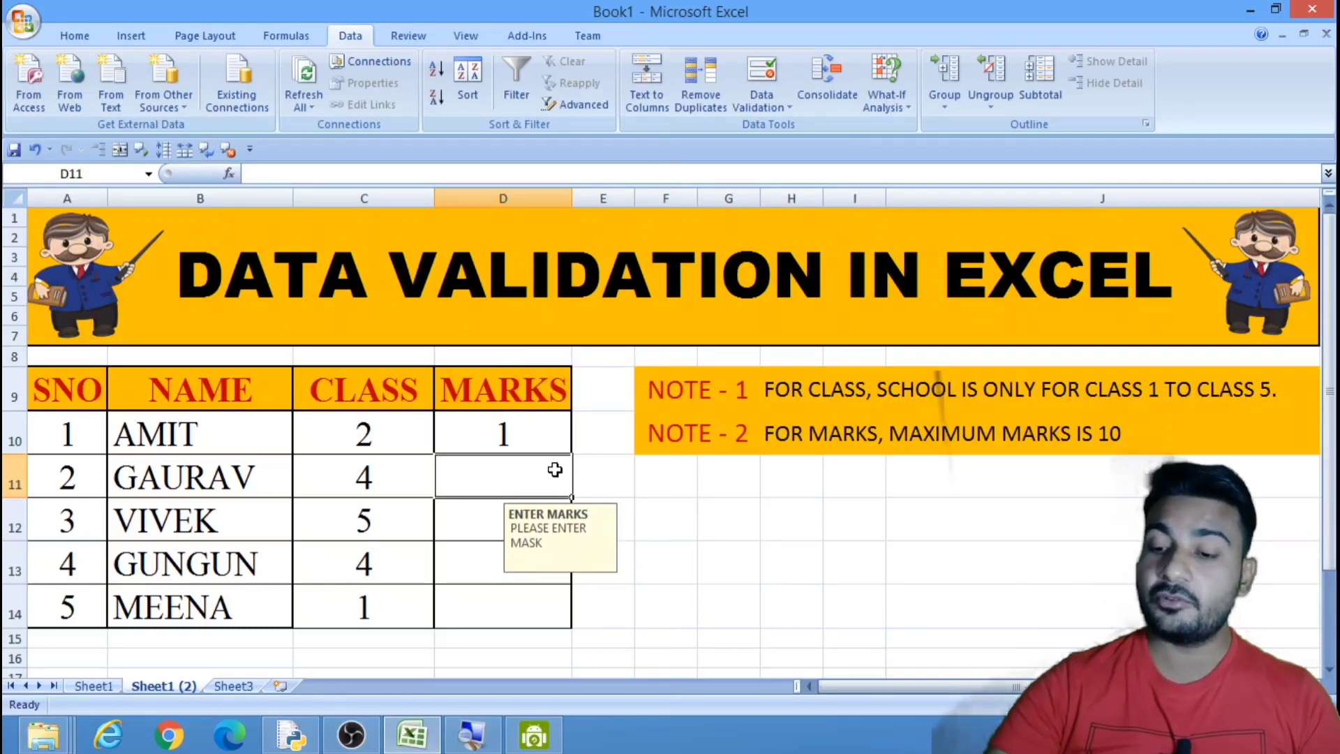
- Enter the marks 4, 5, 6 and 10 in cells D11 through D14
text(4)
key(Return)
text(5)
key(Return)
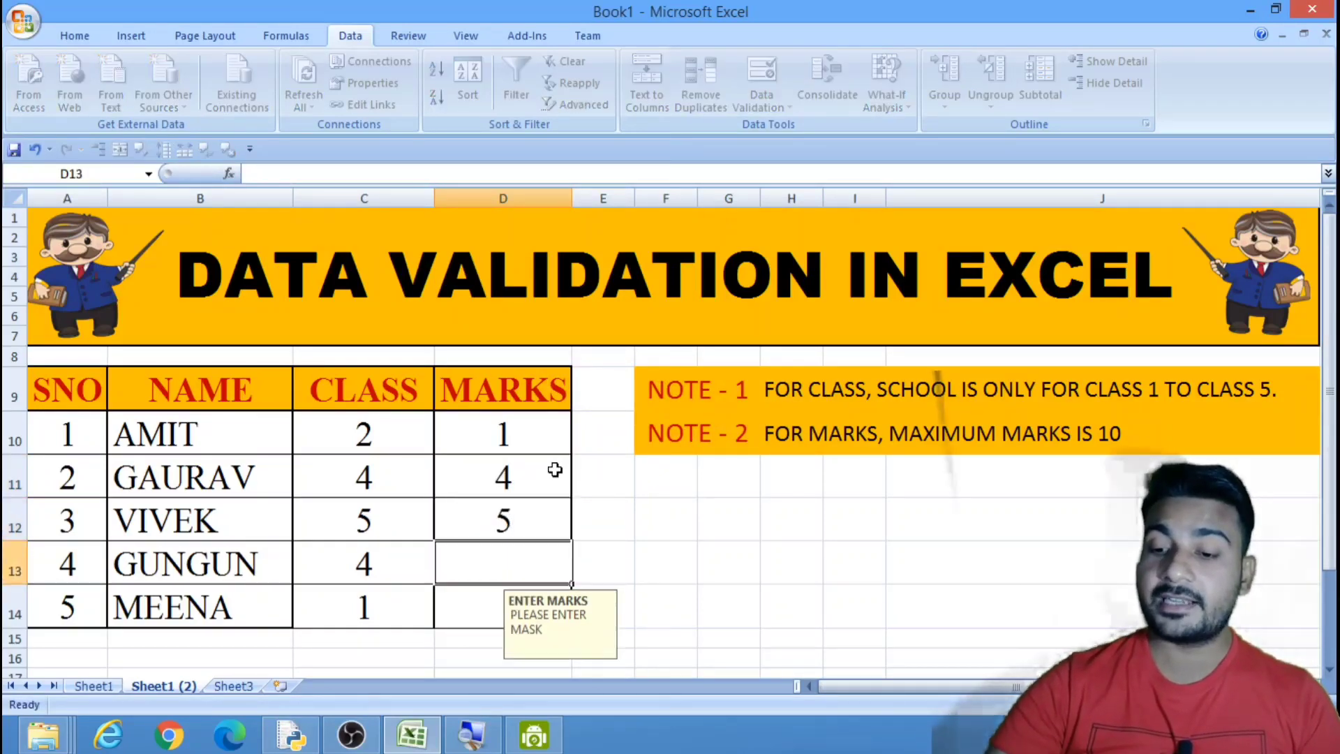
text(6)
key(Return)
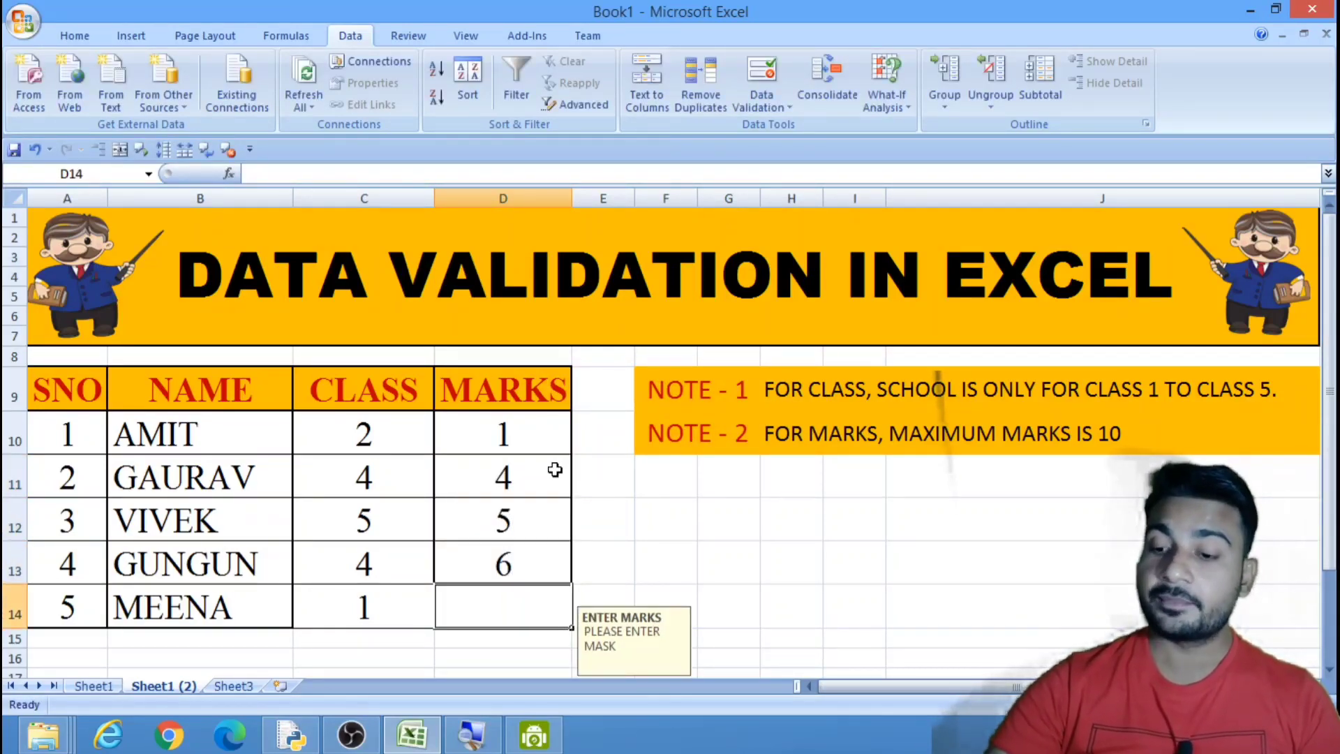
text(10)
key(Tab)
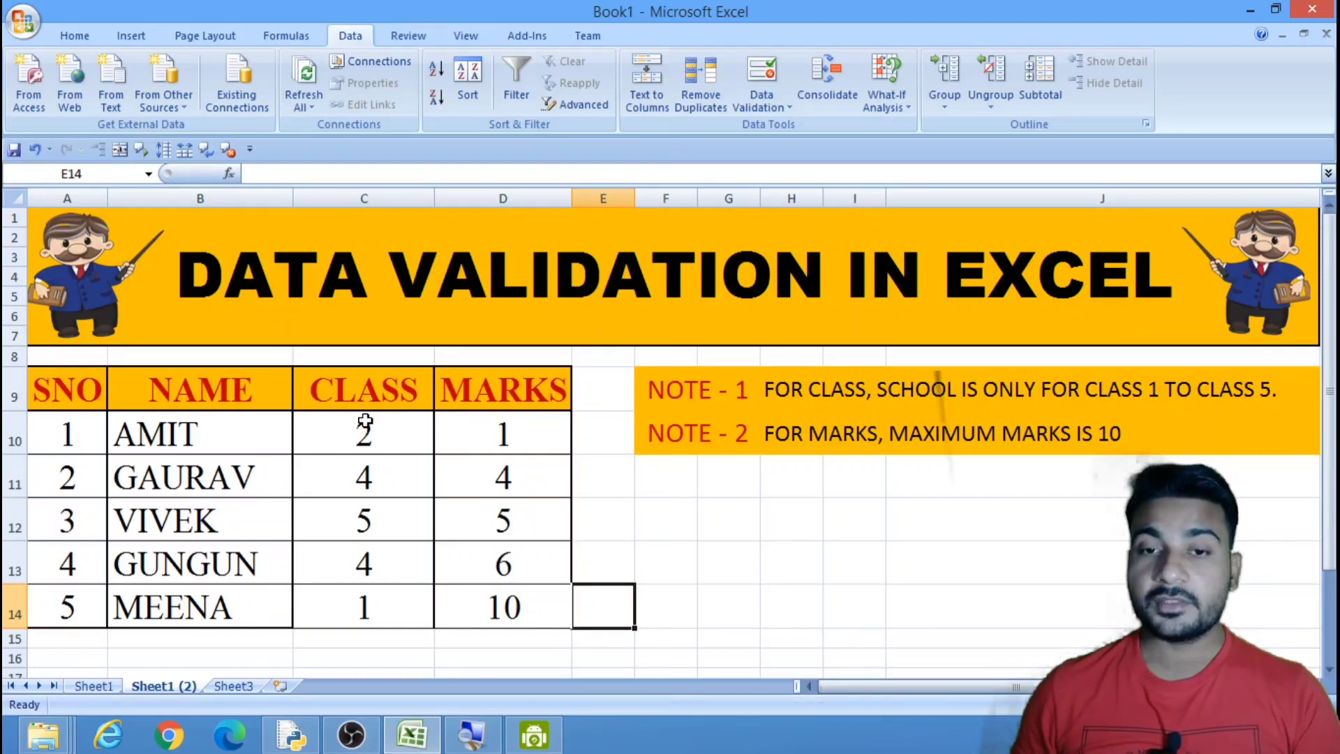
- Clear all data validation from the class cells C10 through C14
drag(364, 421, 377, 598)
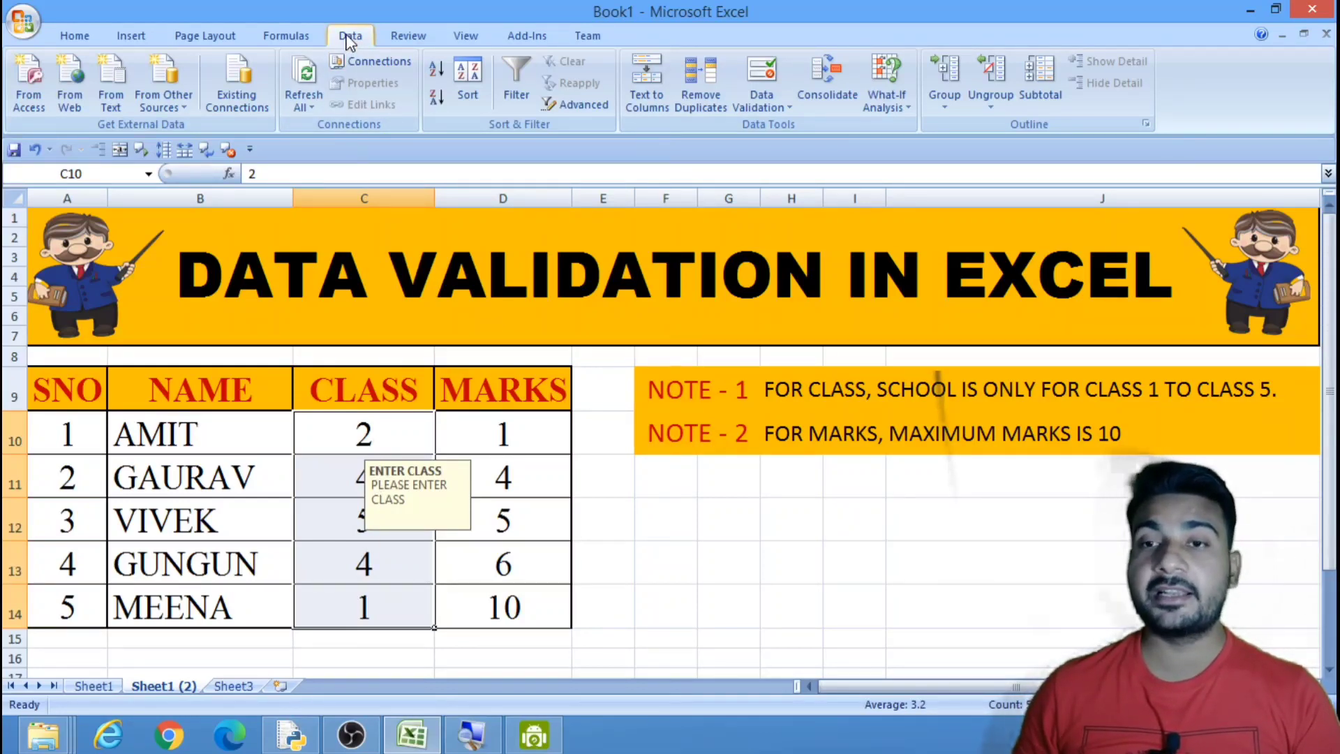
click(764, 105)
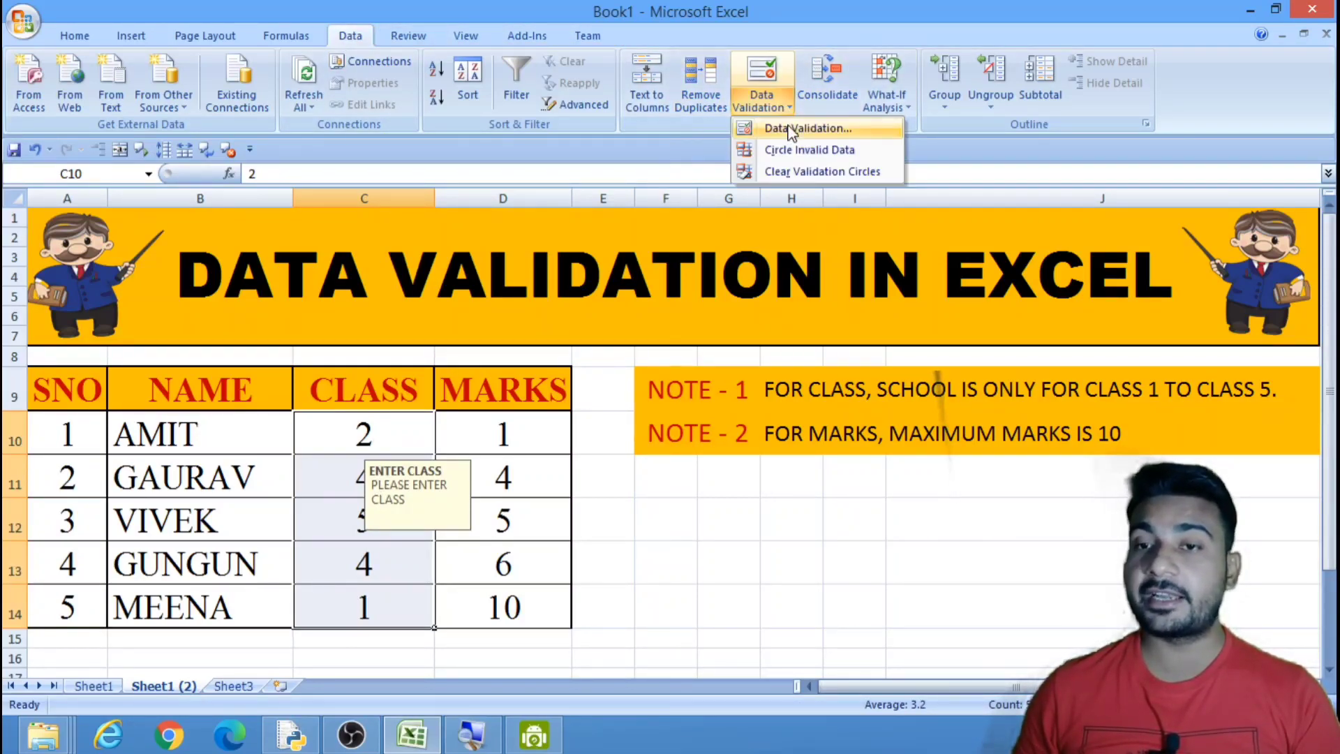
click(790, 129)
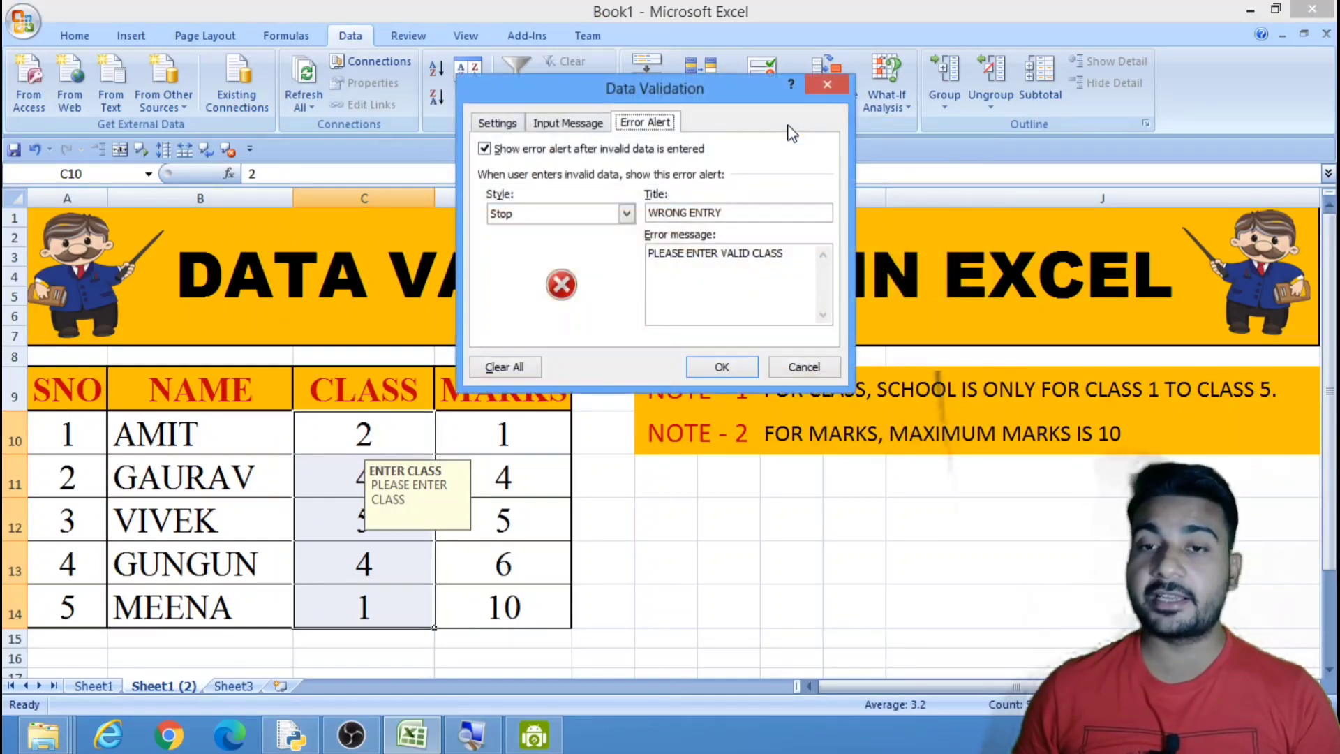
click(518, 125)
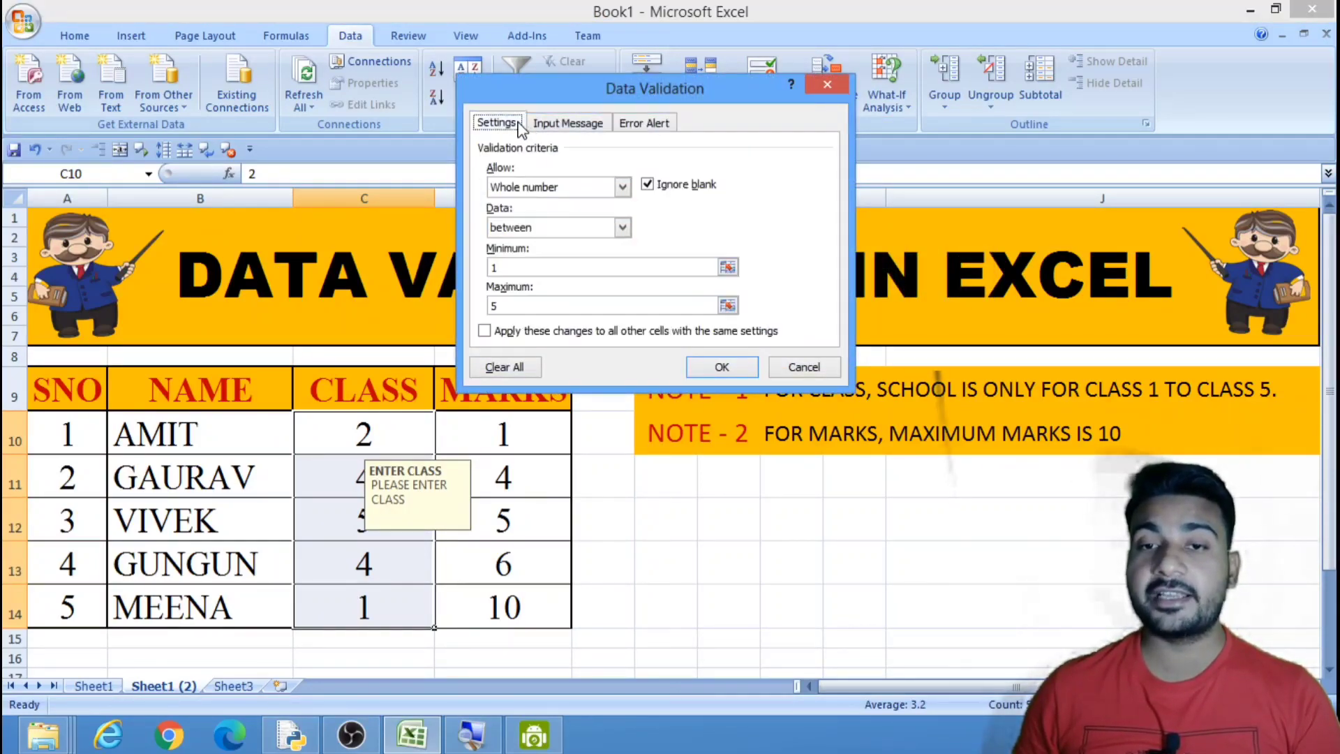
click(513, 369)
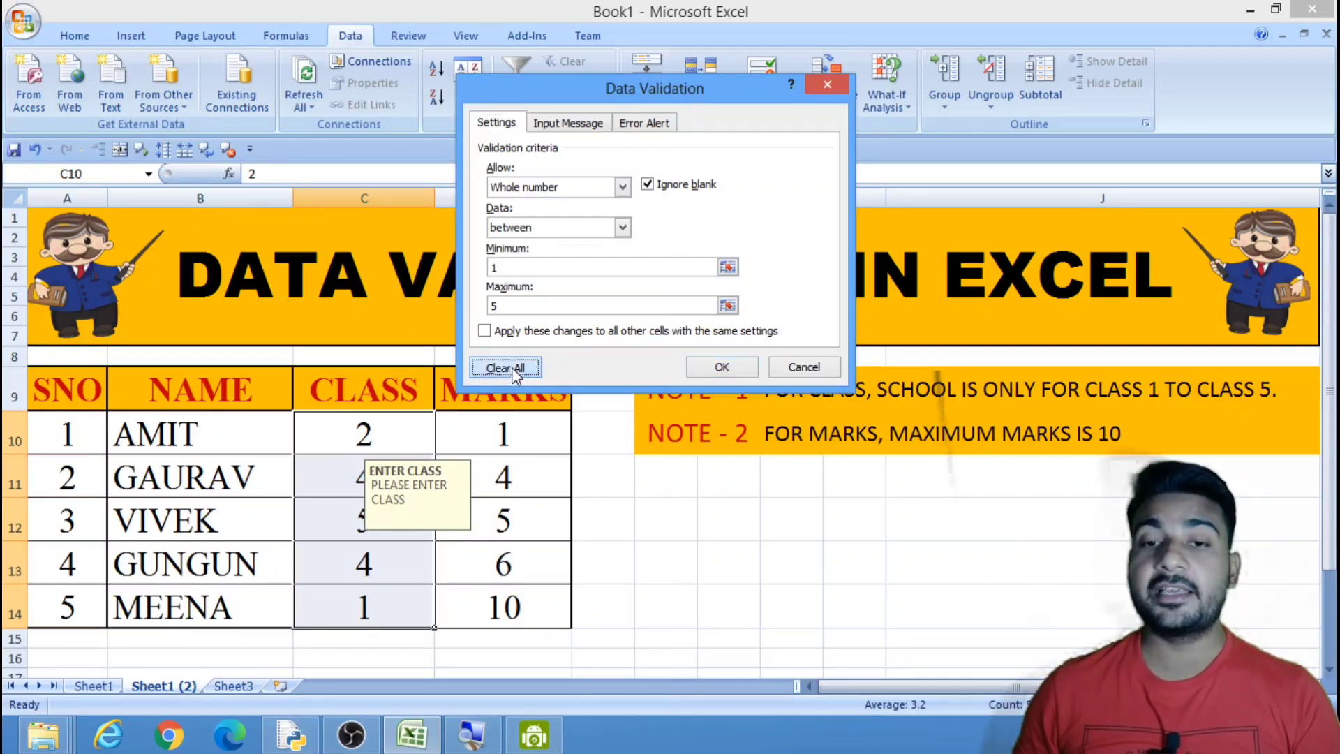
click(721, 367)
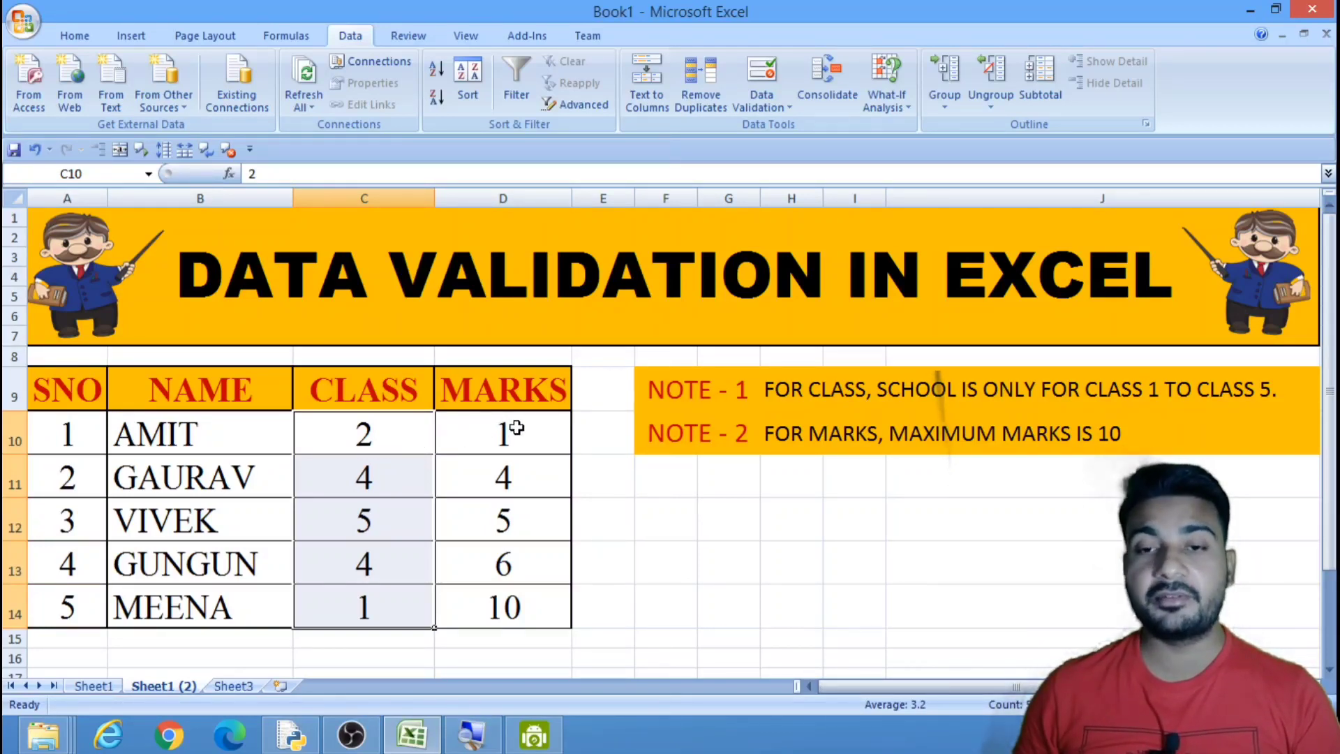
- Clear all data validation from the marks cells D10 through D14
drag(516, 427, 505, 614)
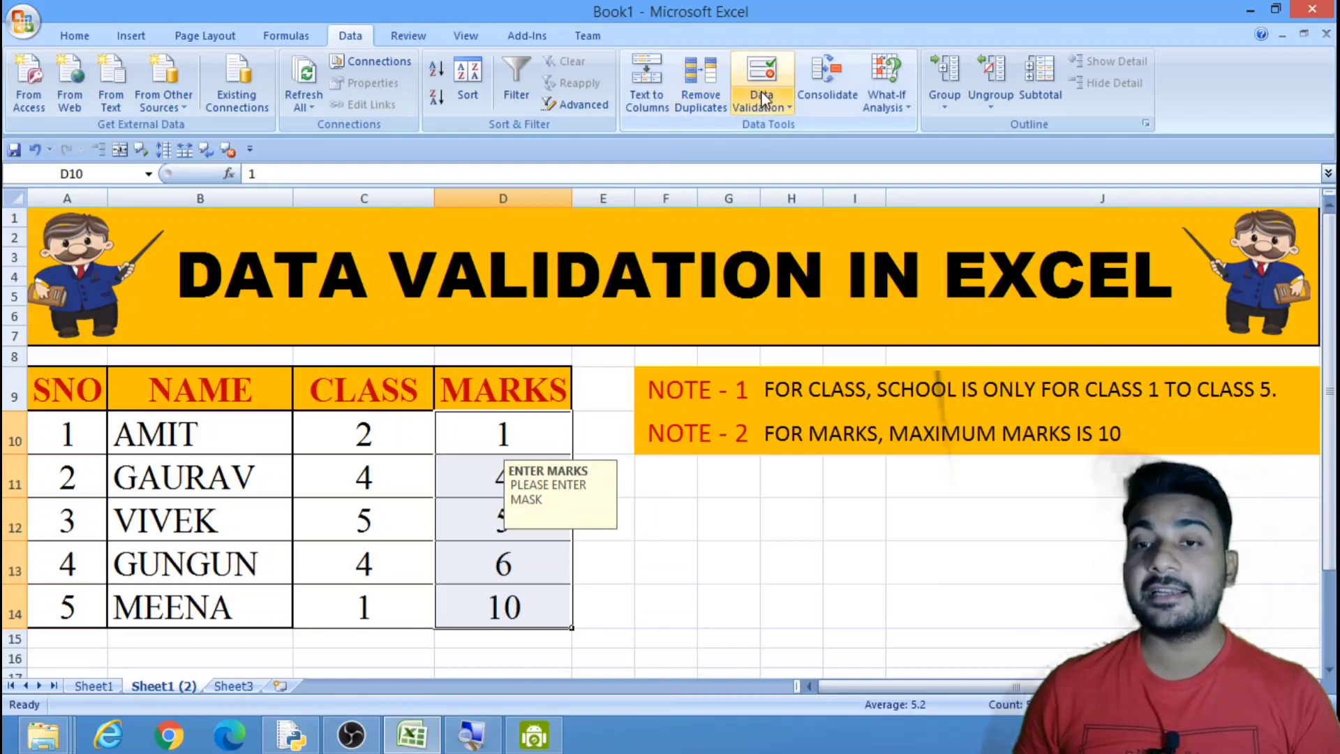
click(786, 108)
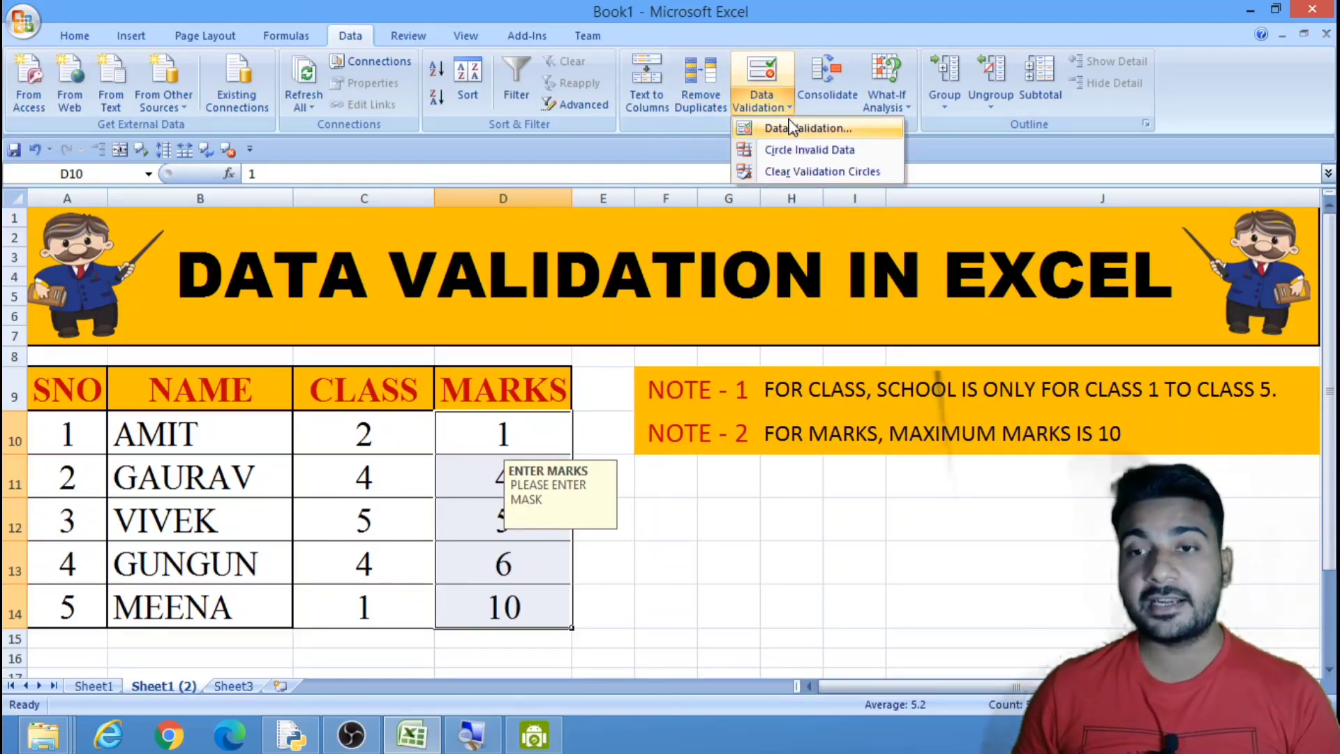
click(791, 127)
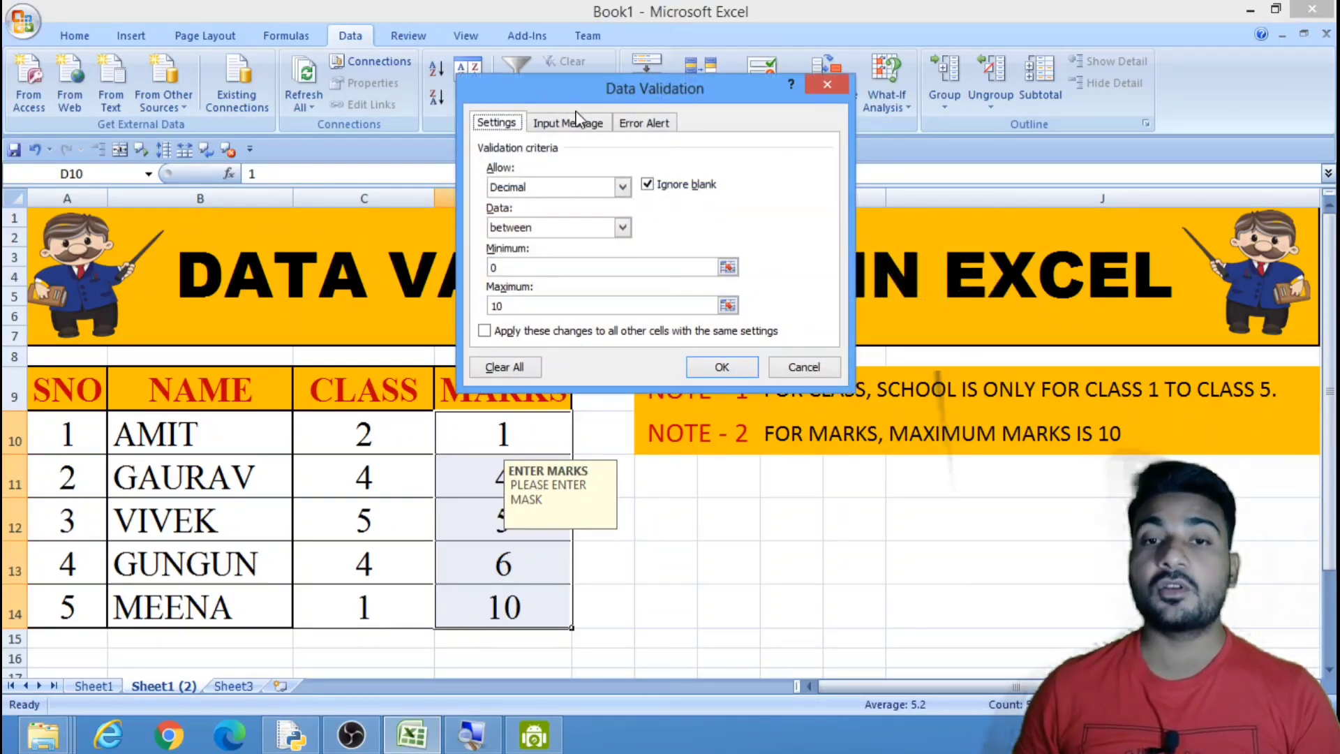
click(503, 369)
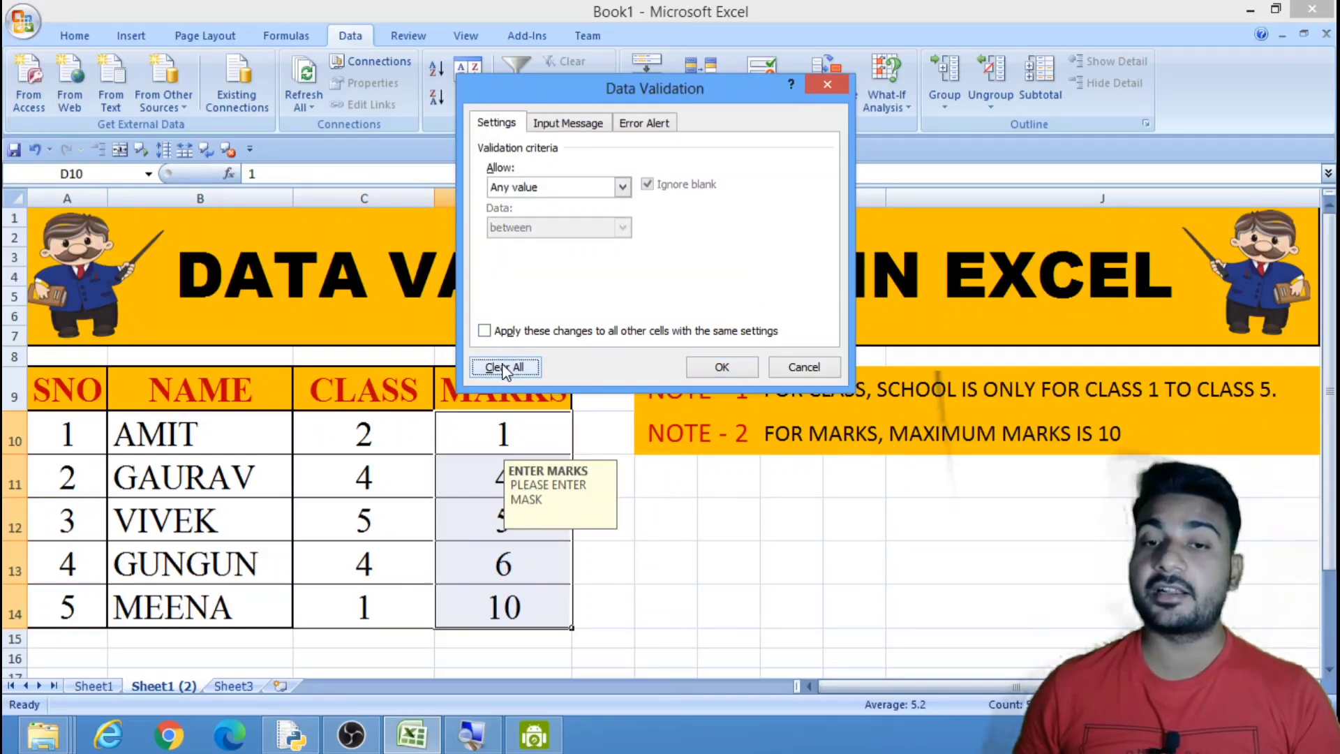
click(720, 367)
click(623, 528)
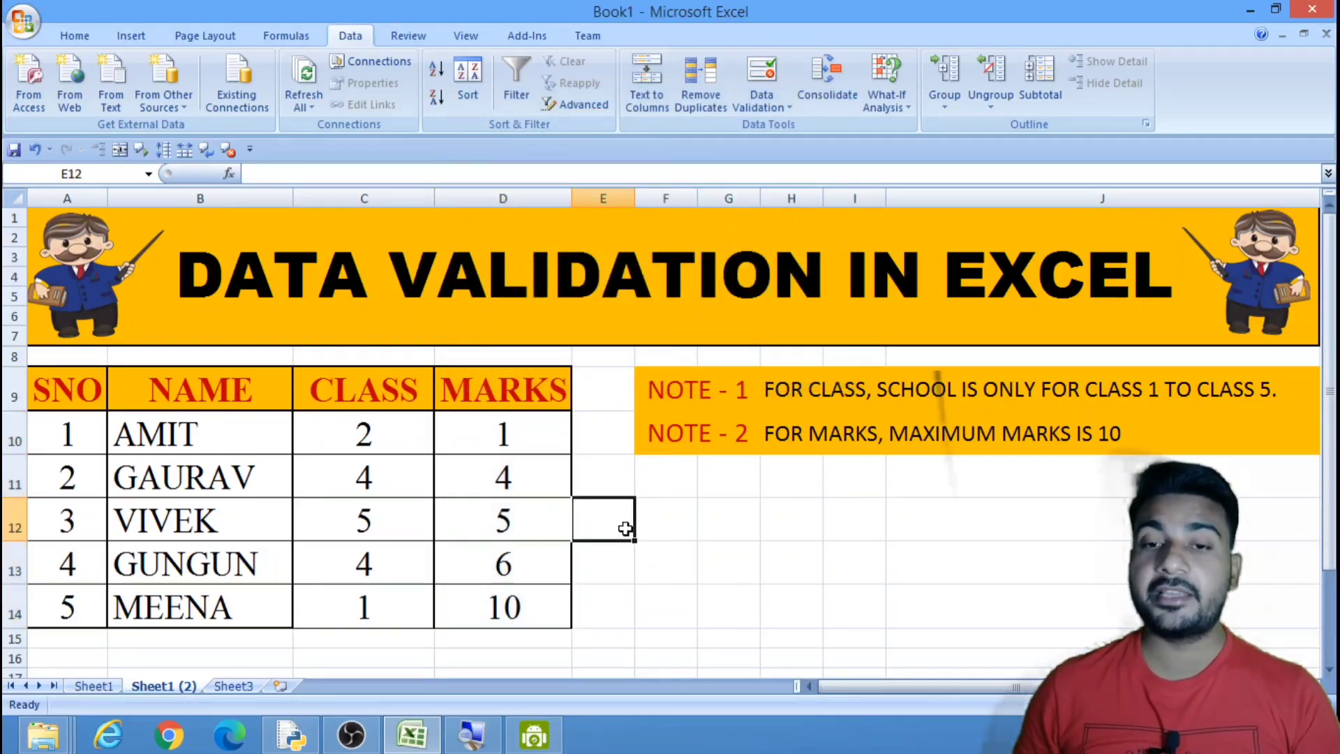
- Test the marks cells without validation by entering 44 in cell D11 and 50 in cell D12
click(526, 469)
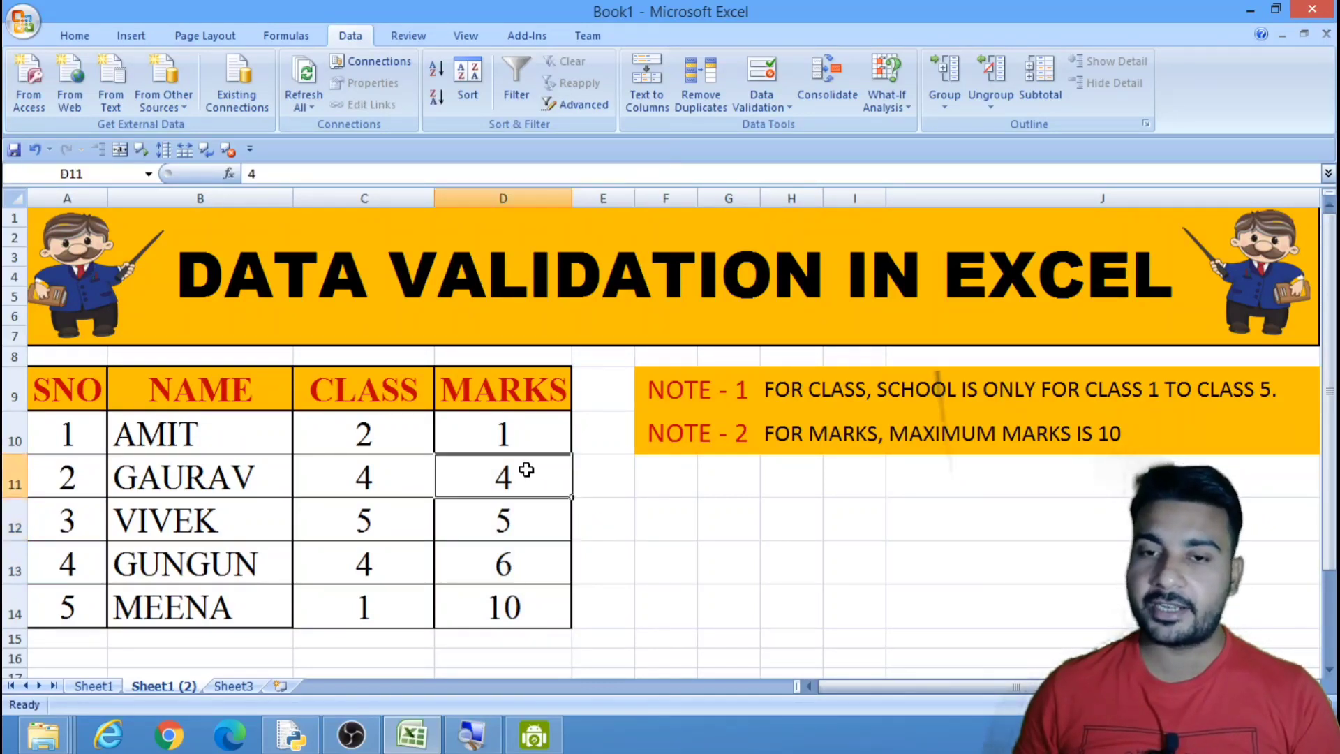
double_click(526, 470)
text(4)
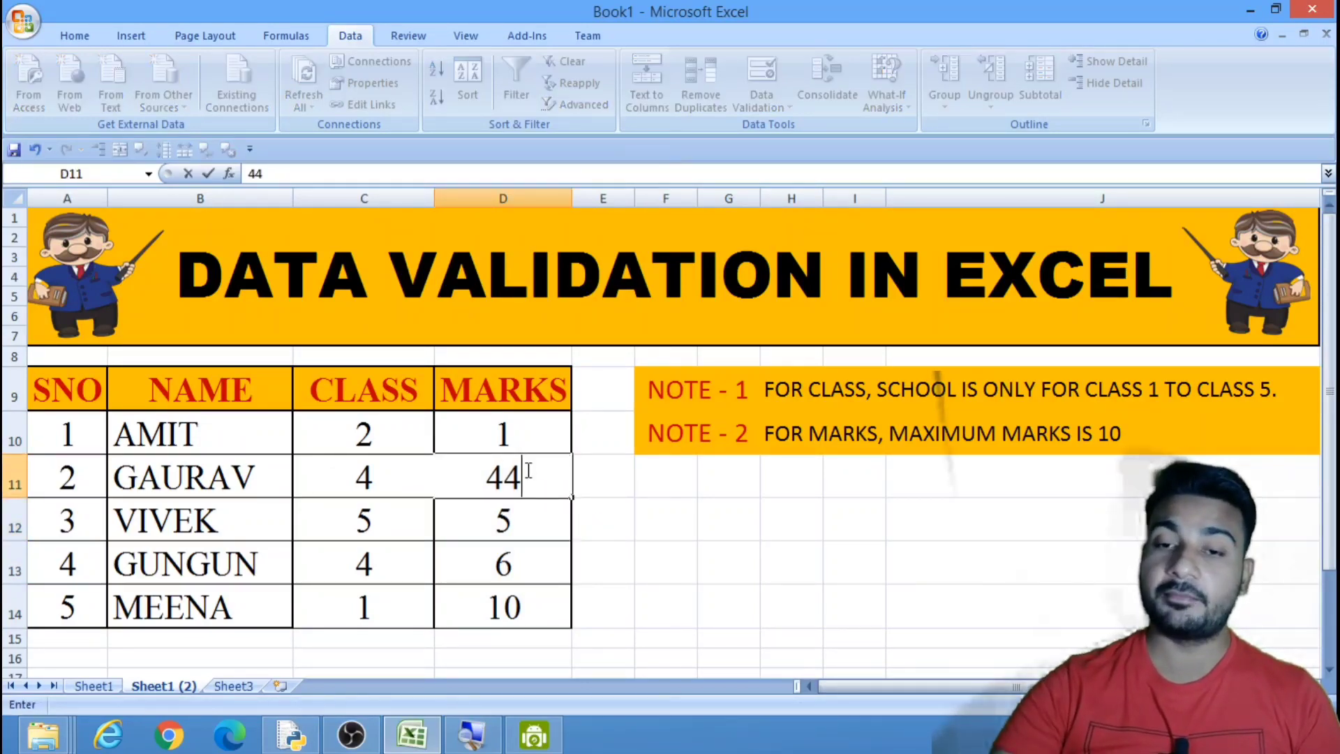
key(Return)
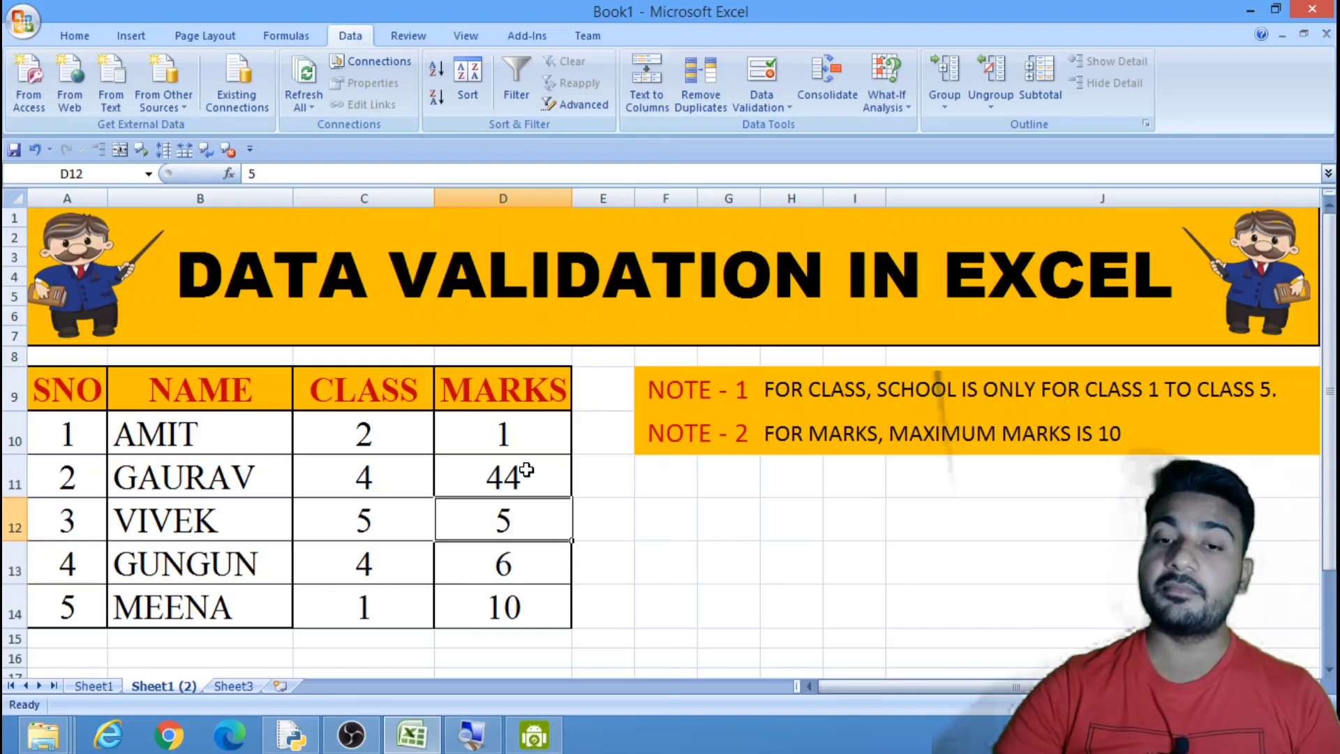
text(50)
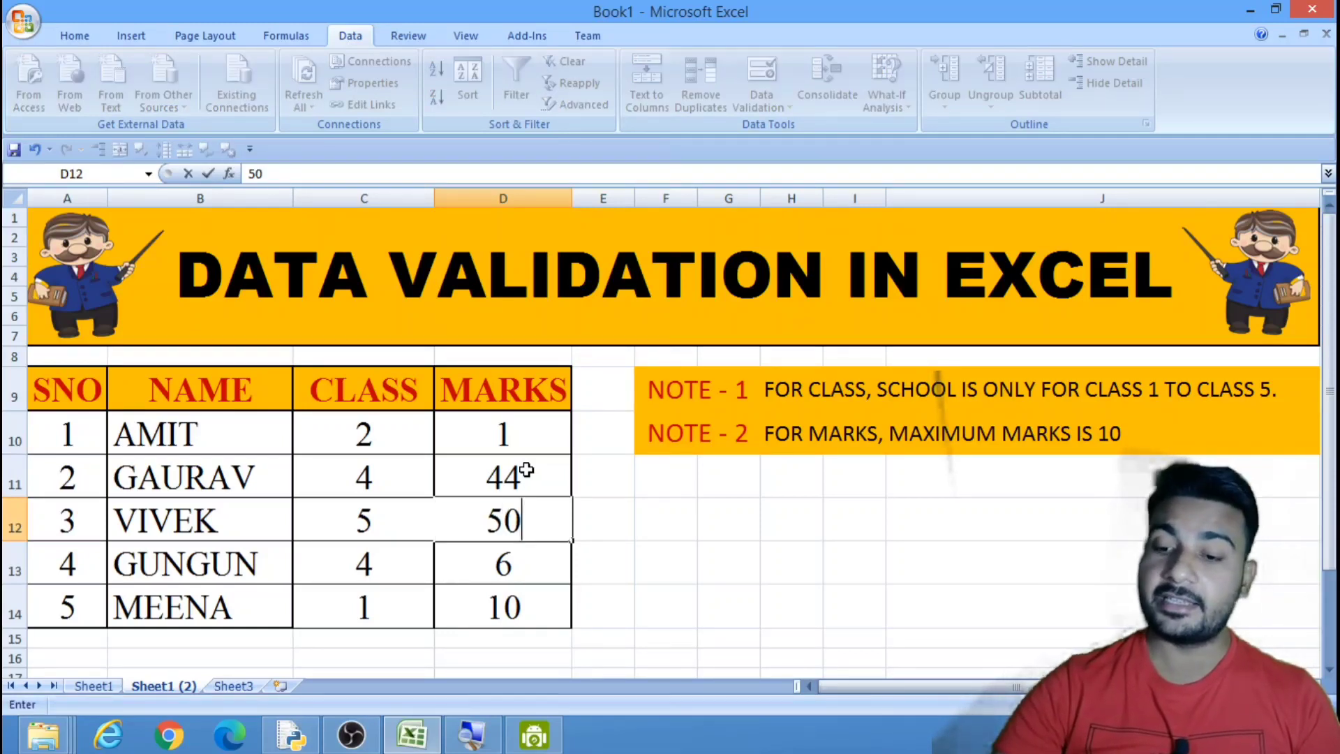
key(Return)
key(Return)
key(Return)
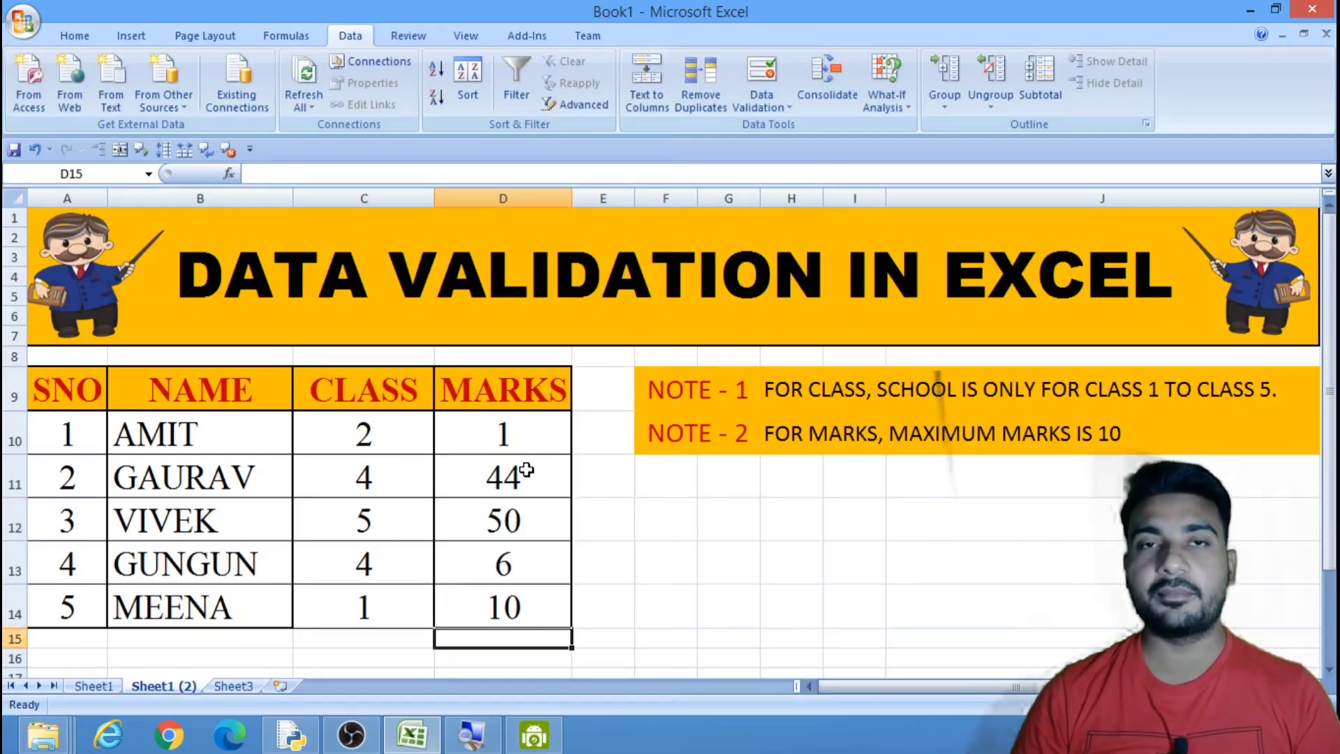